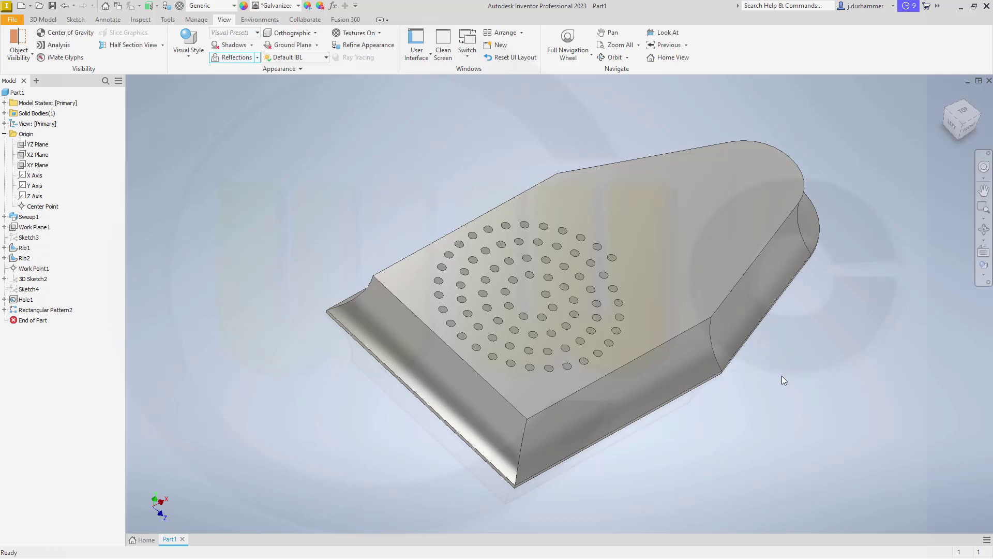
pyautogui.moveTo(782, 375)
pyautogui.keyDown('shift'); pyautogui.mouseDown(button='middle')
pyautogui.moveTo(776, 397)
pyautogui.moveTo(762, 350)
pyautogui.moveTo(768, 311)
pyautogui.moveTo(795, 393)
pyautogui.moveTo(763, 352)
pyautogui.moveTo(768, 386)
pyautogui.moveTo(787, 385)
pyautogui.moveTo(781, 374)
pyautogui.moveTo(760, 406)
pyautogui.moveTo(756, 339)
pyautogui.moveTo(765, 383)
pyautogui.moveTo(787, 397)
pyautogui.moveTo(759, 364)
pyautogui.moveTo(752, 334)
pyautogui.moveTo(769, 386)
pyautogui.moveTo(790, 374)
pyautogui.mouseUp(button='middle'); pyautogui.keyUp('shift')
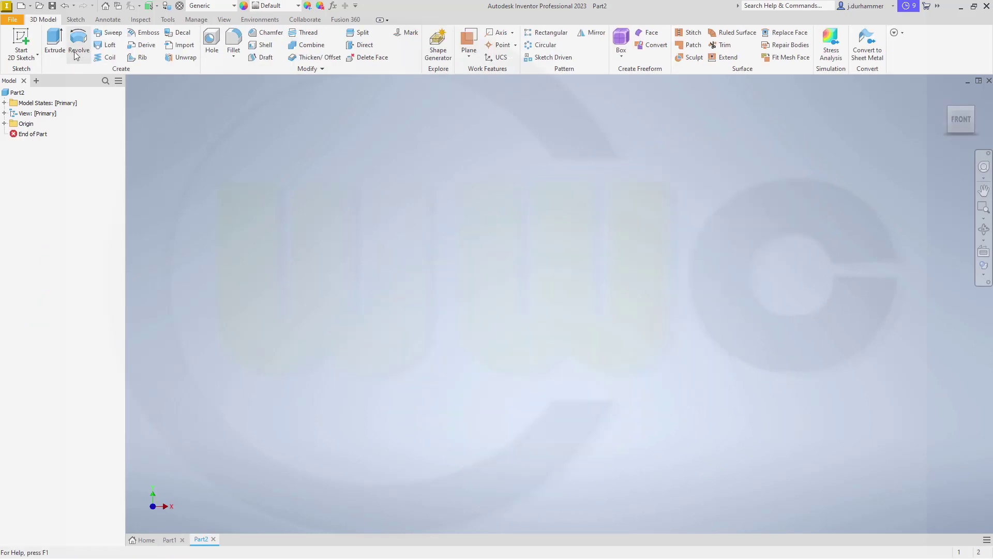
# - Start a sketch on the XY plane and draw an open profile: short vertical, horizontal base, slanted line, vertical about 4.7 mm, and long horizontal top line
pyautogui.click(22, 40)
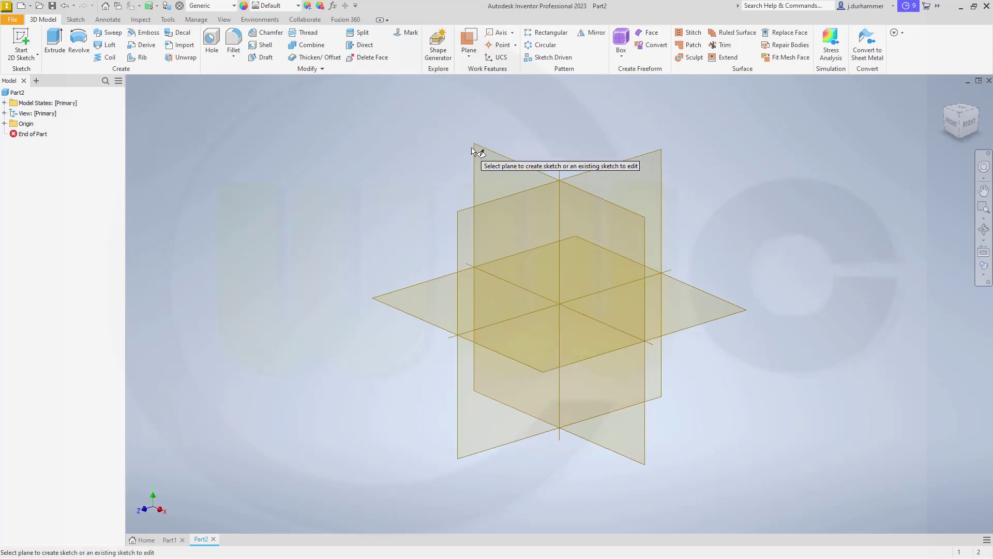
pyautogui.click(504, 161)
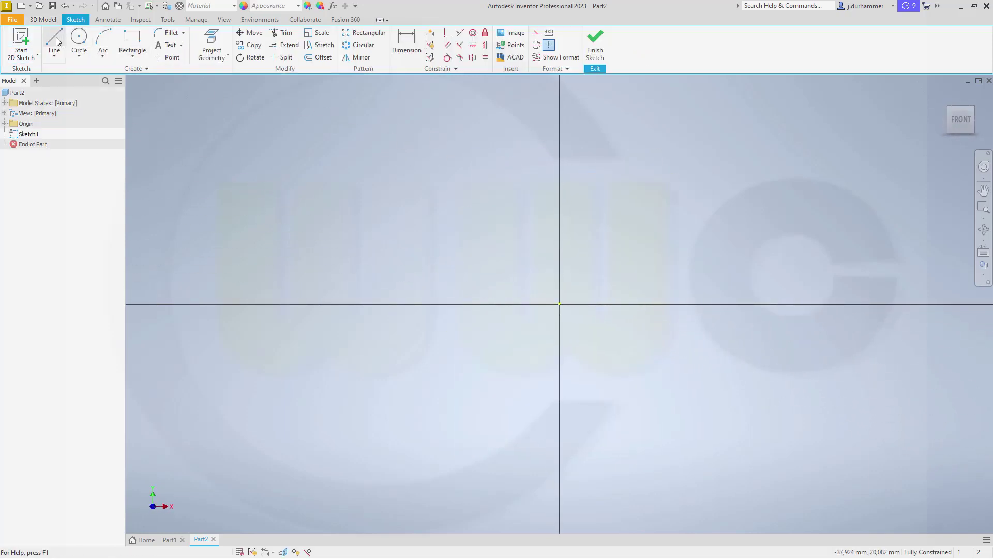
pyautogui.click(54, 42)
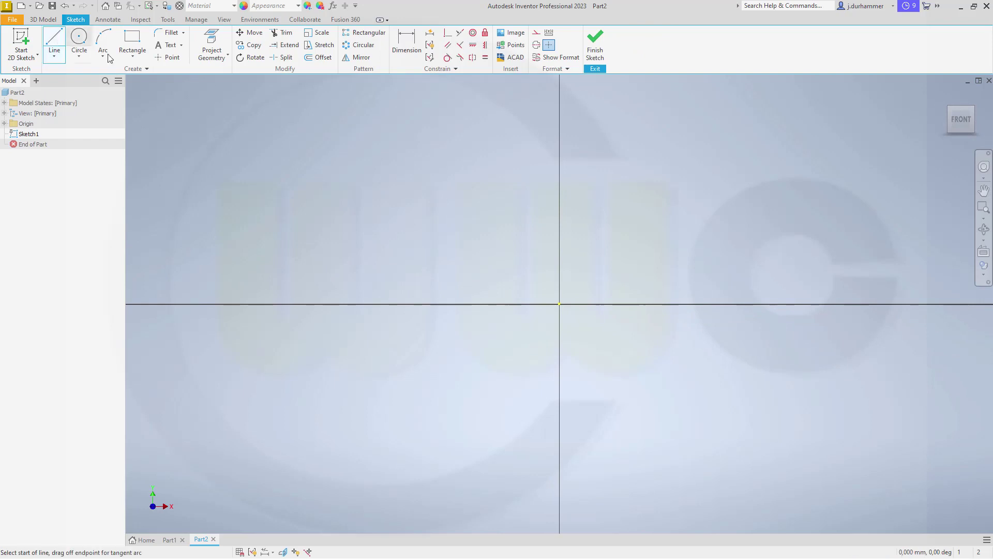
pyautogui.click(605, 266)
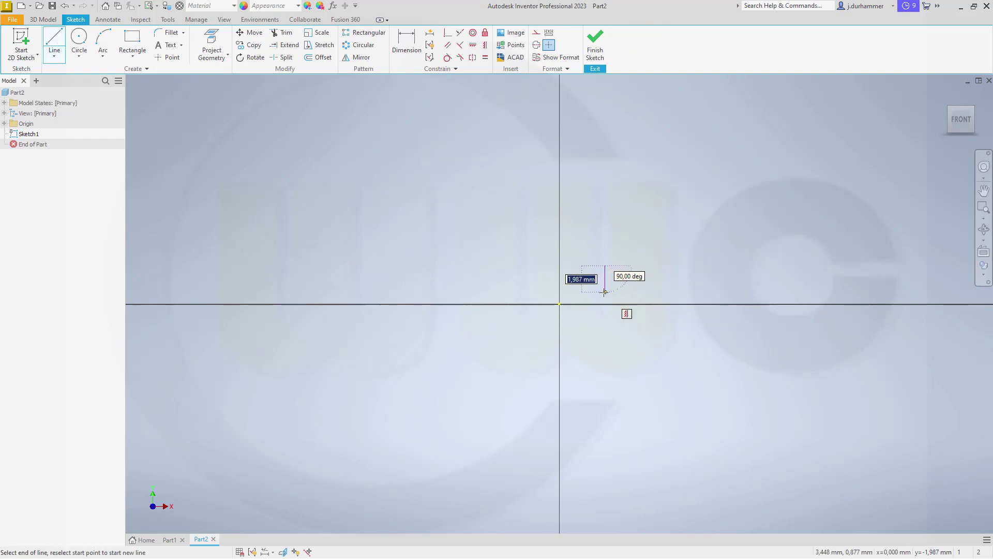
pyautogui.click(605, 292)
pyautogui.click(717, 292)
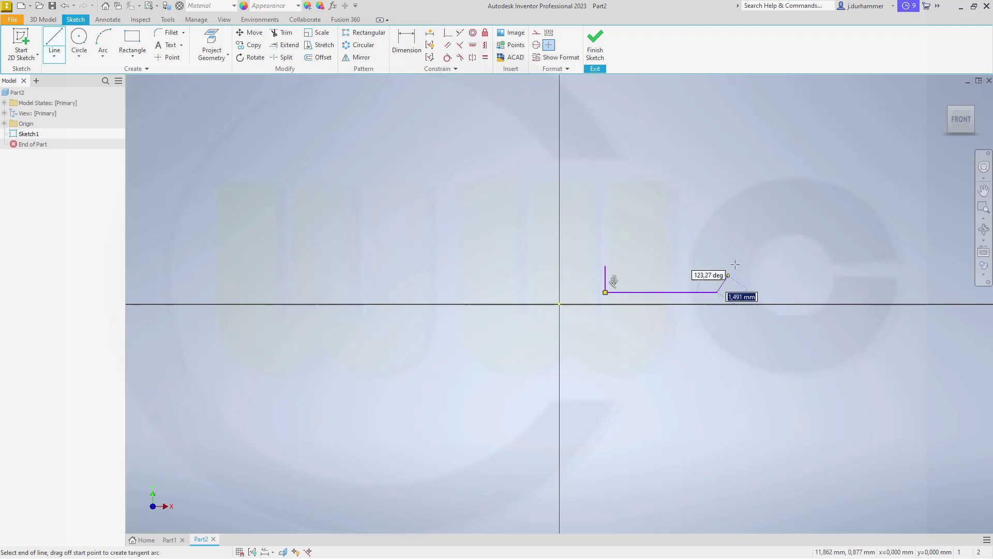
pyautogui.moveTo(754, 257); pyautogui.dragTo(586, 387, button='middle')
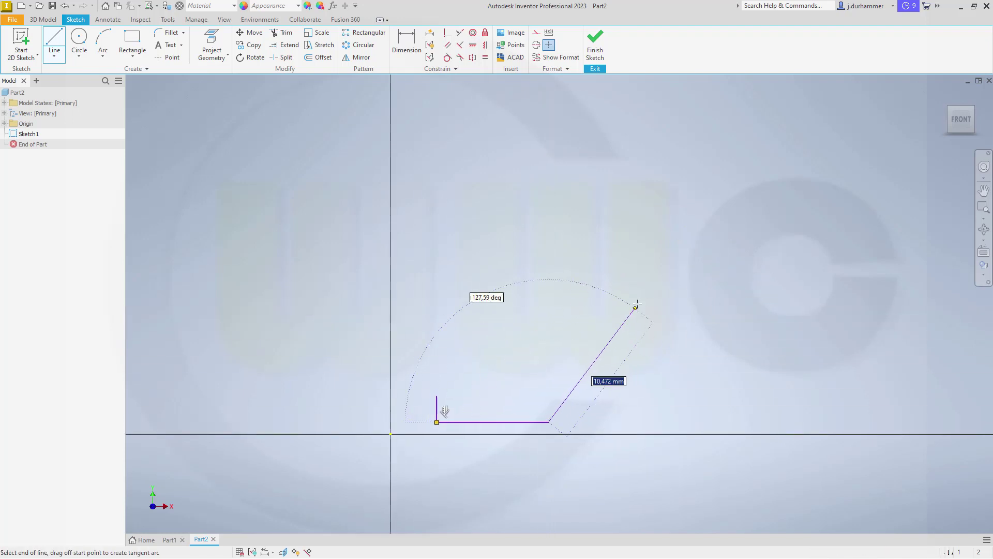
pyautogui.click(642, 255)
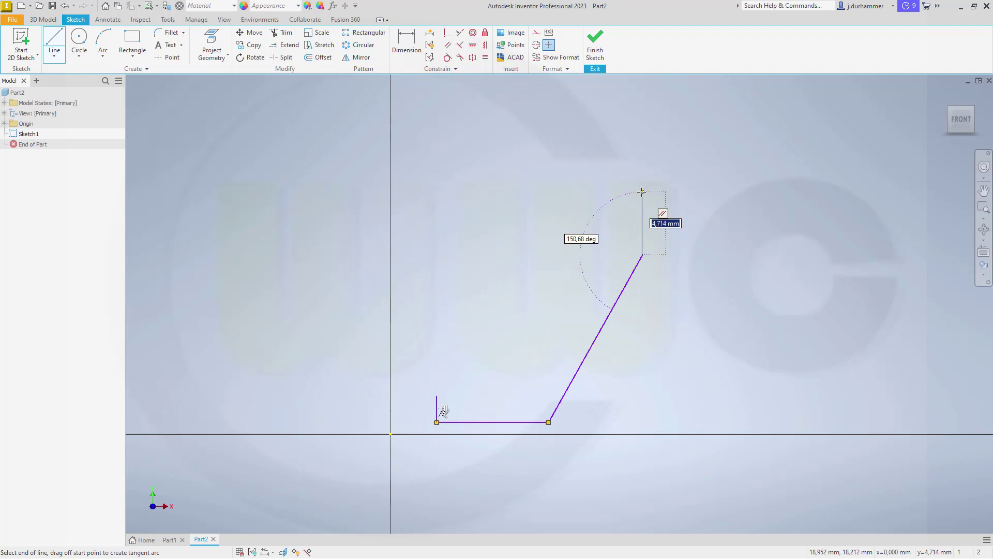
pyautogui.click(643, 191)
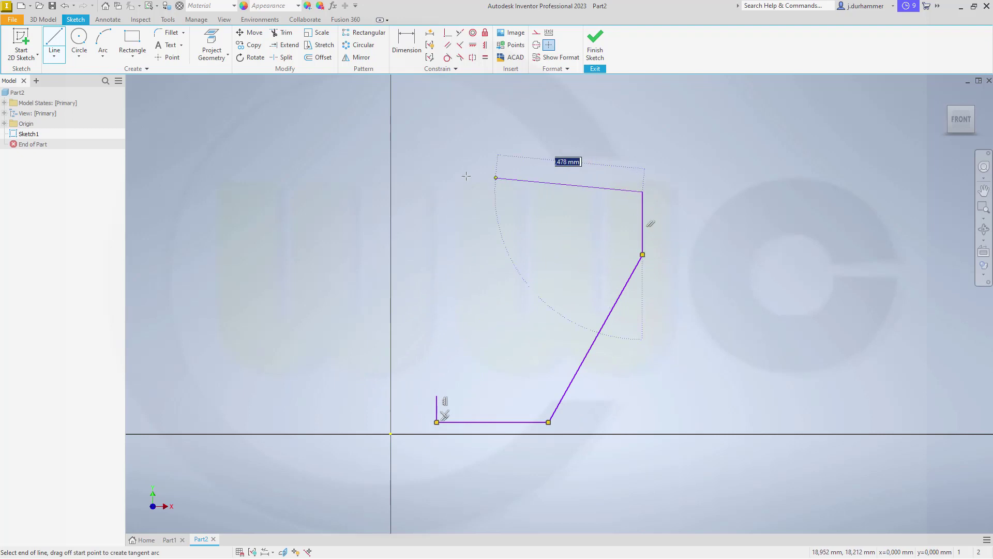
pyautogui.click(279, 191)
pyautogui.press('Escape')
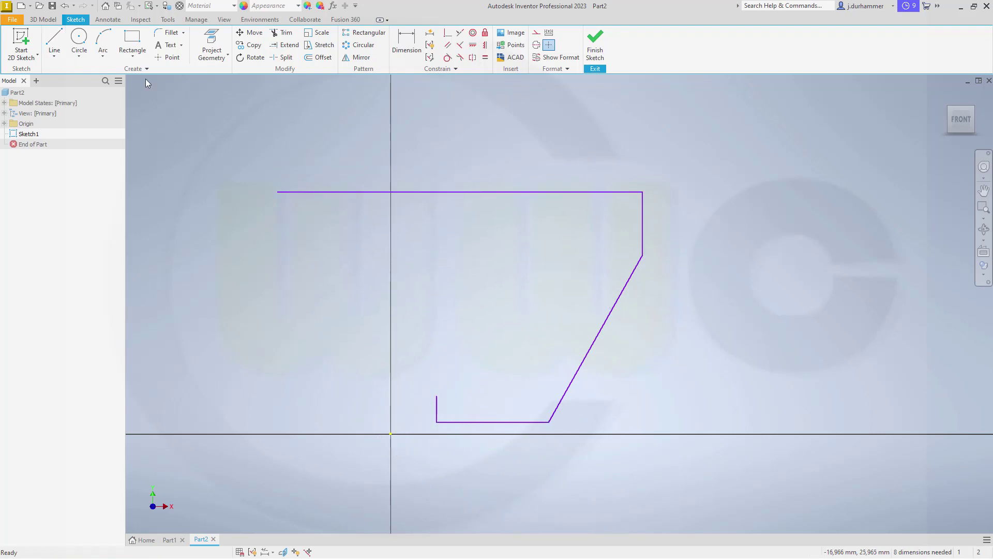
# - Draw a circle about 32.3 mm in diameter, centered on the top line and passing through the short vertical line's upper end
pyautogui.click(79, 41)
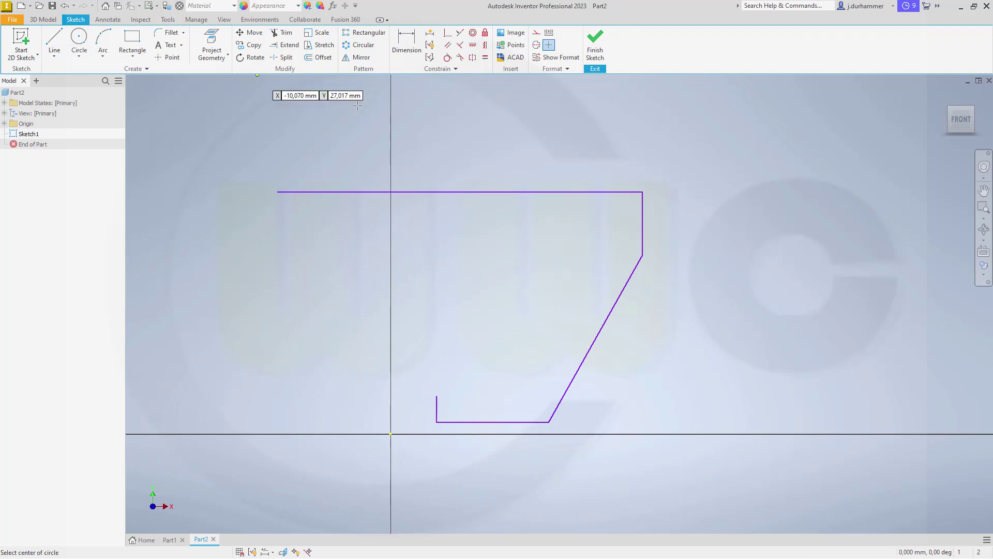
pyautogui.click(369, 192)
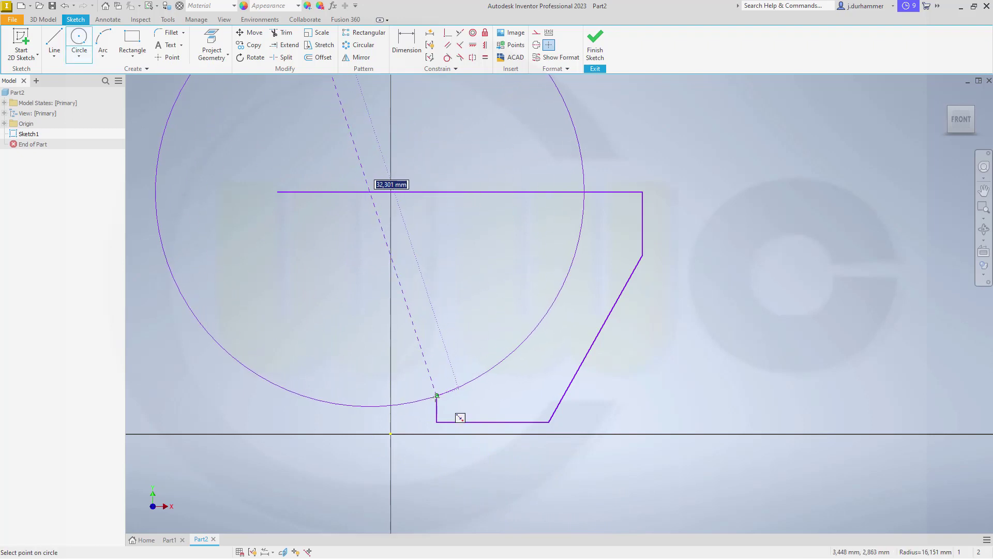
pyautogui.click(455, 413)
pyautogui.press('Escape')
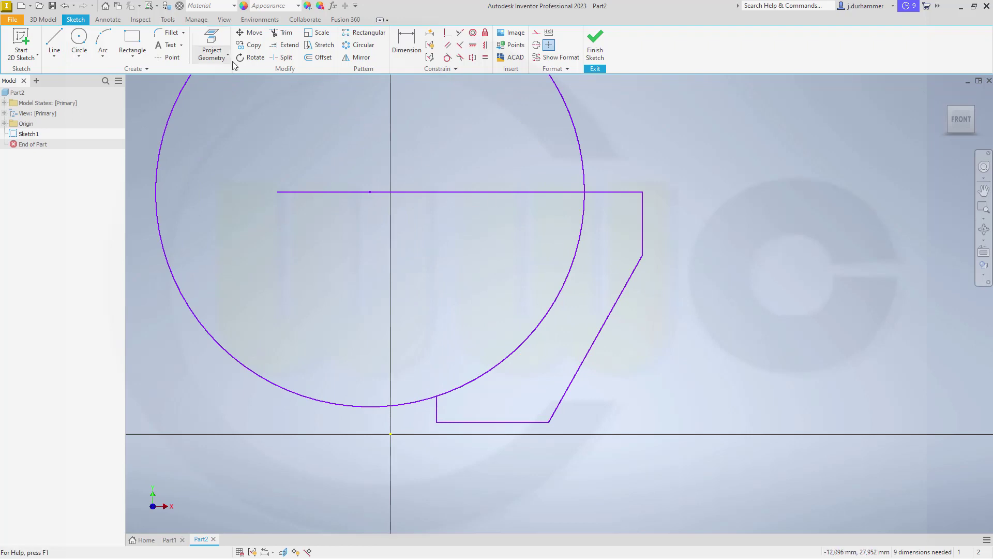
# - Trim the outer part of the circle and the excess top line to leave a closed profile with a concave arc
pyautogui.click(283, 32)
pyautogui.moveTo(612, 120); pyautogui.dragTo(401, 240)
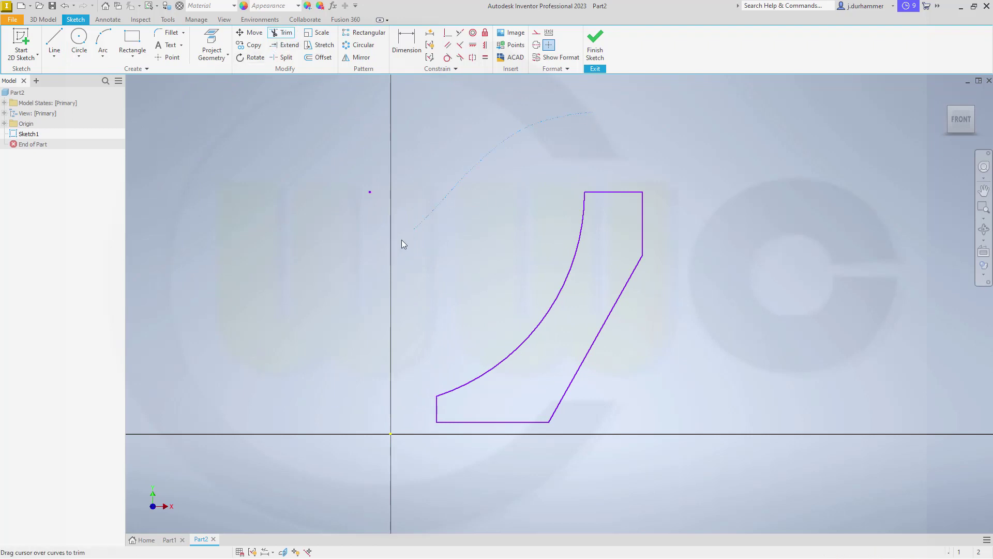
pyautogui.press('Escape')
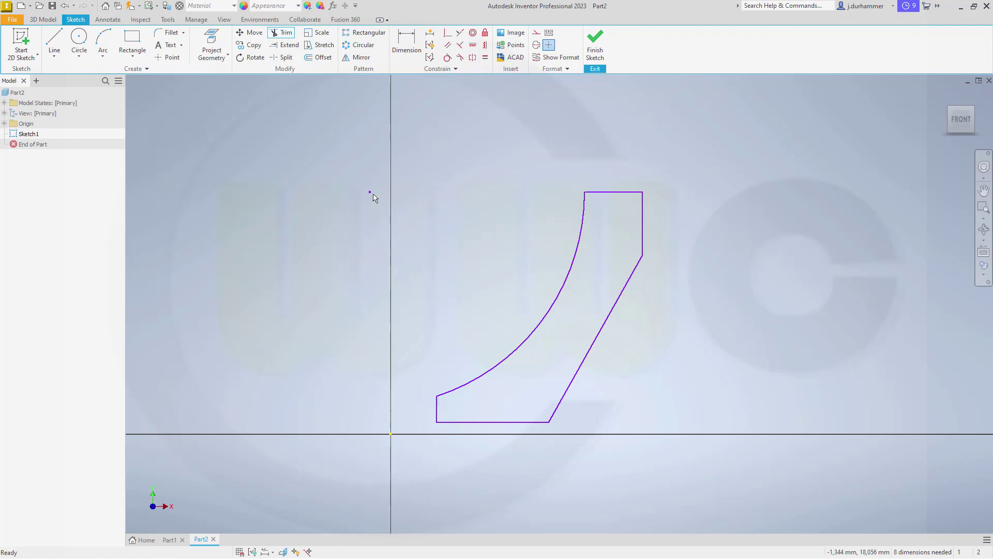
# - Apply a coincident constraint between the profile's top line and the arc's center point
pyautogui.click(448, 34)
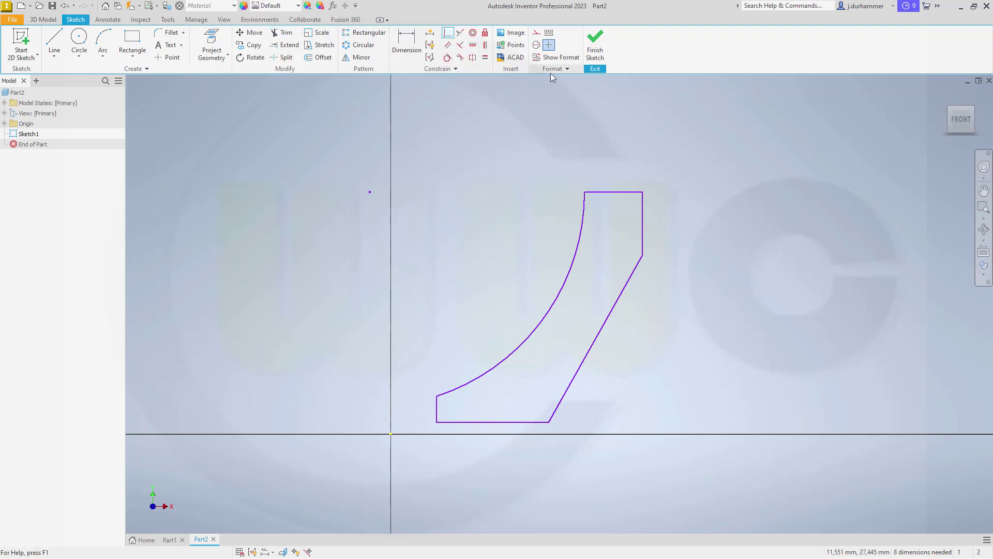
pyautogui.click(600, 192)
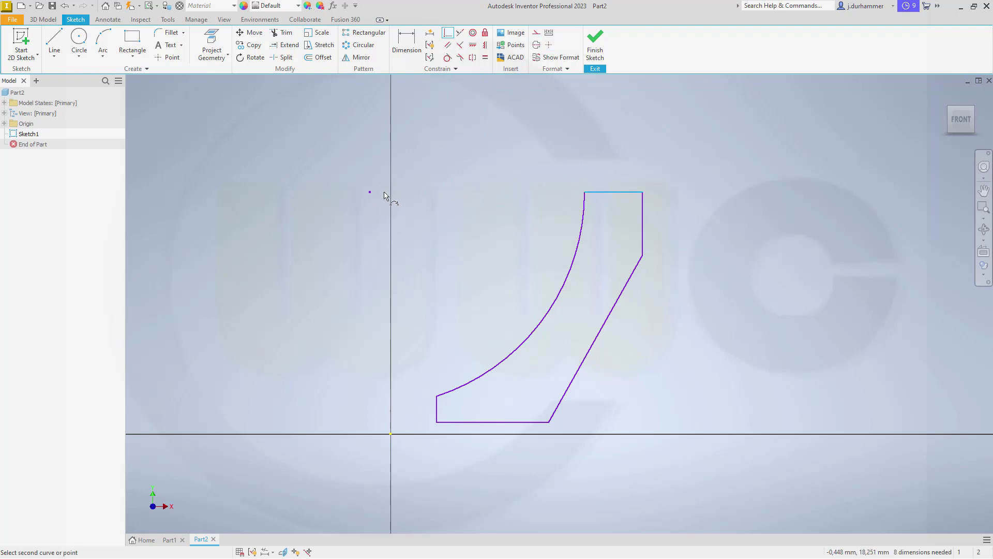
pyautogui.click(370, 193)
pyautogui.click(226, 96)
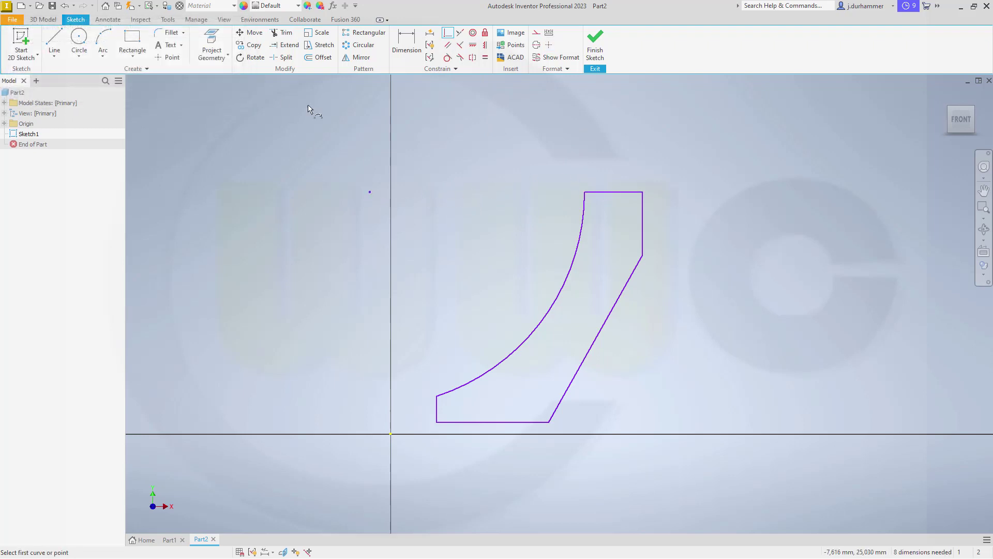
pyautogui.press('Escape')
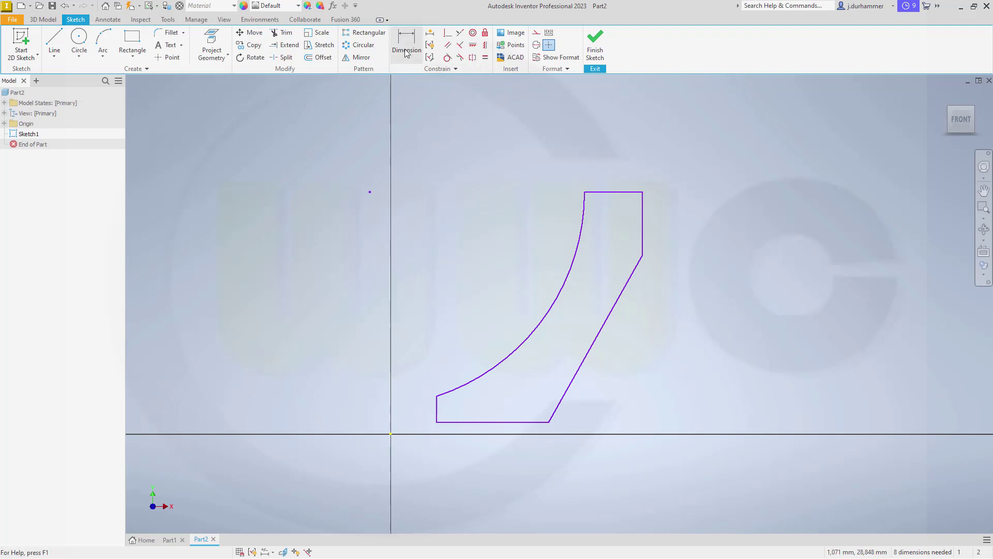
# - Dimension the vertical distance between the profile's top and bottom lines as 40 mm
pyautogui.click(405, 48)
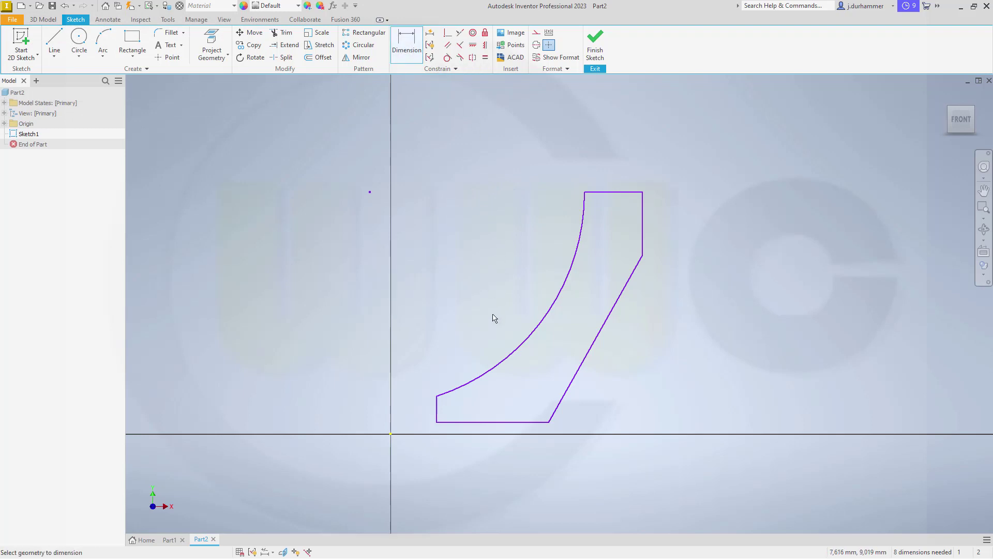
pyautogui.click(603, 195)
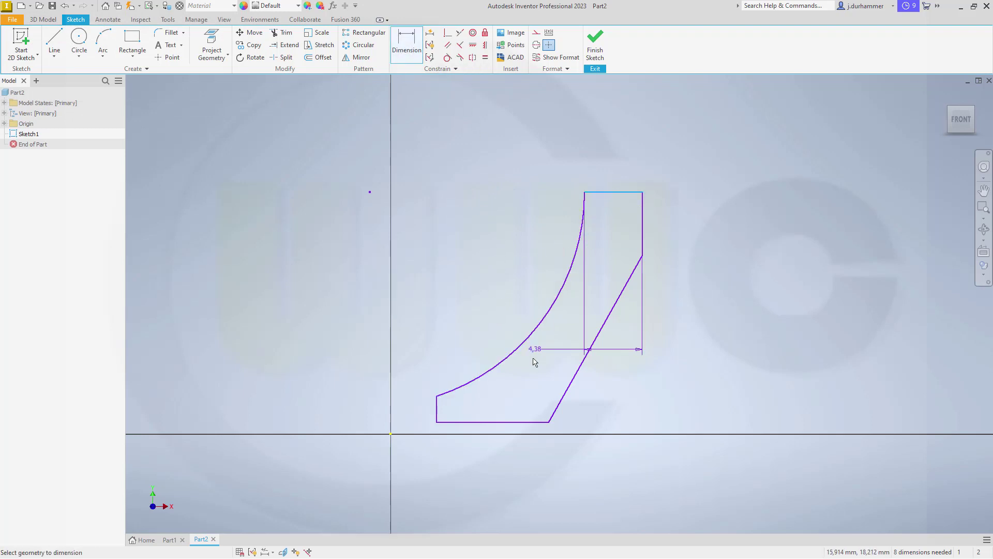
pyautogui.click(503, 422)
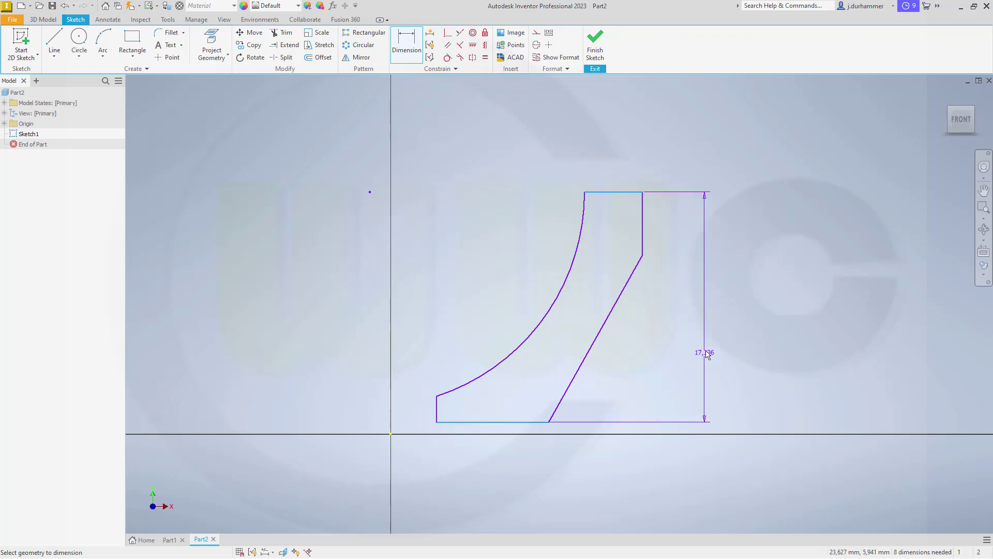
pyautogui.click(711, 333)
pyautogui.write('4')
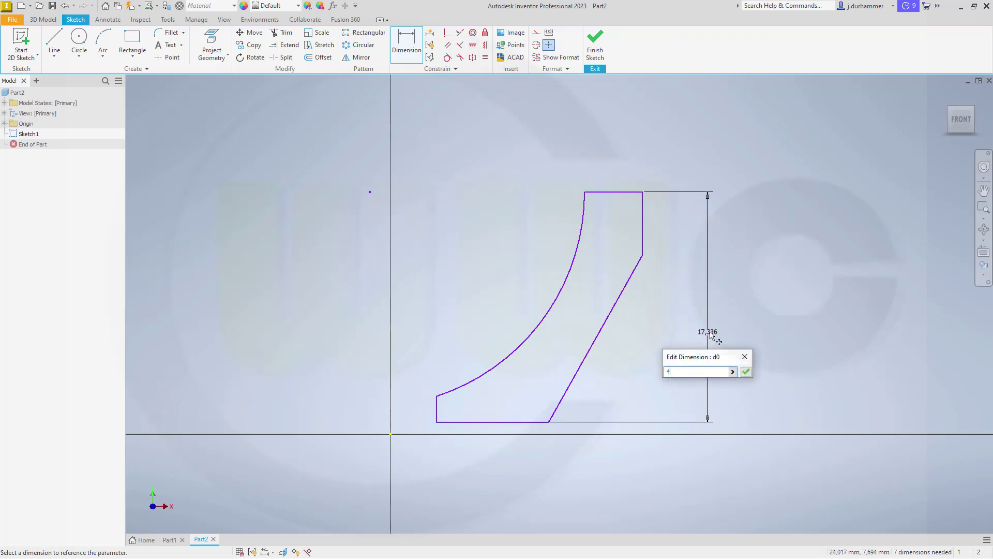
pyautogui.write('0')
pyautogui.press('Return')
# - Dimension the overall width between the profile's two vertical edges, accepting the proposed value
pyautogui.scroll(-5, 823, 324)
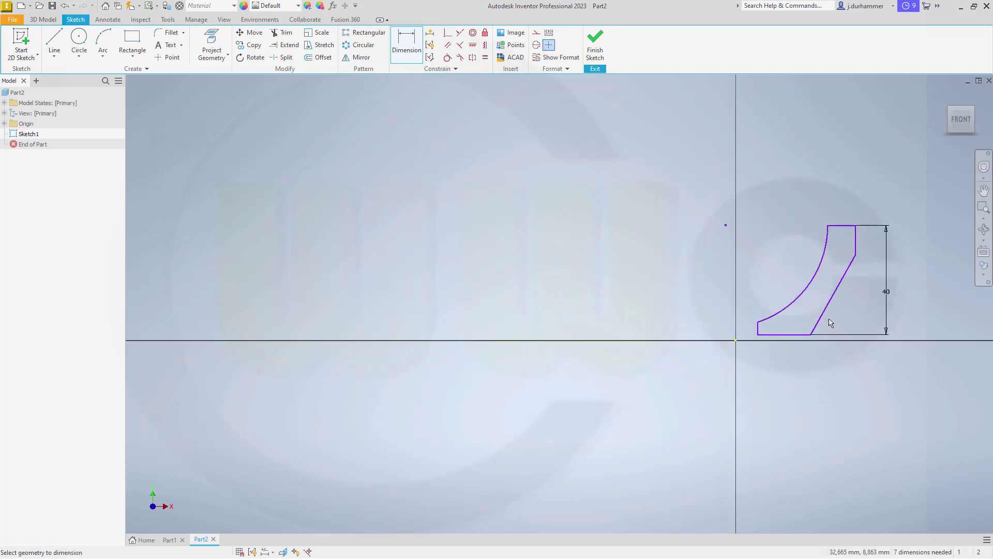
pyautogui.moveTo(920, 306); pyautogui.dragTo(724, 297, button='middle')
pyautogui.scroll(6, 678, 313)
pyautogui.scroll(-3, 569, 316)
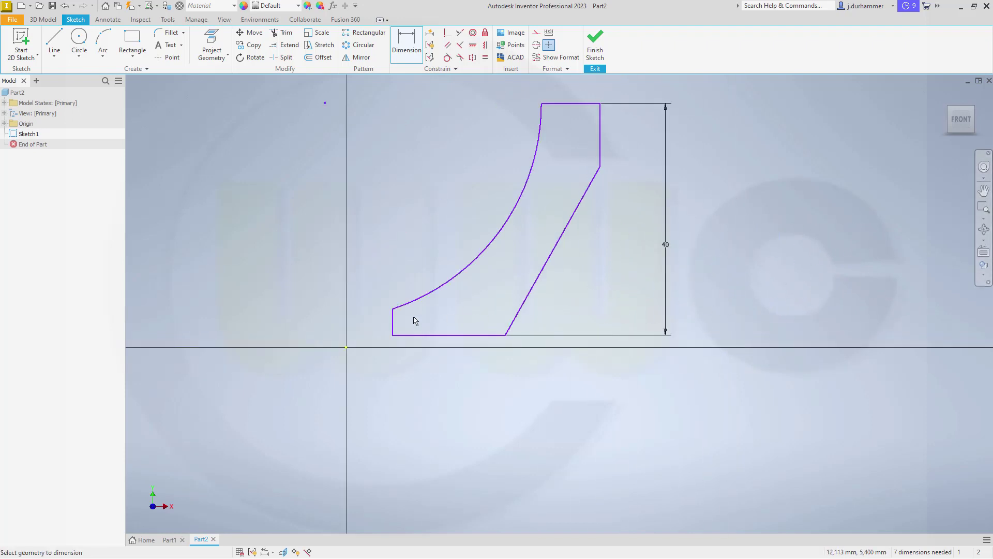
pyautogui.click(395, 320)
pyautogui.click(599, 158)
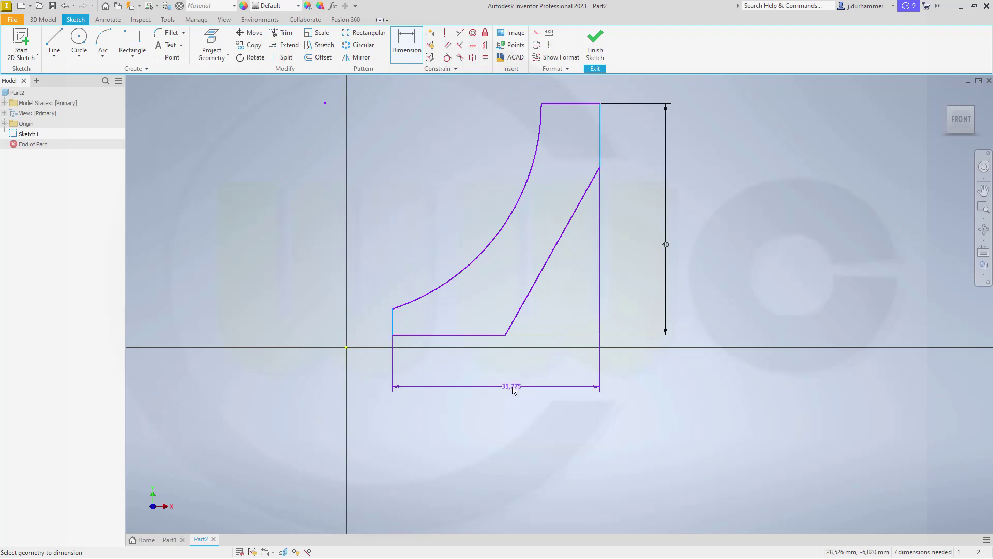
pyautogui.click(517, 387)
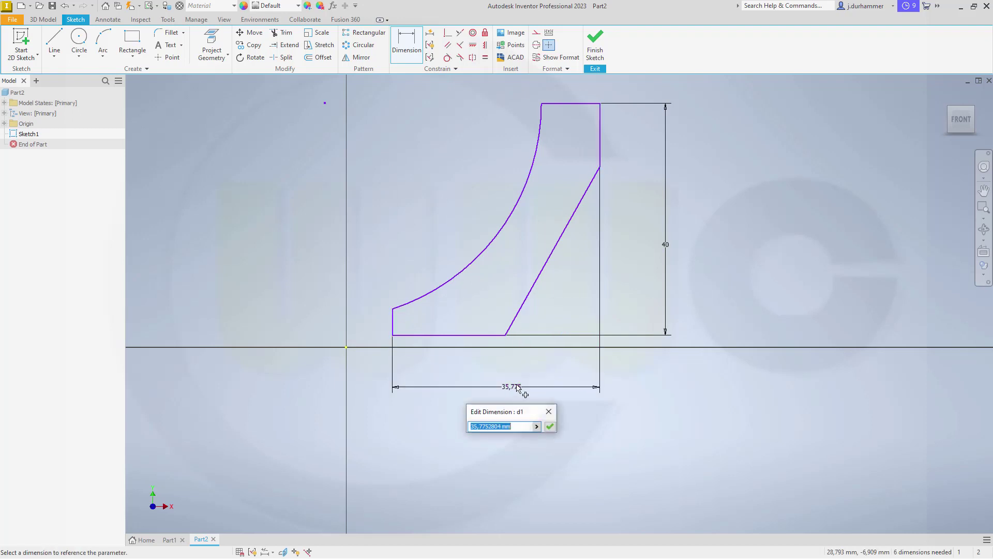
pyautogui.click(551, 428)
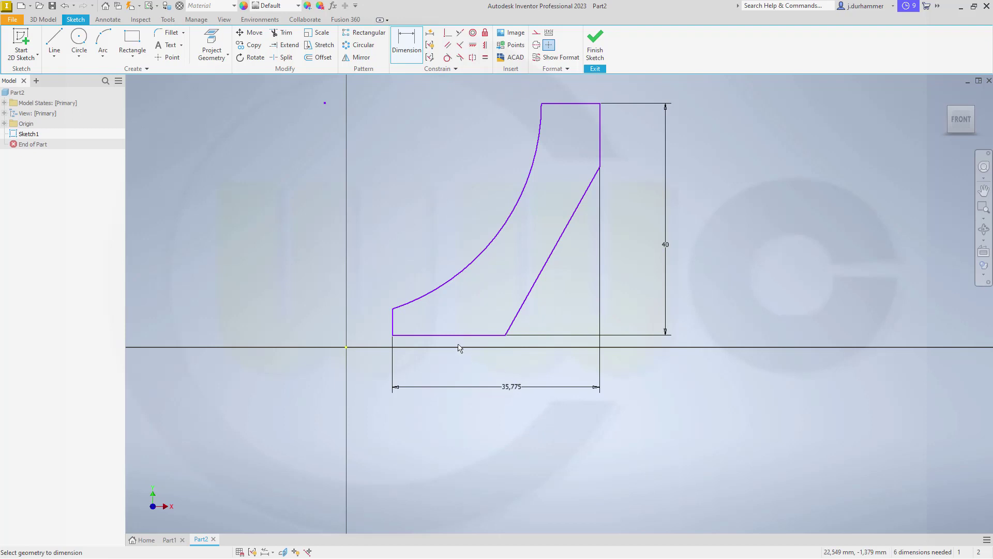
# - Dimension the profile's bottom edge, from the short vertical edge to the start of the slanted line, as 11 mm
pyautogui.click(391, 321)
pyautogui.click(505, 336)
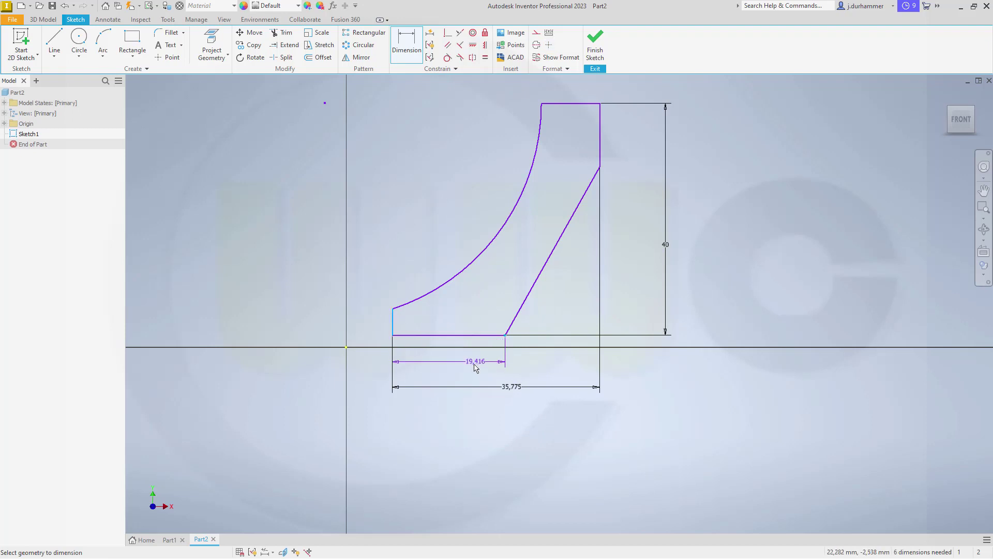
pyautogui.click(453, 368)
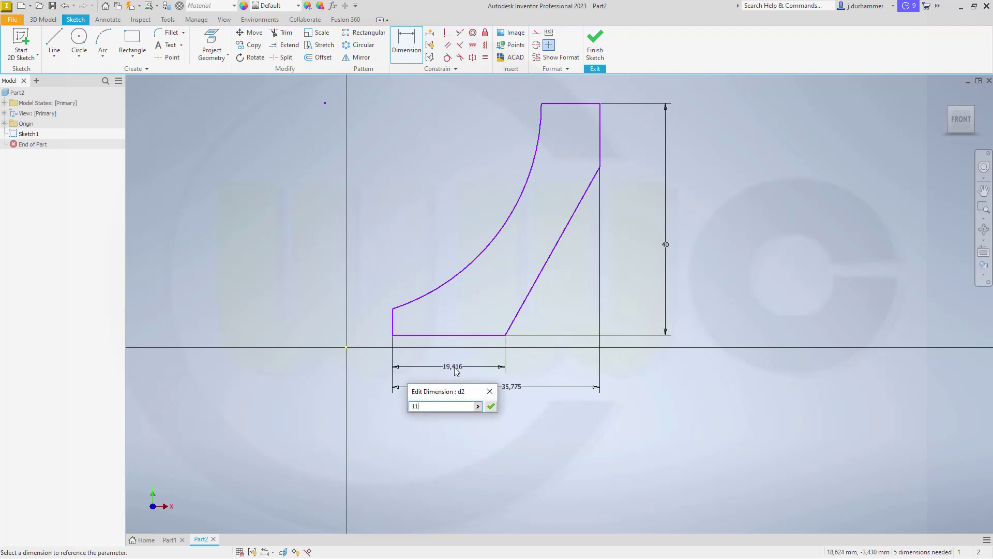
pyautogui.press('Return')
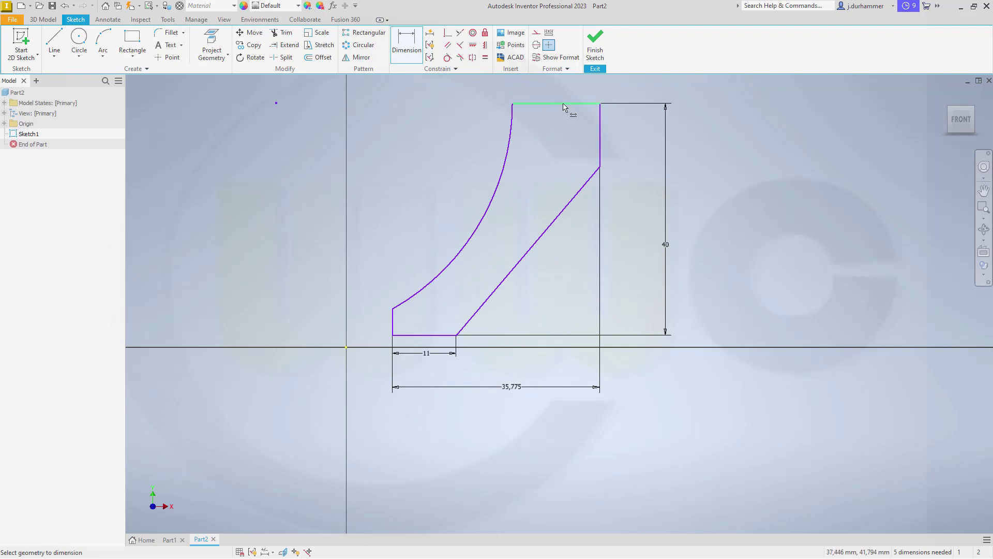
# - Dimension the height of the right vertical edge, from the top line to the slanted line's upper end, as 11 mm
pyautogui.click(600, 167)
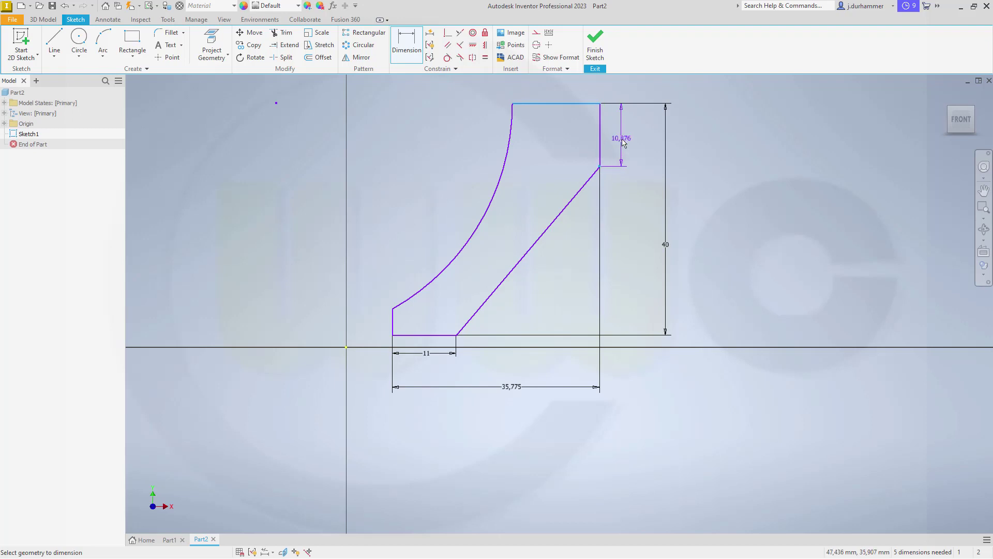
pyautogui.click(623, 143)
pyautogui.write('11')
pyautogui.press('Return')
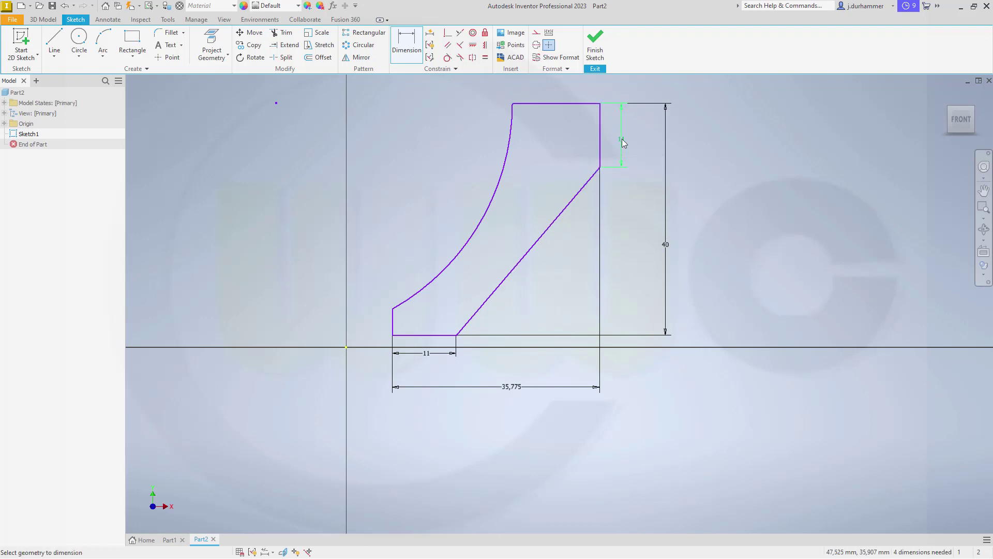
# - Set the overall width dimension between the profile's two vertical edges to 22 mm
pyautogui.click(514, 387)
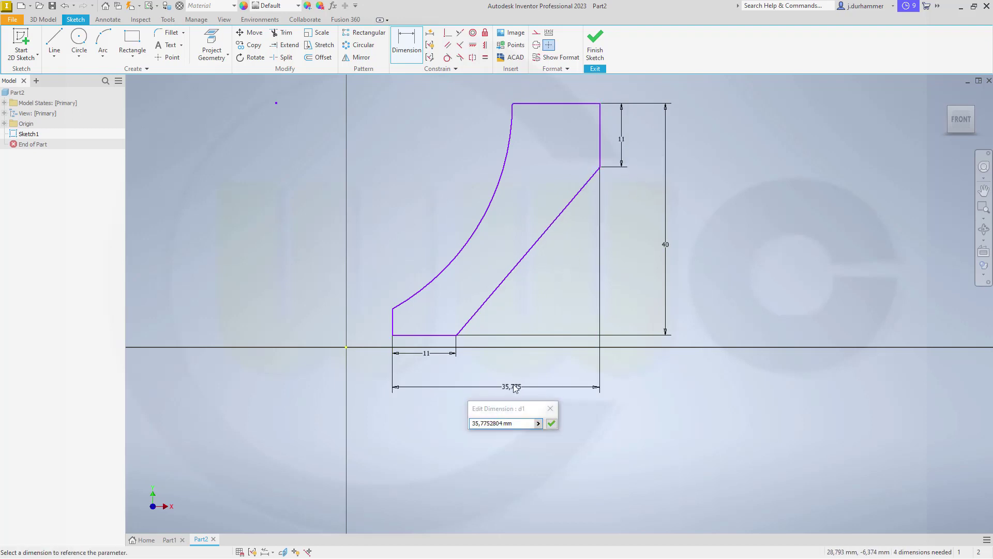
pyautogui.doubleClick(516, 427)
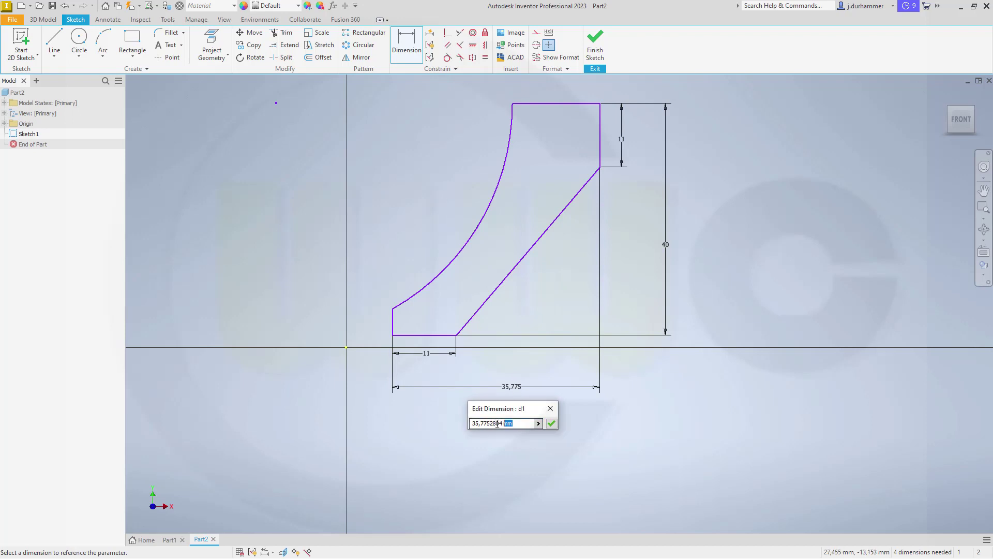
pyautogui.write('22')
pyautogui.press('Return')
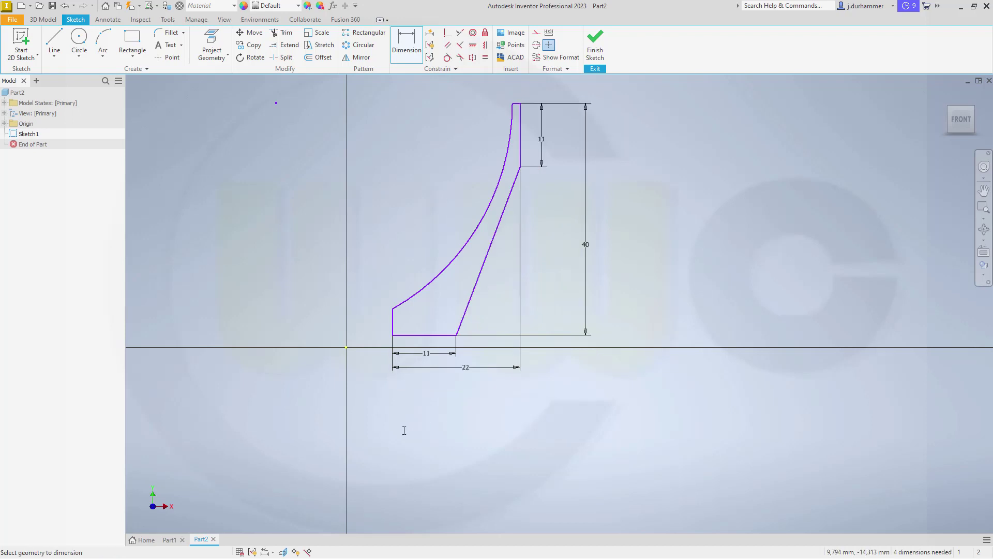
# - Dimension the short left vertical edge of the profile as 2.5 mm
pyautogui.scroll(4, 399, 319)
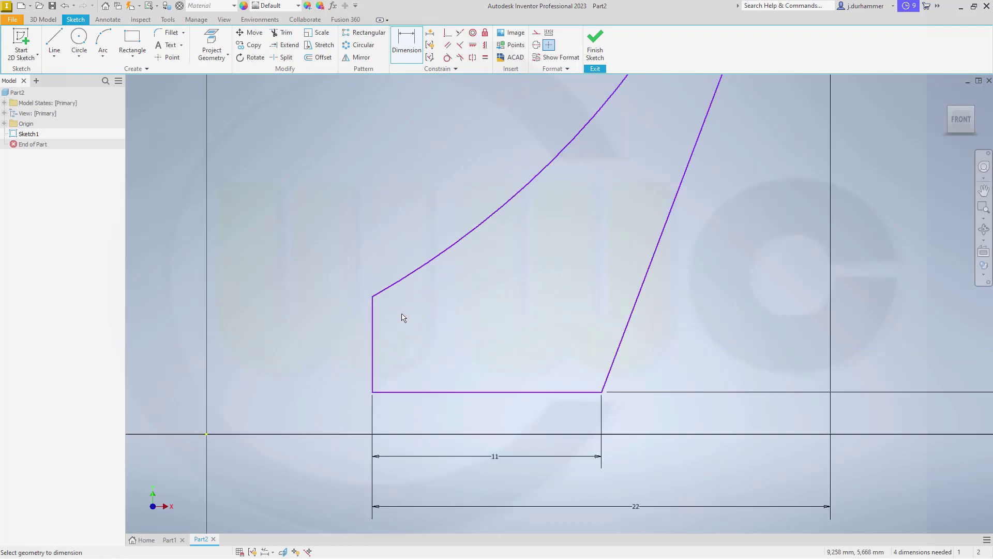
pyautogui.scroll(-2, 402, 321)
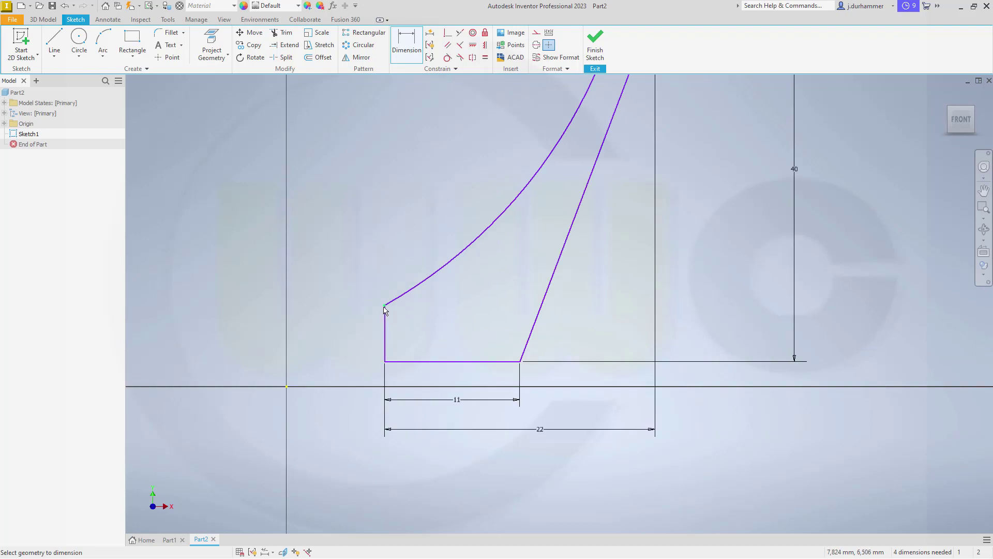
pyautogui.click(385, 342)
pyautogui.click(360, 344)
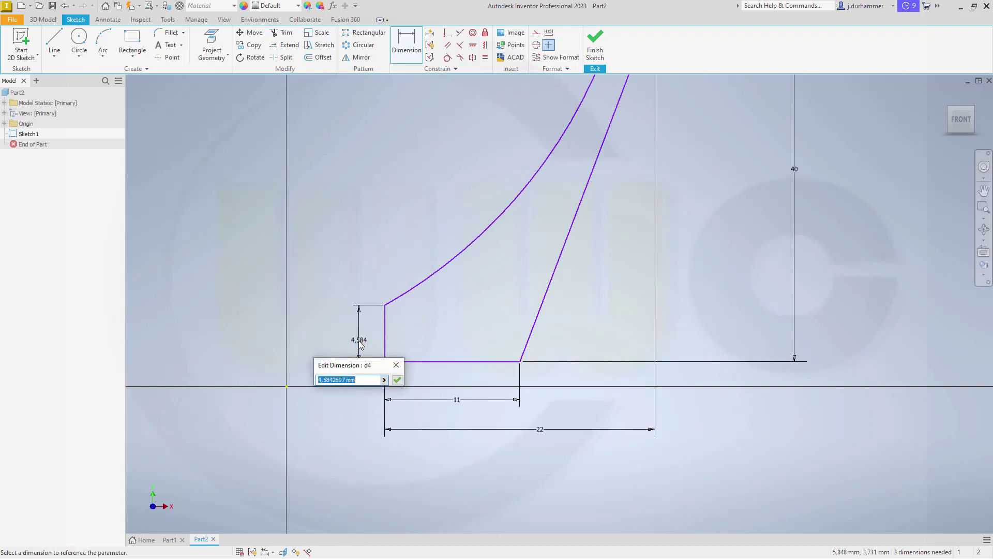
pyautogui.press('Return')
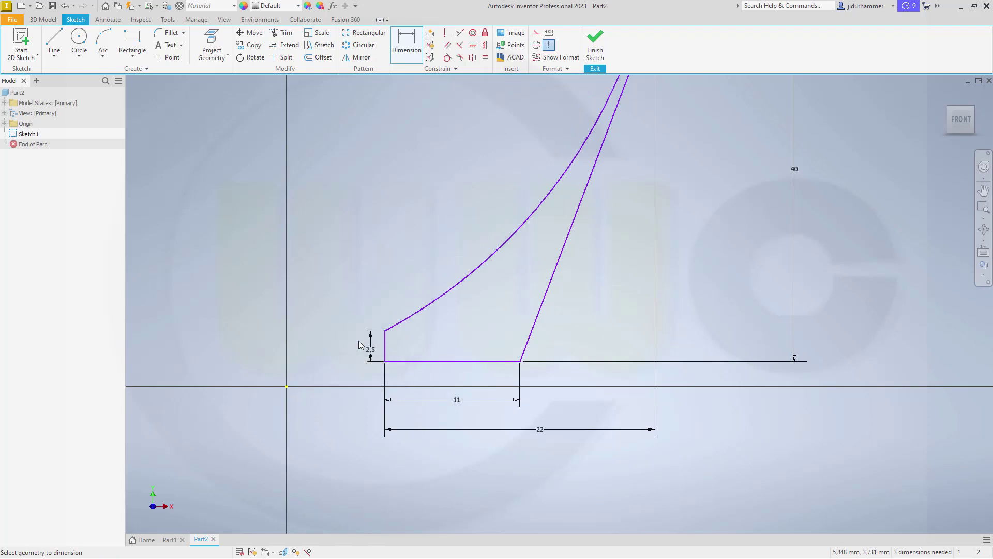
# - Dimension the radius of the profile's curved edge as 51 mm
pyautogui.scroll(-4, 587, 193)
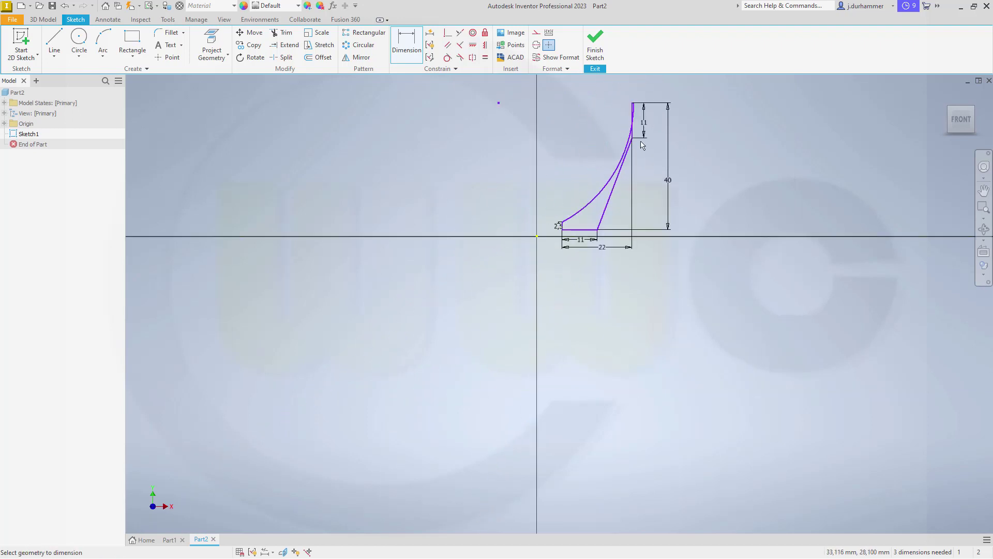
pyautogui.scroll(5, 642, 145)
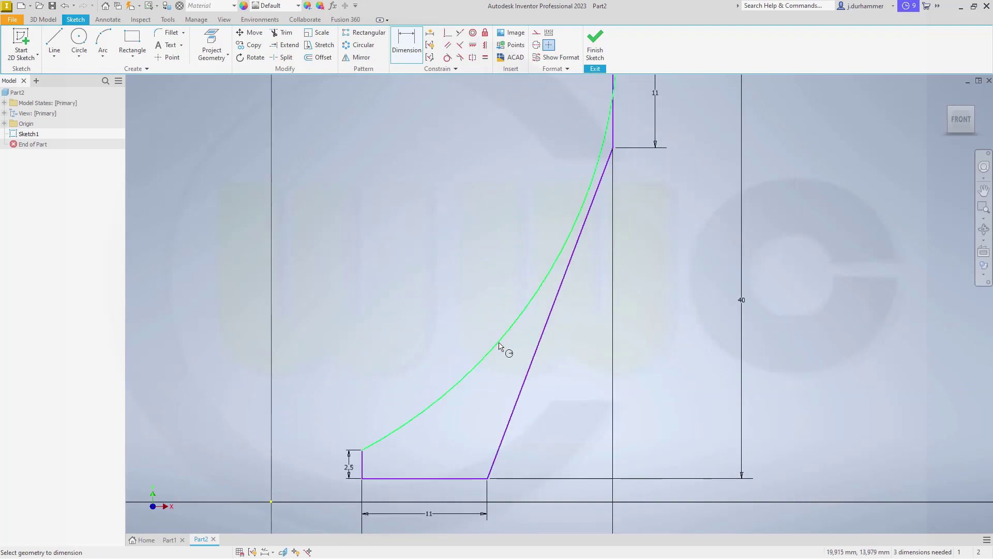
pyautogui.click(498, 339)
pyautogui.click(474, 321)
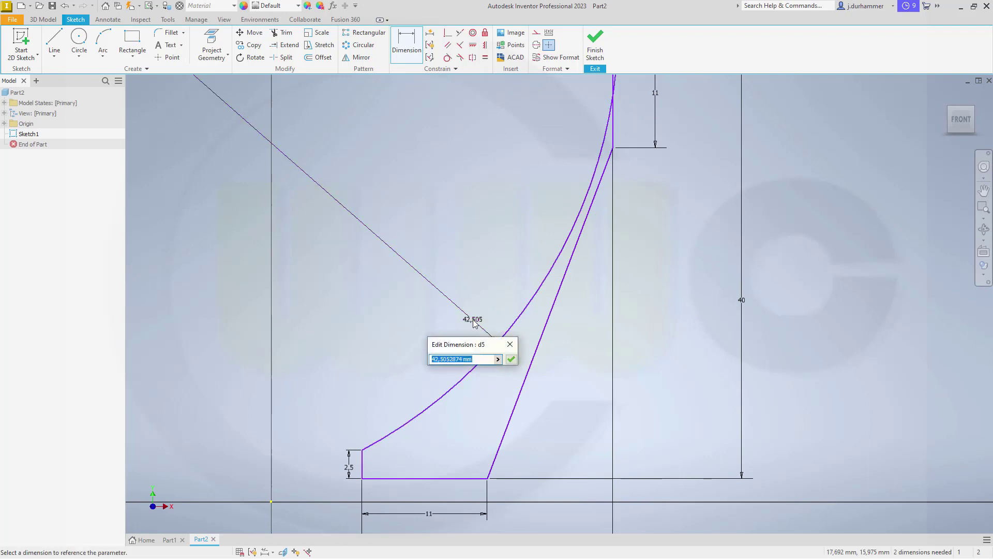
pyautogui.press('Return')
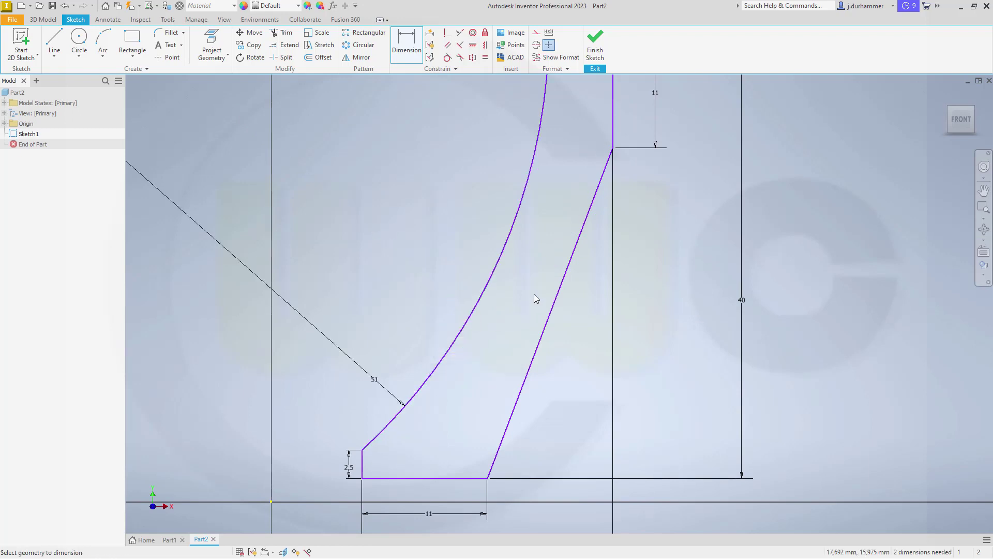
# - Make the profile's lower-left corner coincident with the sketch origin and finish the sketch
pyautogui.scroll(-5, 621, 248)
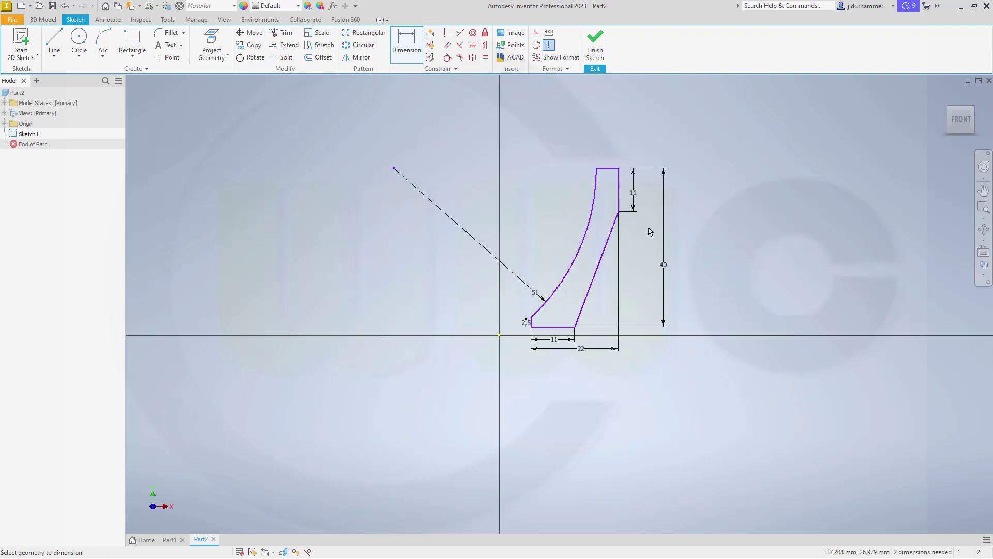
pyautogui.click(449, 48)
pyautogui.scroll(6, 505, 349)
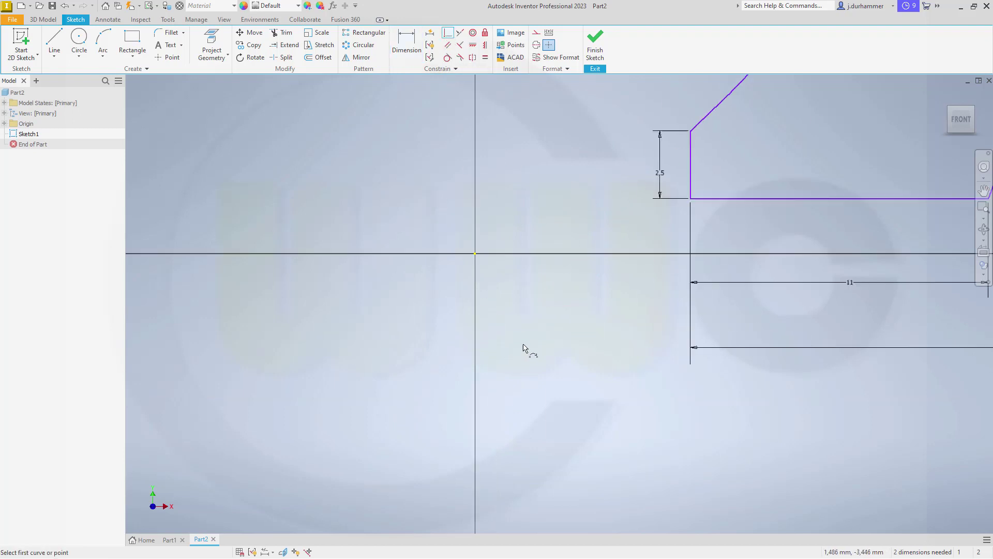
pyautogui.click(690, 199)
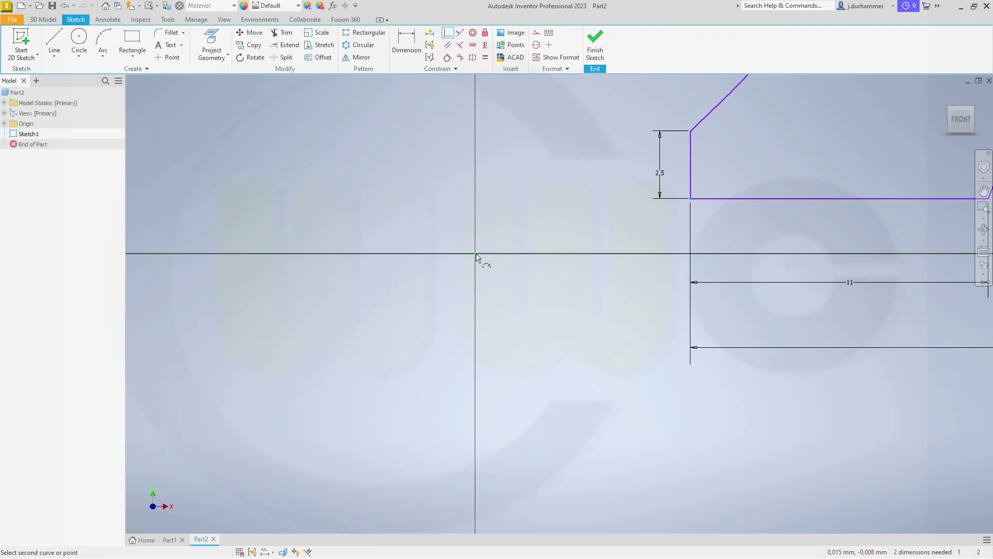
pyautogui.click(475, 254)
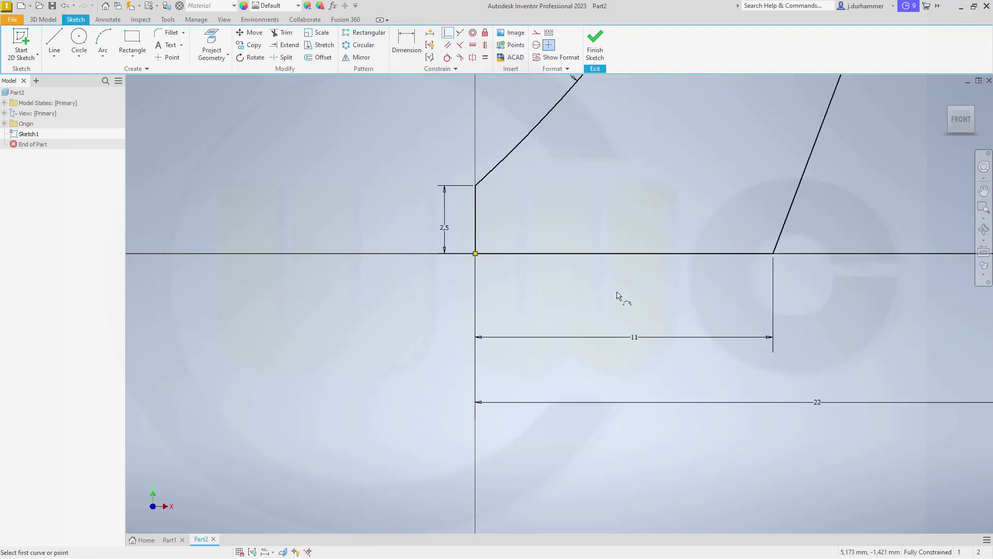
pyautogui.scroll(-8, 619, 295)
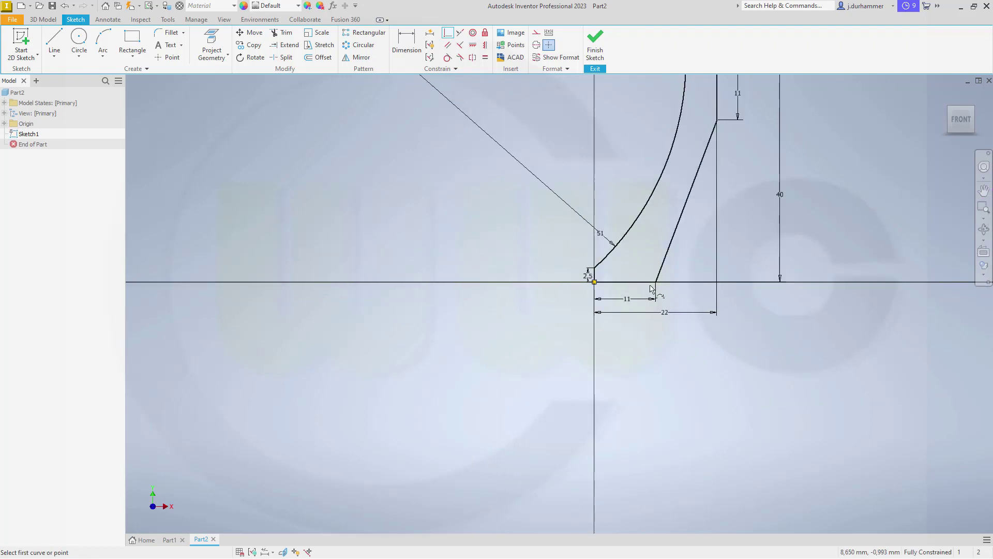
pyautogui.click(594, 42)
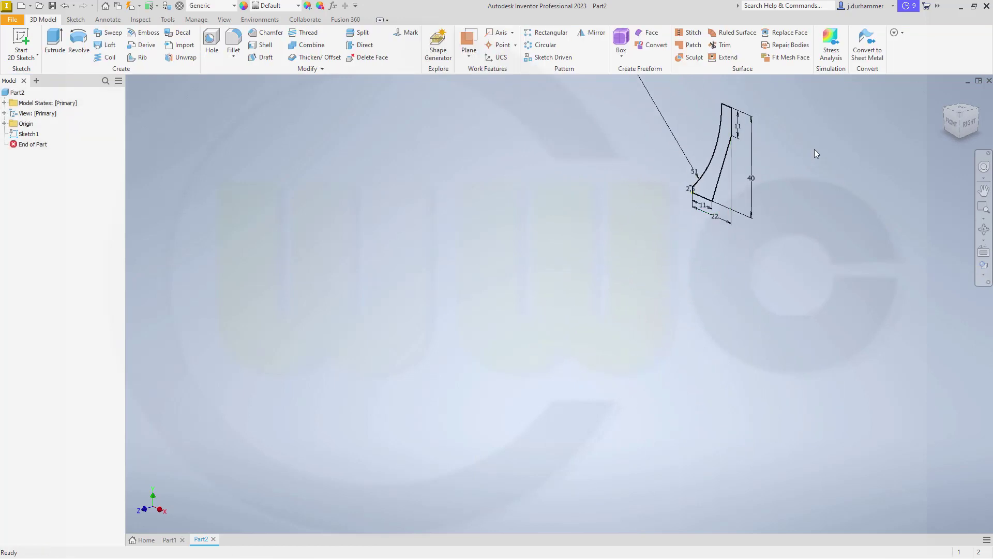
# - Start a new 2D sketch on the XZ plane
pyautogui.click(6, 124)
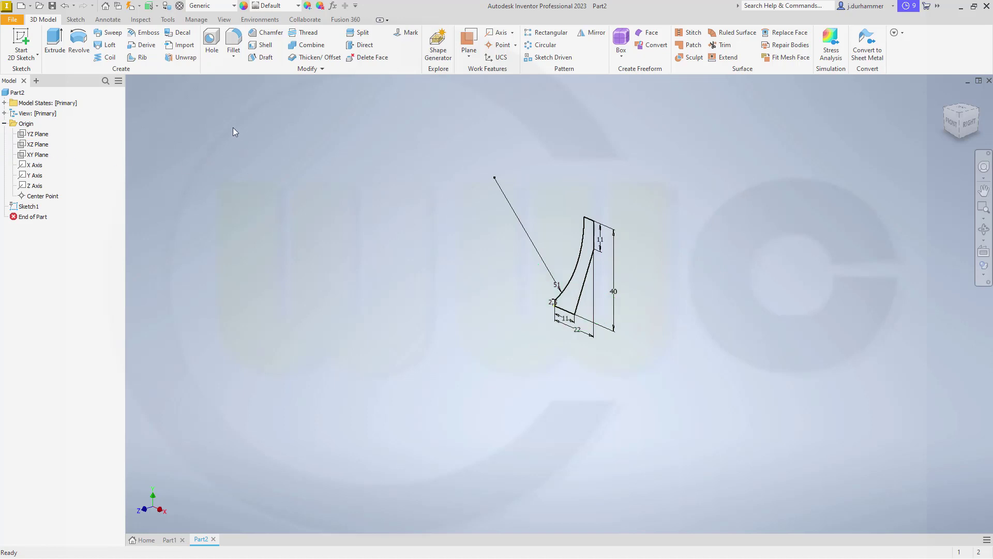
pyautogui.click(20, 42)
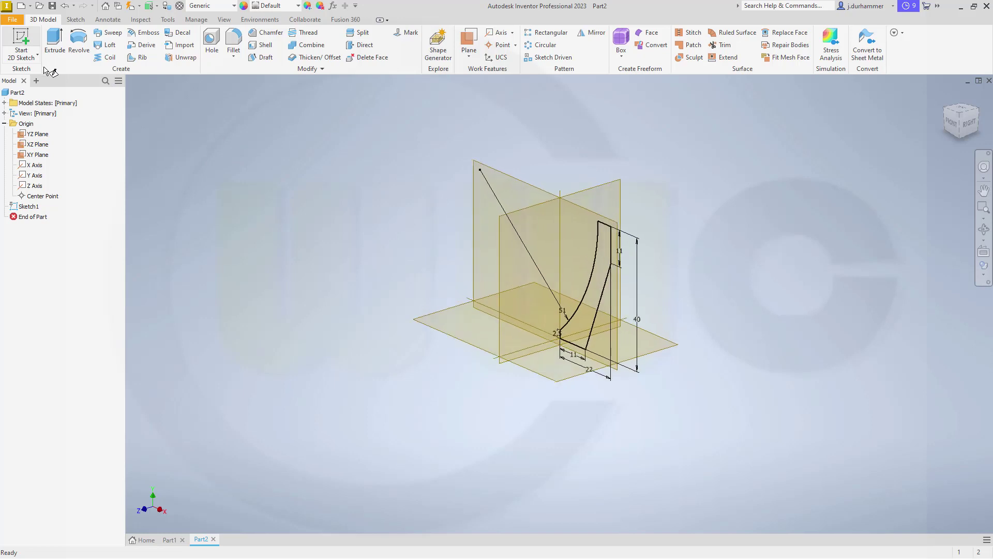
pyautogui.click(409, 393)
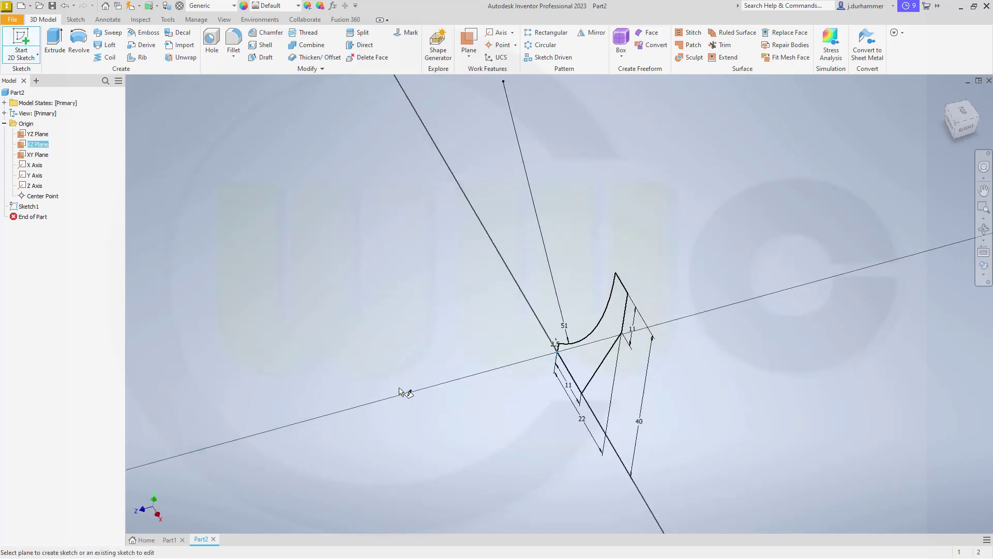
pyautogui.click(981, 97)
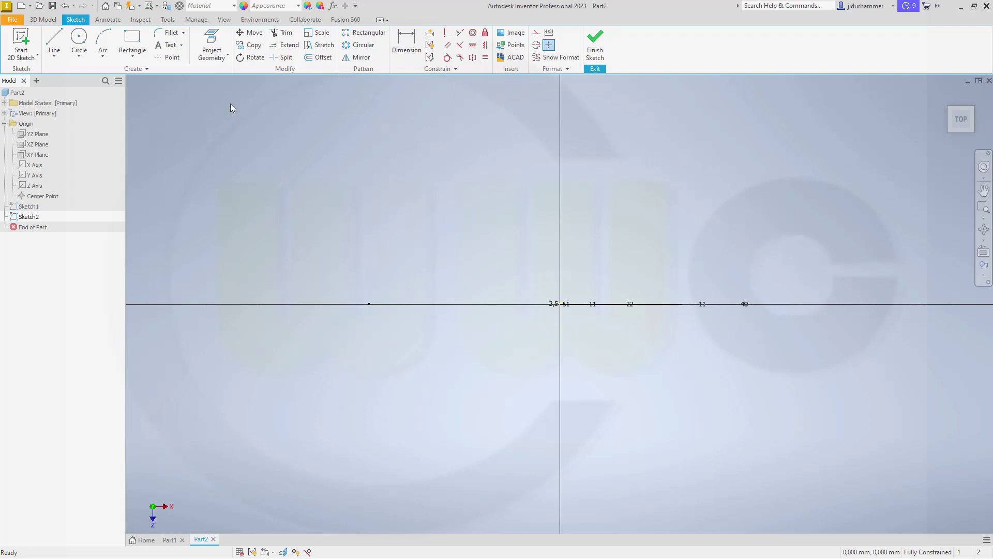
# - Draw a vertical line across the horizontal axis left of the origin, and a perpendicular line about 72 mm long rightward from its lower end
pyautogui.click(53, 41)
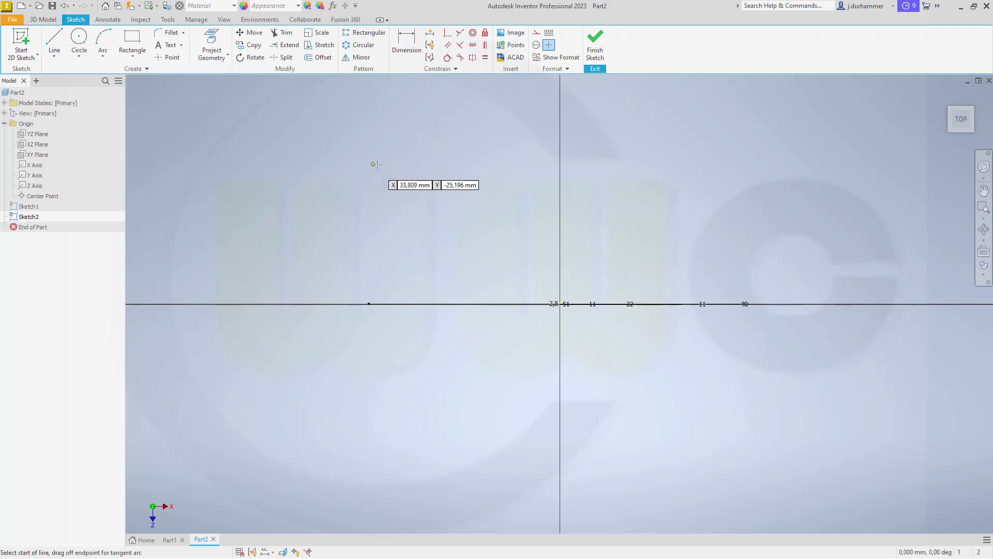
pyautogui.click(374, 143)
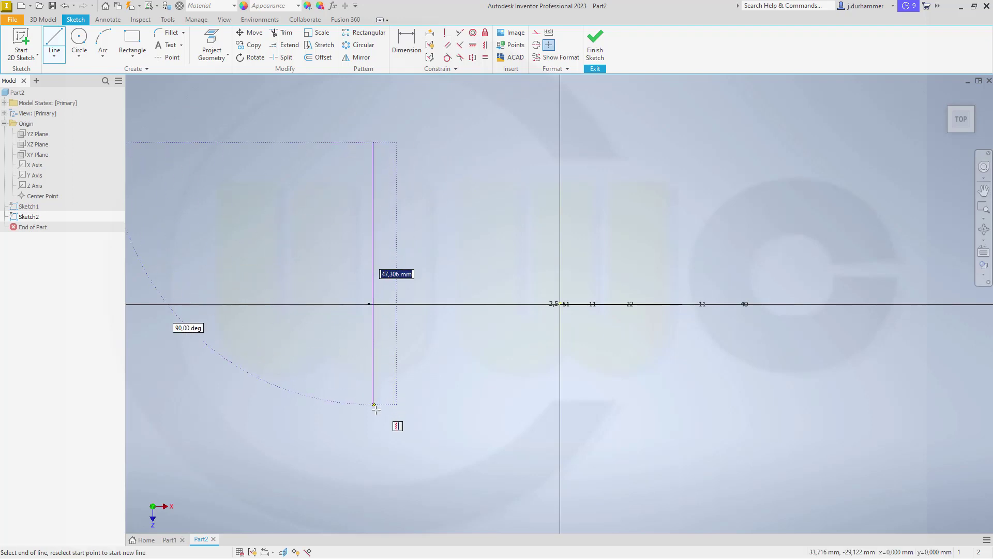
pyautogui.click(373, 467)
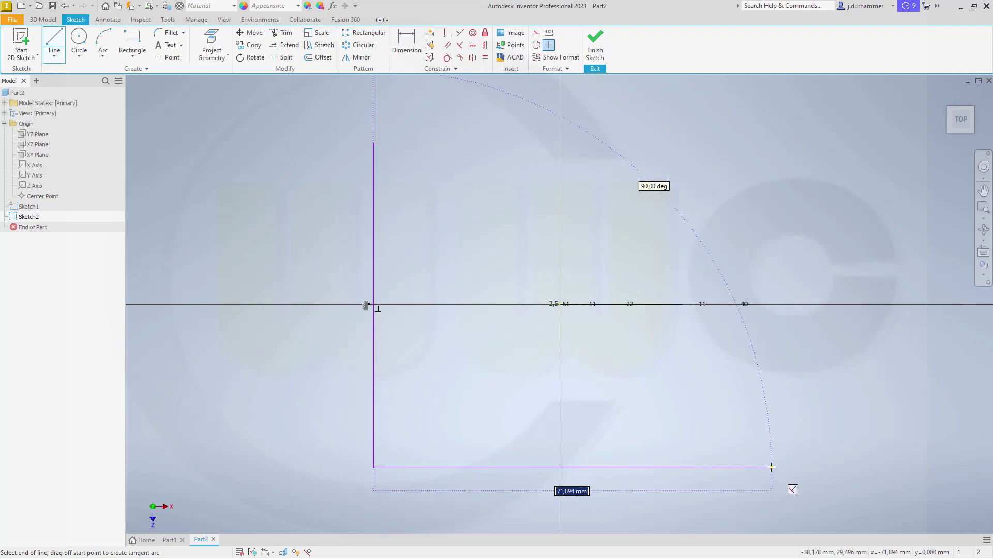
pyautogui.click(772, 467)
# - Continue the outline with two slanted lines about 52 mm long meeting on the horizontal axis, and close it back to the vertical line's upper end
pyautogui.scroll(-4, 879, 418)
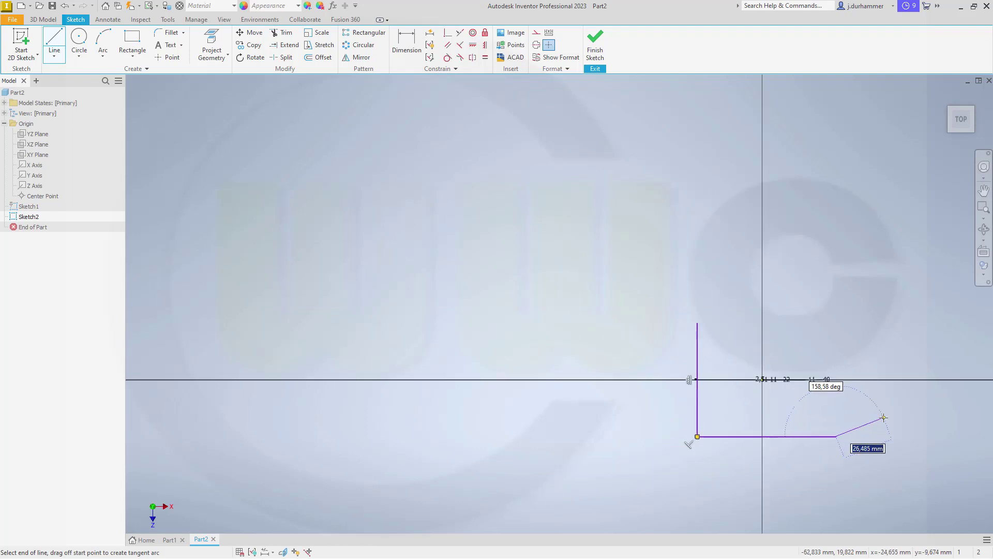
pyautogui.moveTo(884, 418); pyautogui.dragTo(623, 427, button='middle')
pyautogui.scroll(-4, 622, 426)
pyautogui.scroll(5, 651, 417)
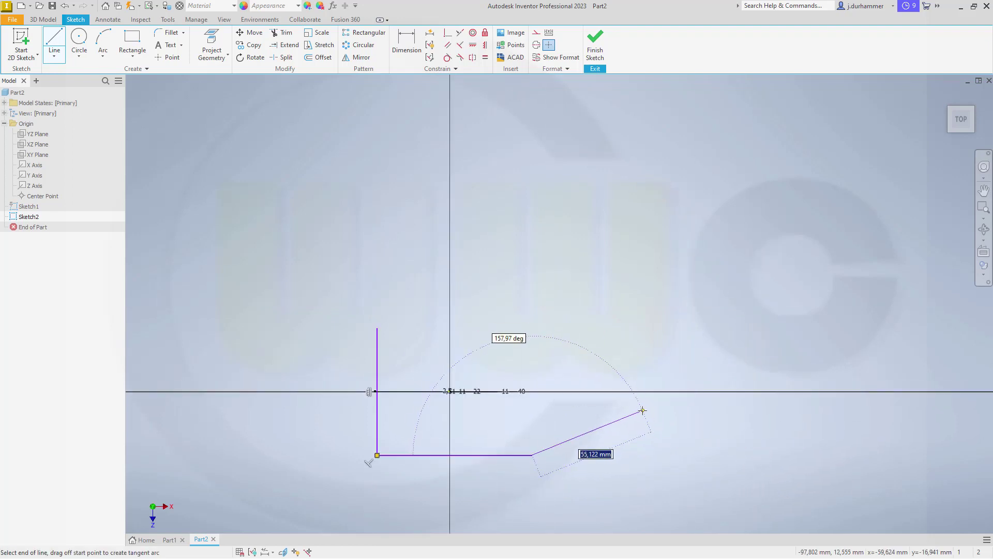
pyautogui.scroll(6, 642, 408)
pyautogui.scroll(-5, 641, 409)
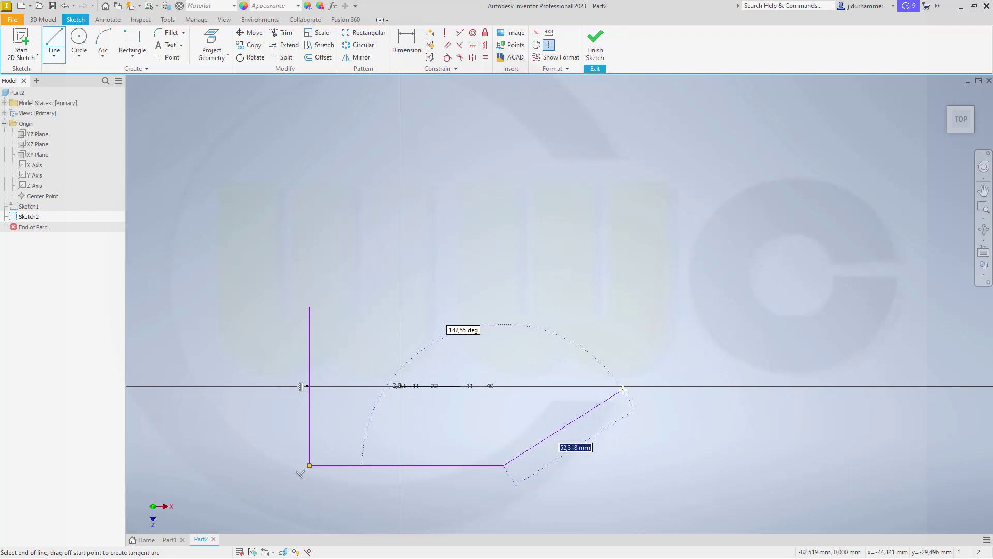
pyautogui.click(621, 385)
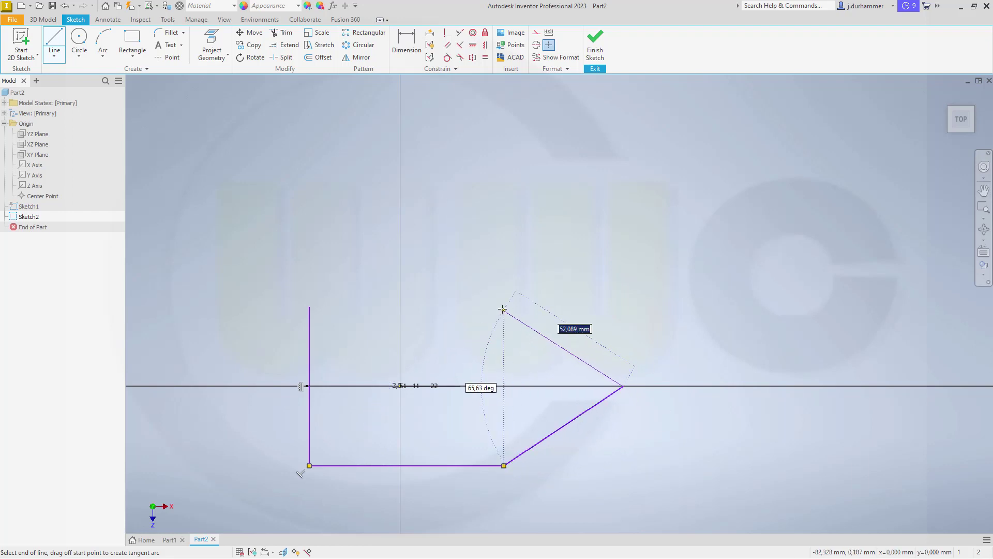
pyautogui.click(505, 307)
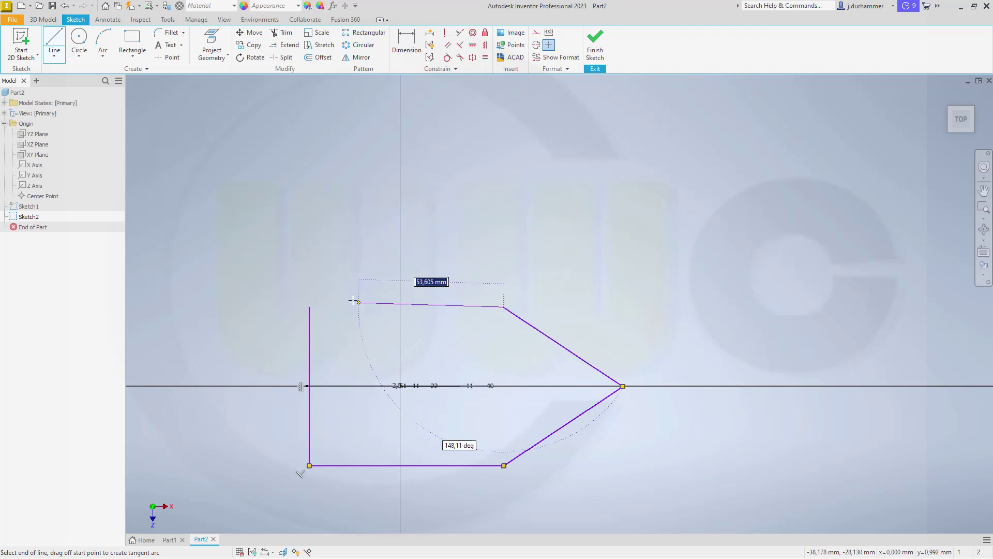
pyautogui.rightClick(354, 301)
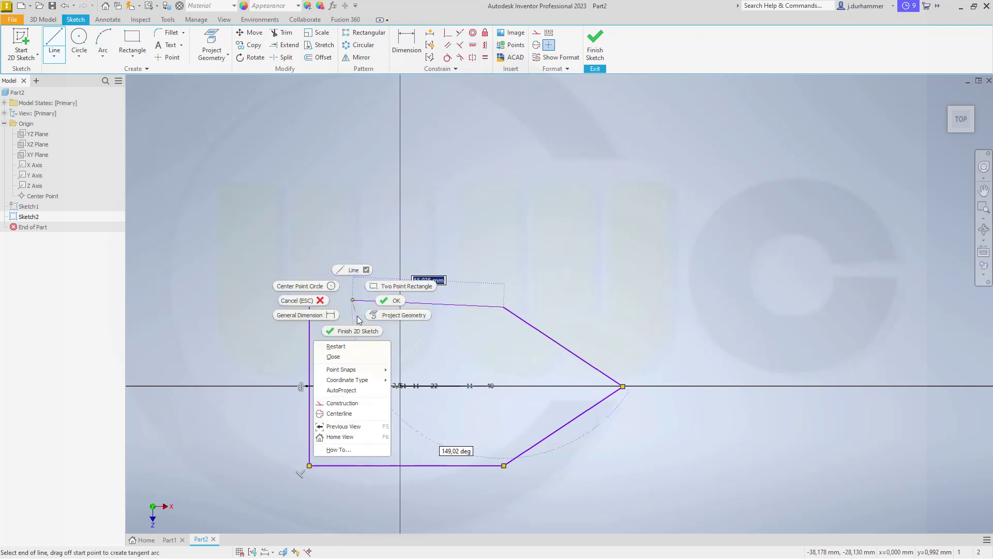
pyautogui.click(344, 357)
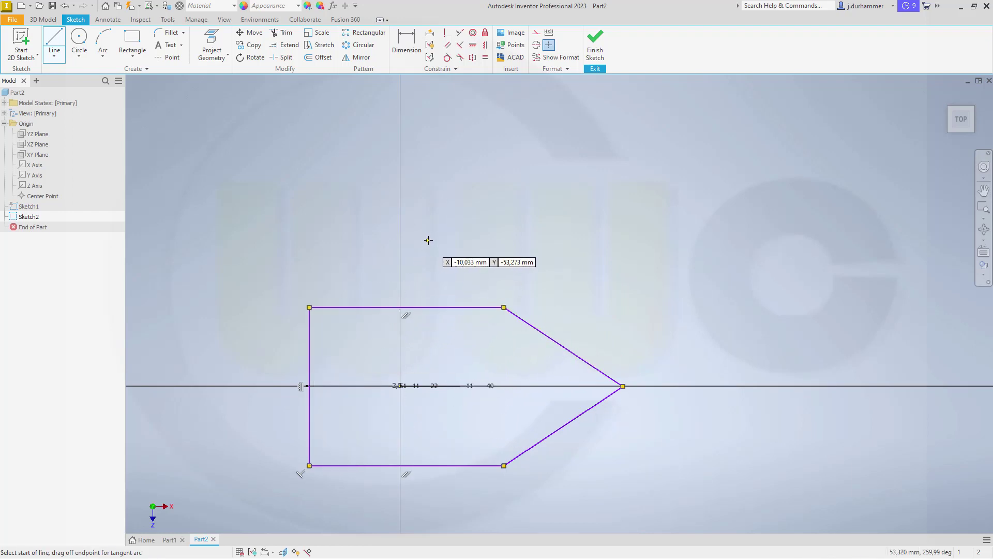
pyautogui.press('Escape')
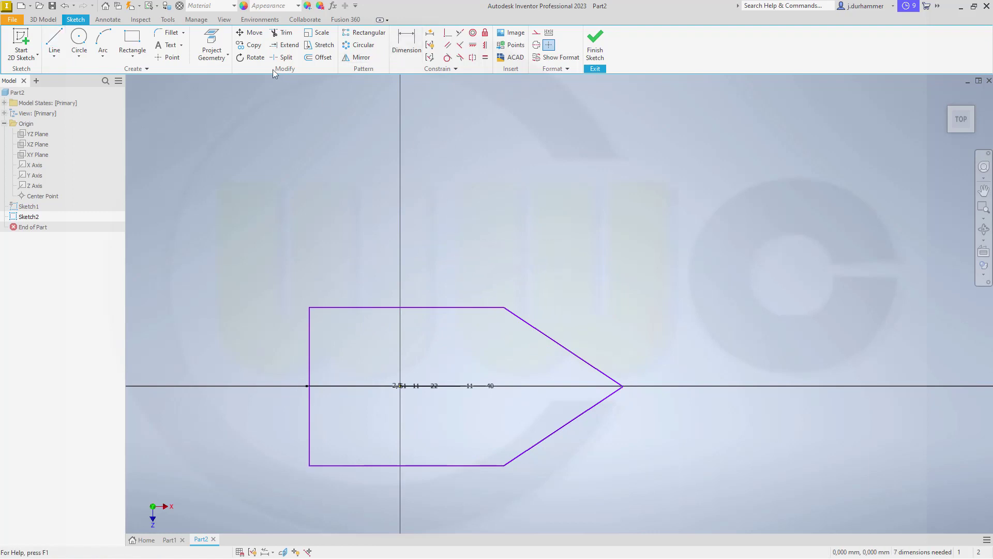
# - Round the outline's pointed corner between the two slanted lines with a 20 mm fillet
pyautogui.click(170, 32)
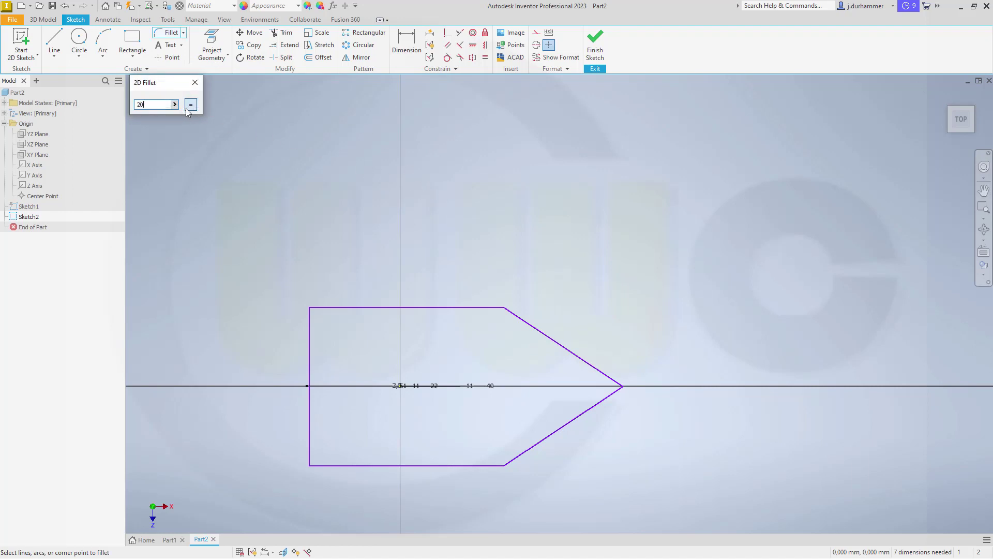
pyautogui.click(589, 364)
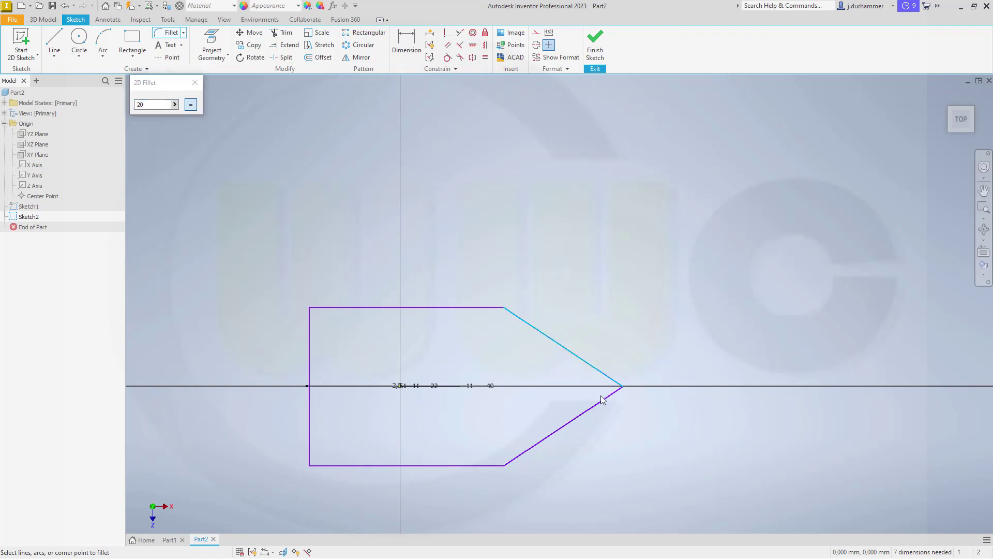
pyautogui.click(595, 403)
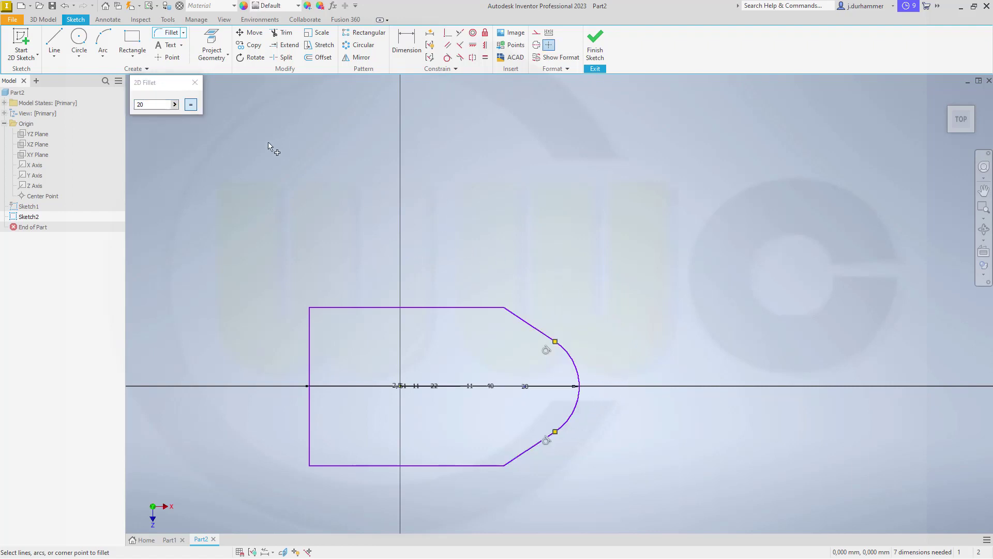
# - Dimension the horizontal distance from the outline's left vertical line to the tip arc's centre as 280 mm
pyautogui.press('Escape')
pyautogui.click(407, 42)
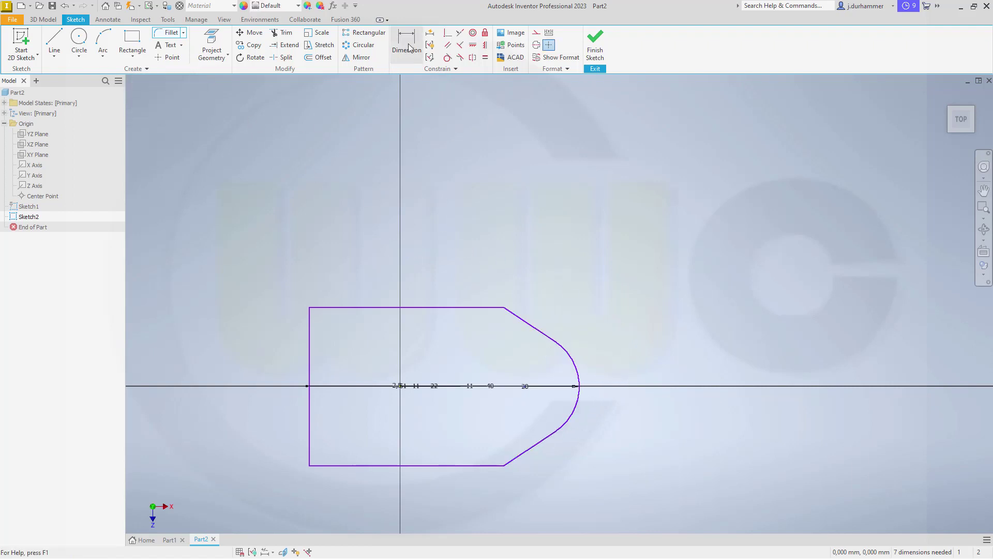
pyautogui.click(311, 360)
pyautogui.scroll(5, 565, 407)
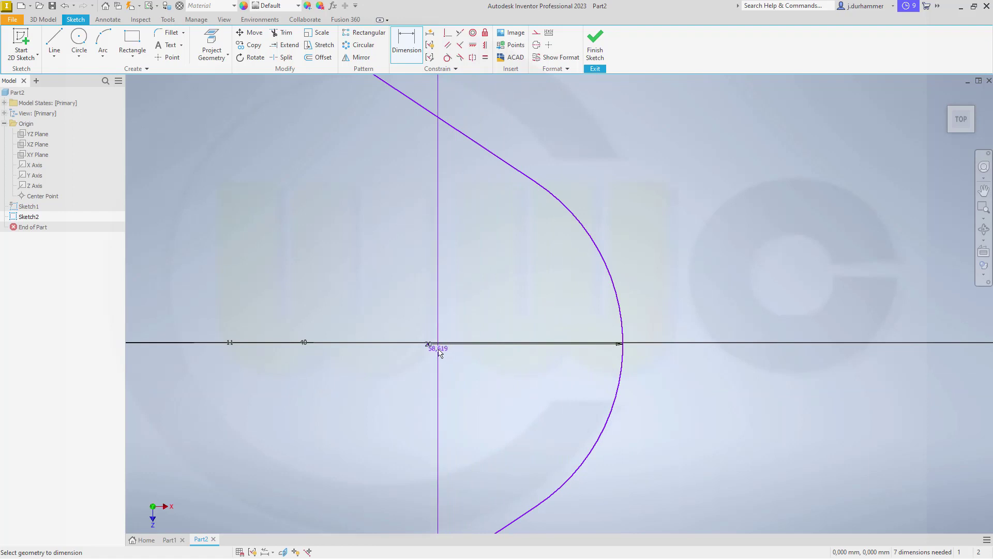
pyautogui.press('Escape')
pyautogui.click(428, 344)
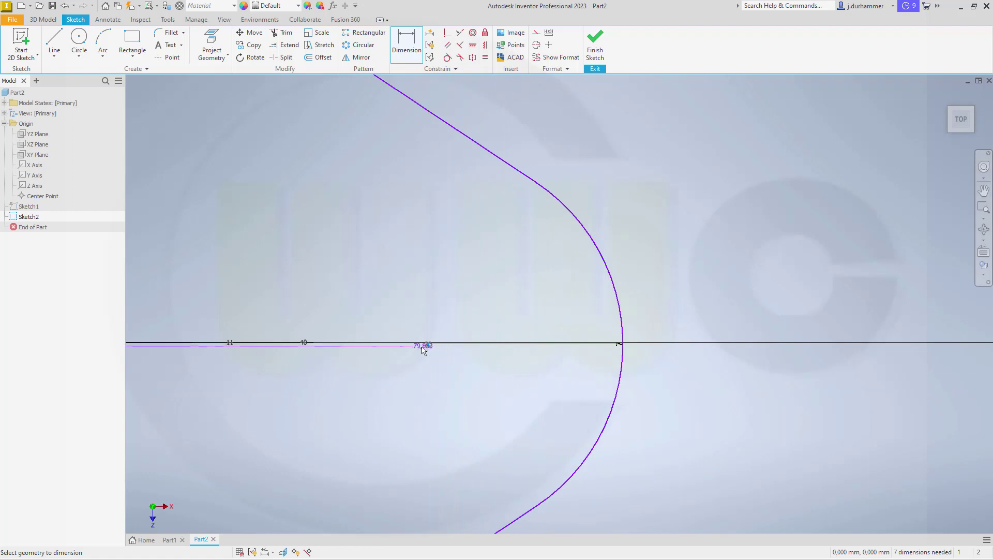
pyautogui.scroll(-4, 424, 347)
pyautogui.click(327, 181)
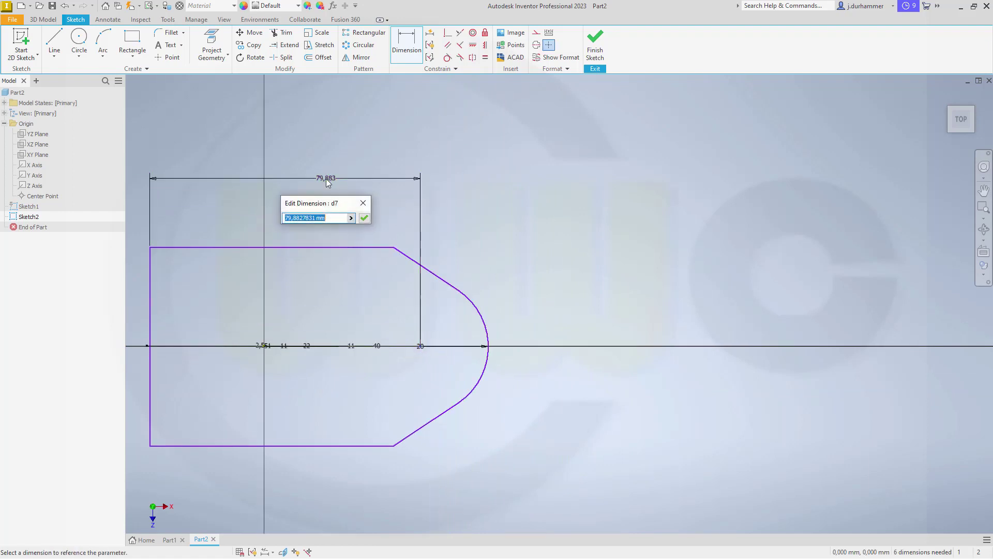
pyautogui.write('100')
pyautogui.press('Return')
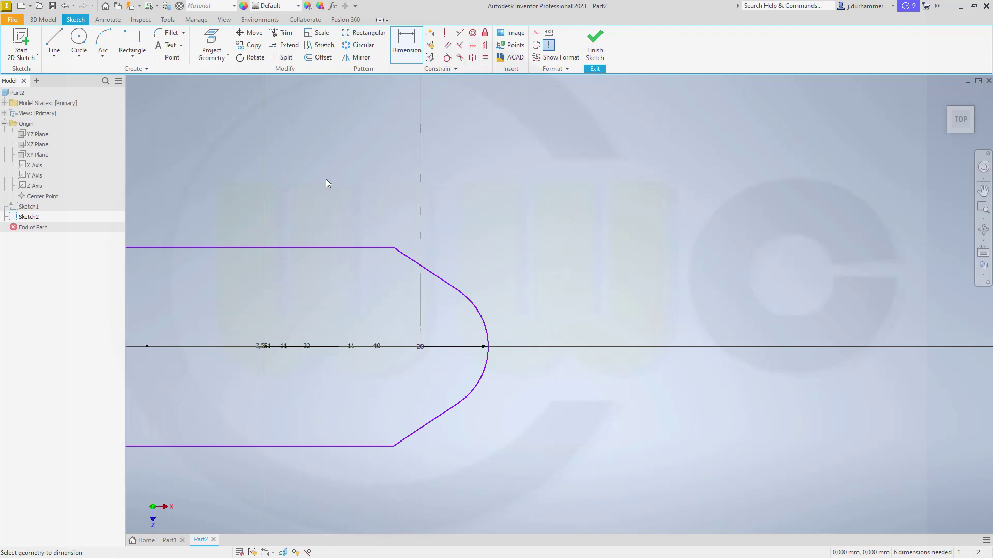
# - Apply a vertical constraint between the upper and lower corner points where the straight edges meet the slanted lines
pyautogui.scroll(-4, 304, 213)
pyautogui.moveTo(415, 340); pyautogui.dragTo(679, 349, button='middle')
pyautogui.scroll(3, 506, 350)
pyautogui.scroll(-2, 509, 352)
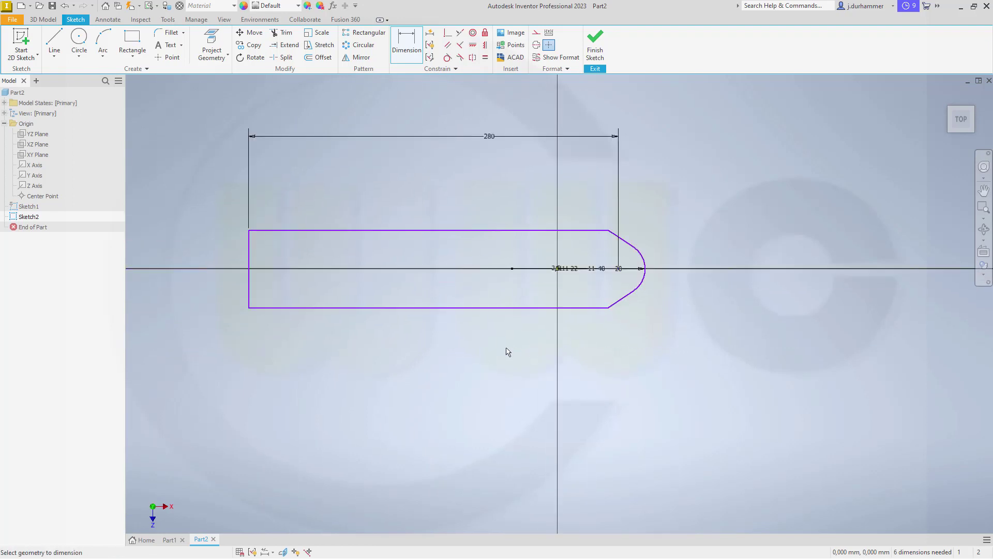
pyautogui.click(485, 45)
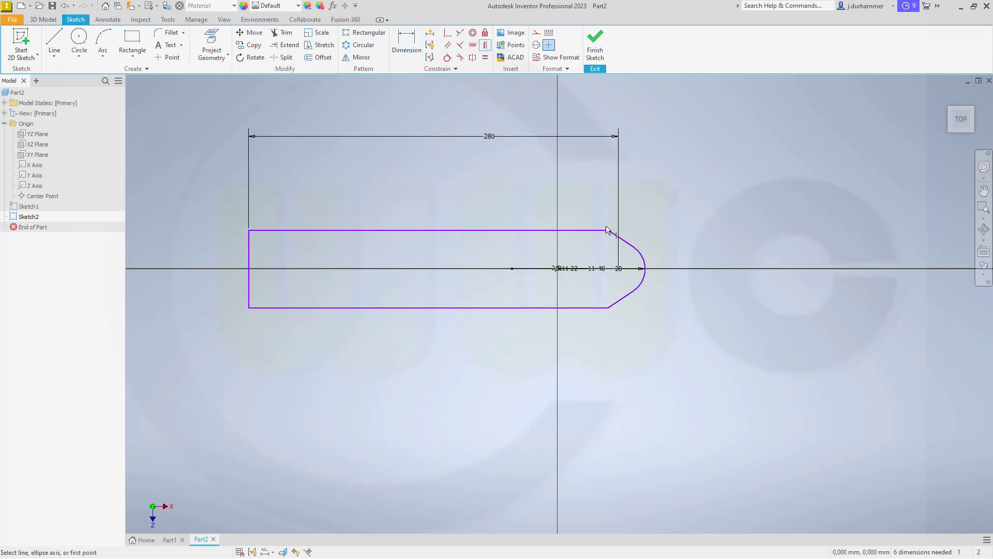
pyautogui.click(609, 233)
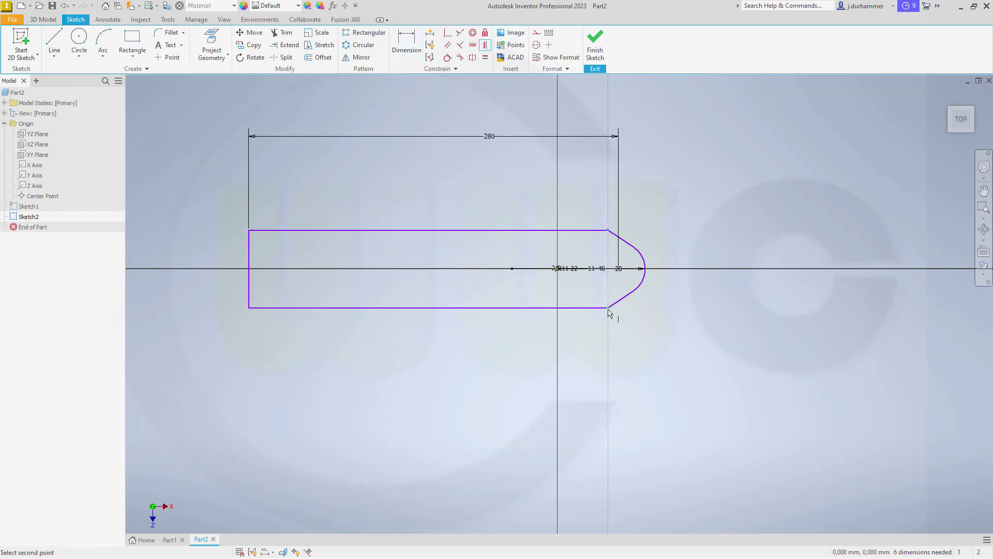
pyautogui.click(609, 309)
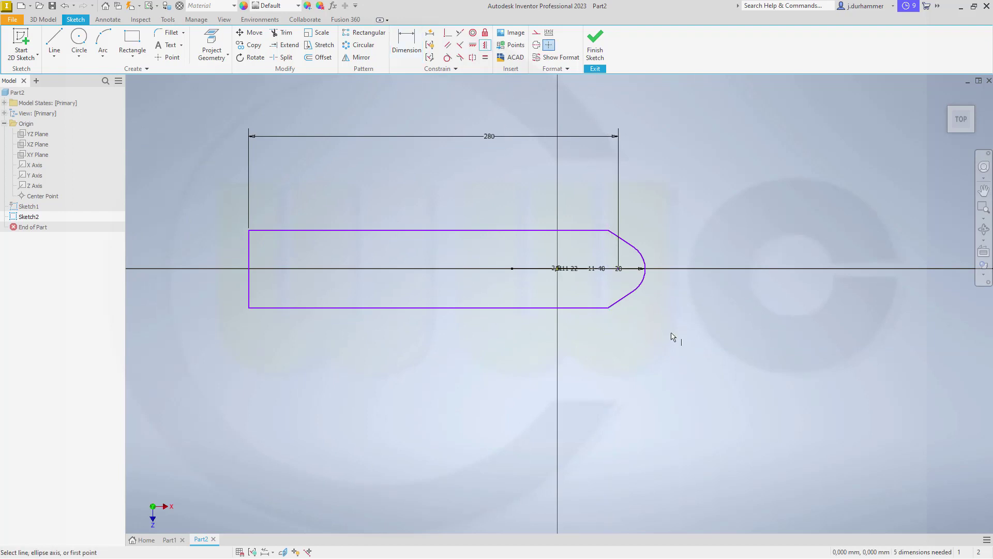
# - Dimension the distance from the left vertical line to the lower corner point of the slanted line as 180 mm
pyautogui.click(406, 44)
pyautogui.click(248, 288)
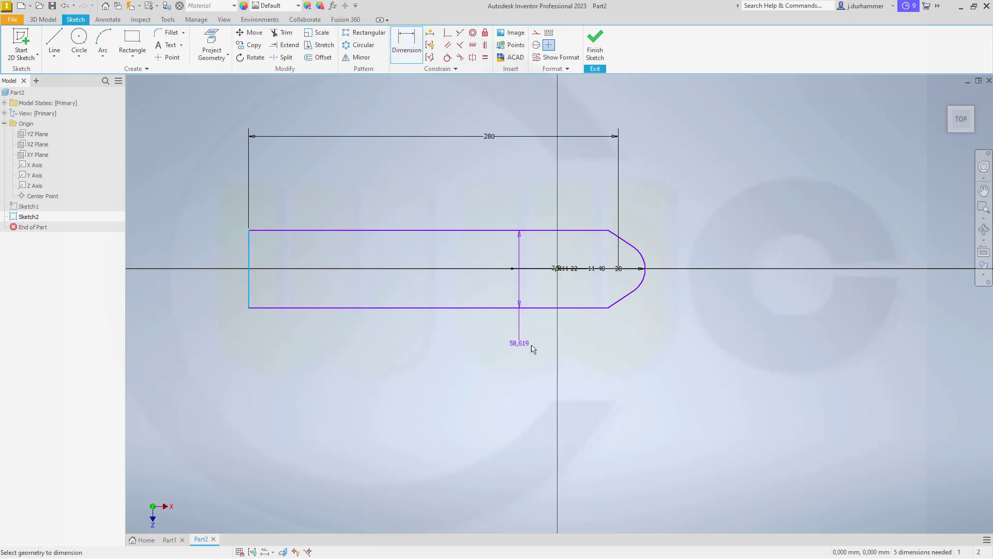
pyautogui.click(609, 309)
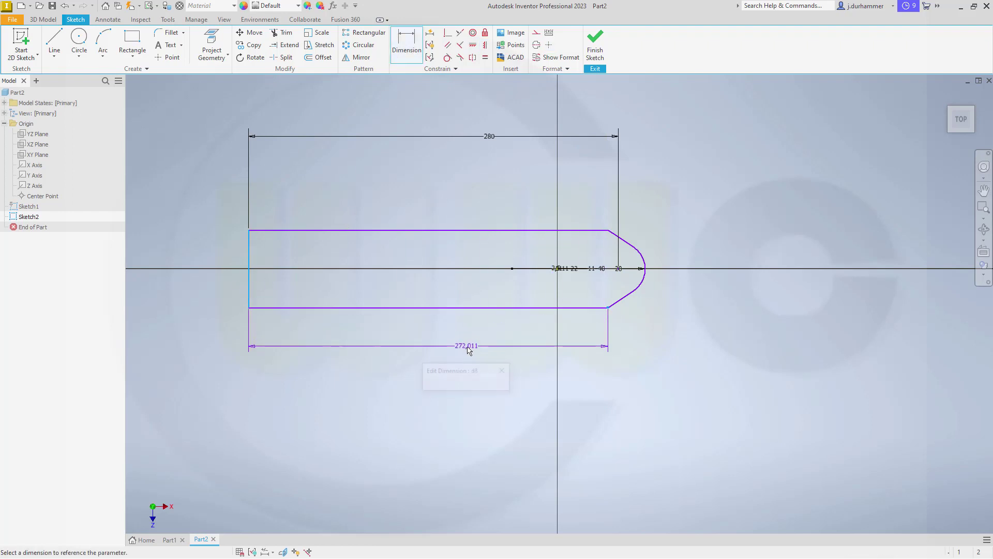
pyautogui.click(470, 347)
pyautogui.write('180')
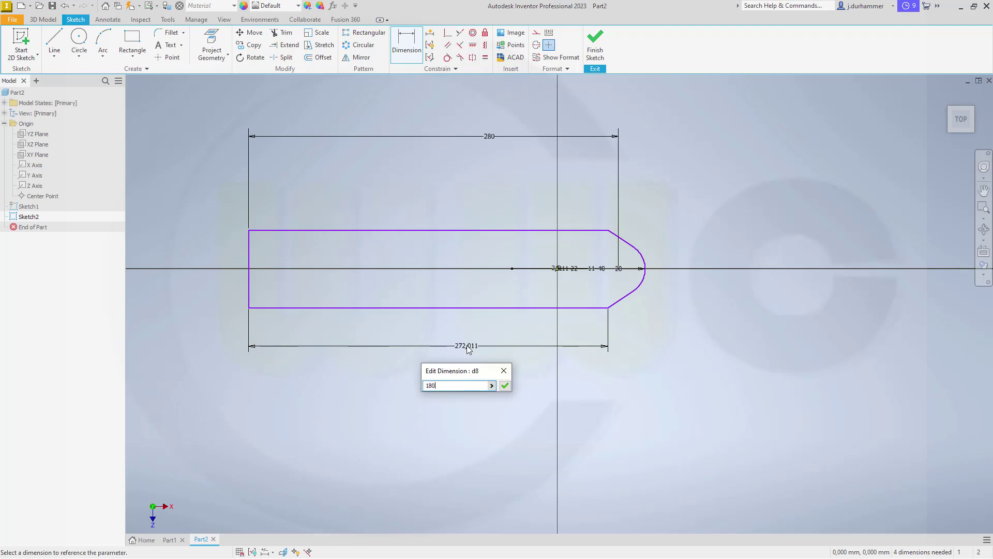
pyautogui.press('Return')
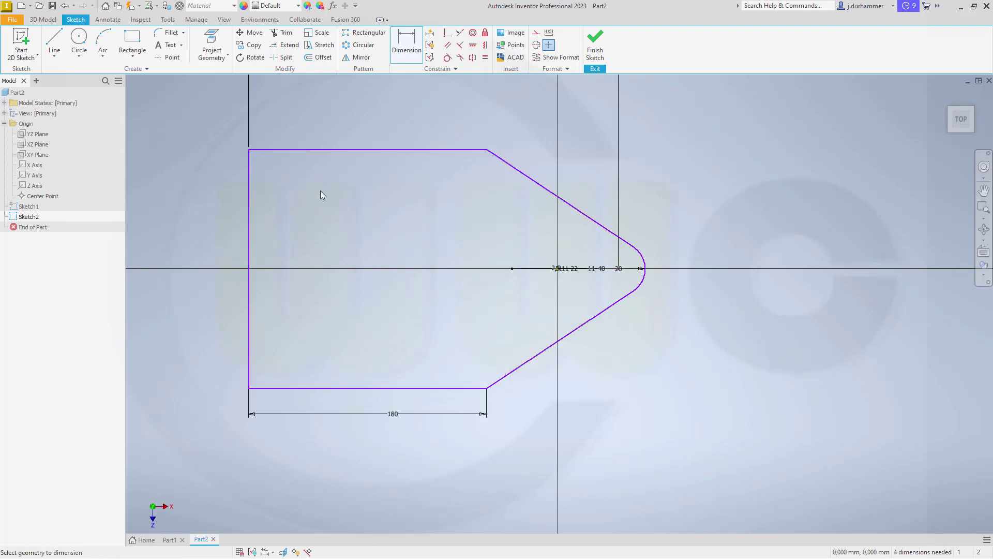
# - Dimension the outline's width between its upper and lower horizontal lines as 180 mm
pyautogui.click(306, 151)
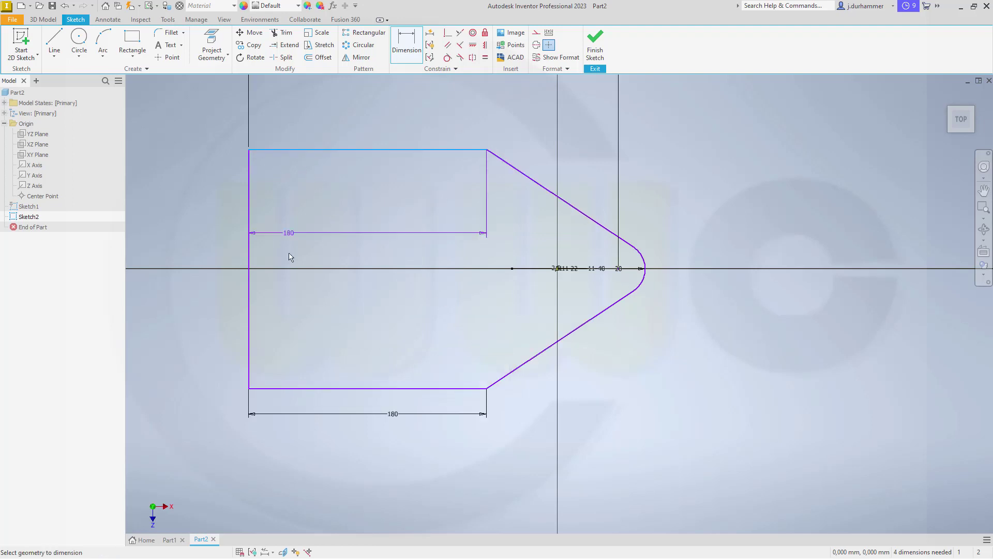
pyautogui.click(290, 389)
pyautogui.click(214, 257)
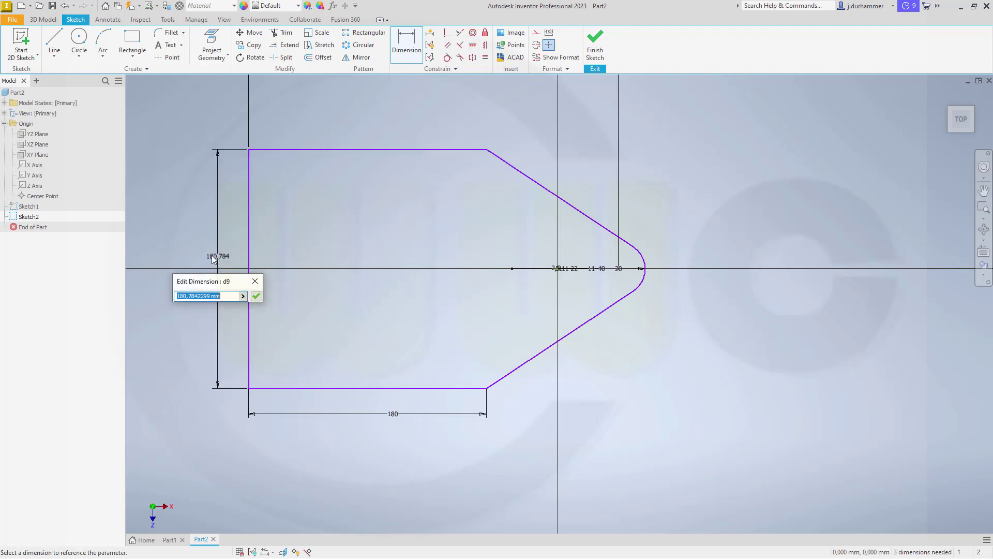
pyautogui.write('180')
pyautogui.press('Return')
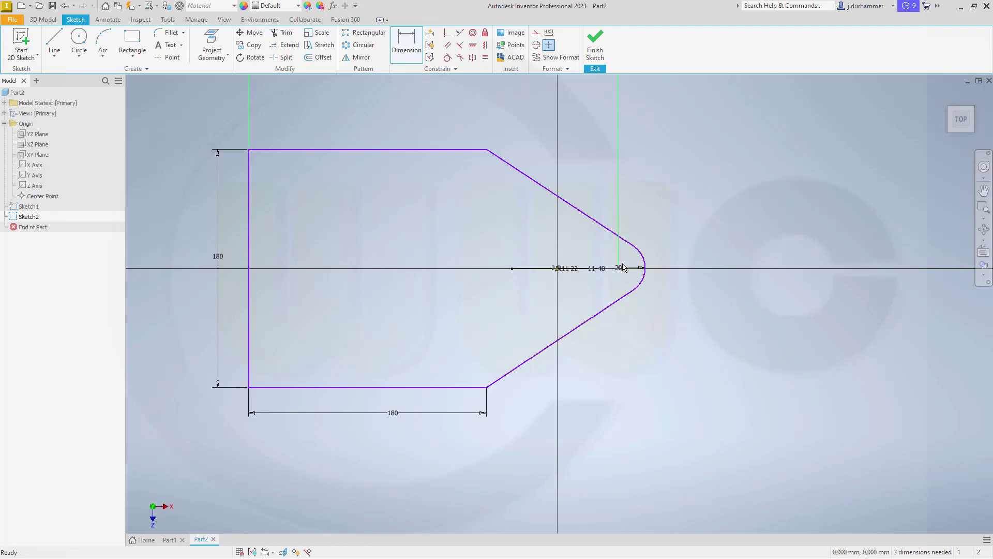
pyautogui.press('Escape')
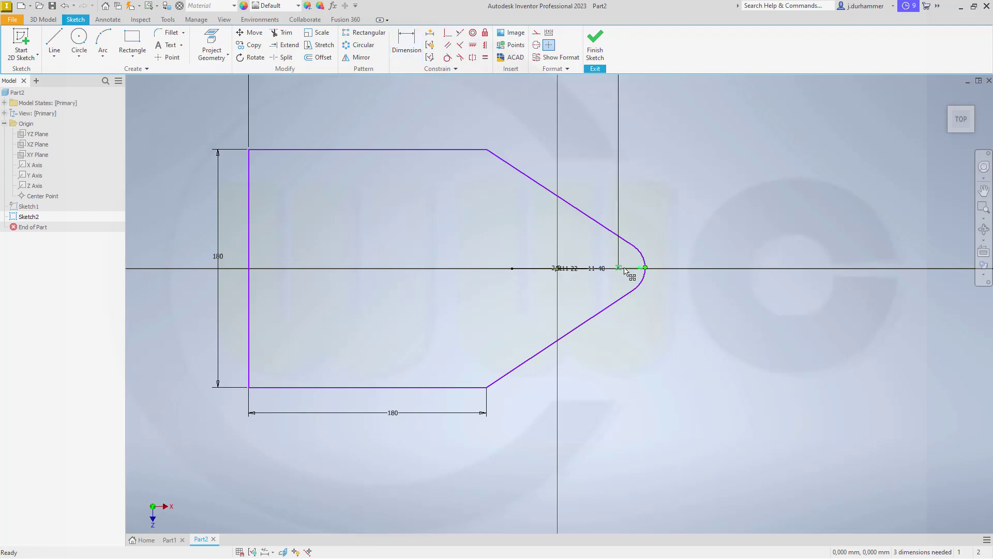
# - Set the radius of the outline's rounded tip to 50 mm
pyautogui.doubleClick(625, 270)
pyautogui.write('50')
pyautogui.press('Return')
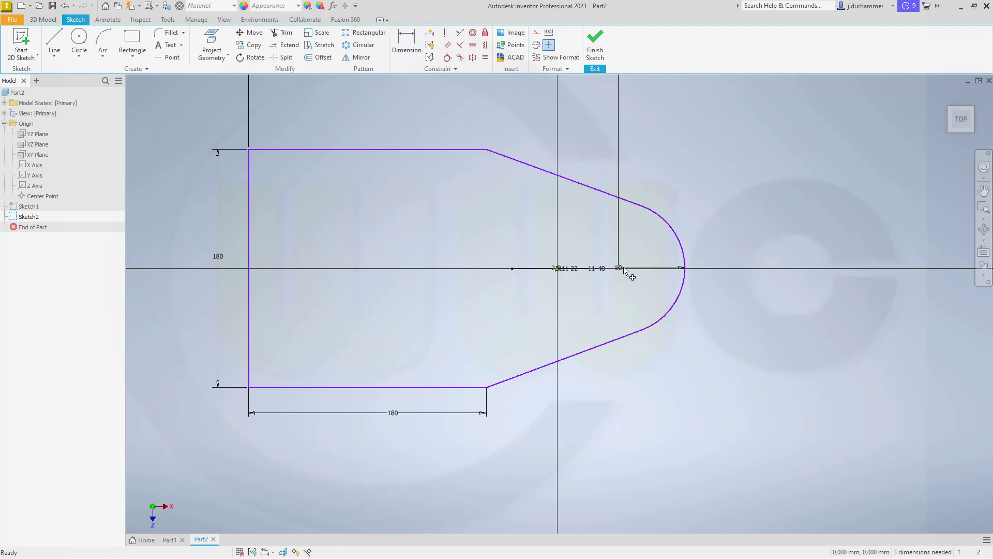
# - Make the midpoint of the outline's left vertical line coincident with the sketch origin
pyautogui.click(448, 33)
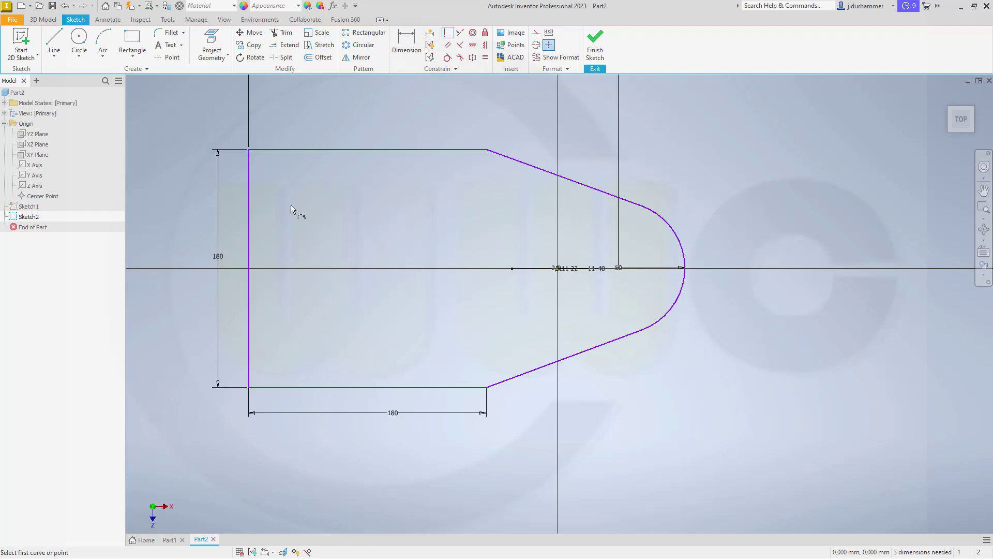
pyautogui.click(248, 268)
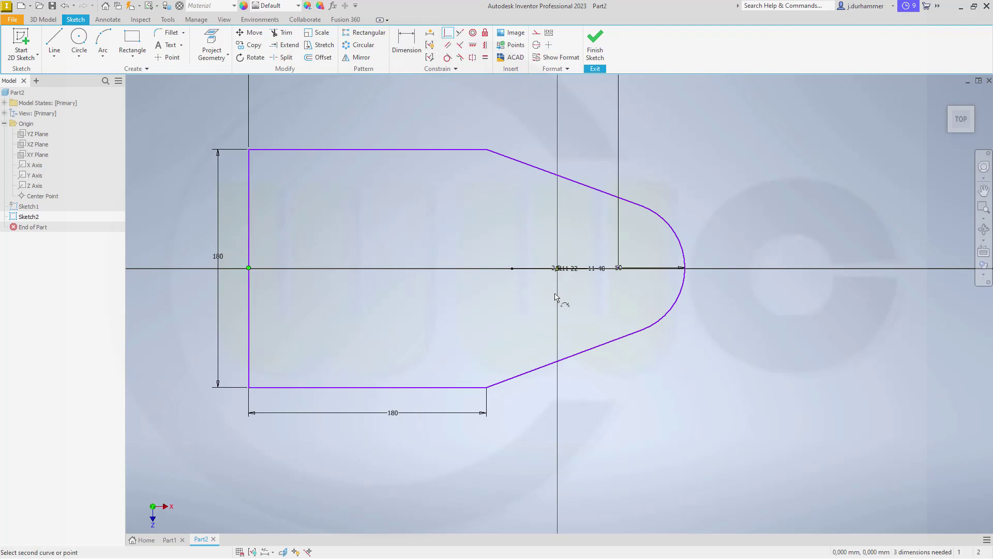
pyautogui.click(558, 271)
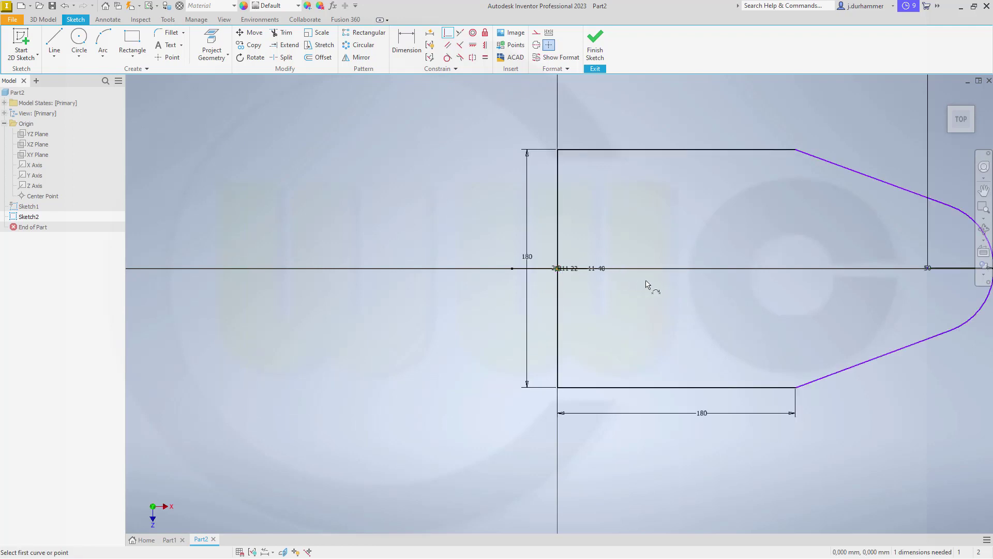
pyautogui.scroll(-3, 696, 279)
pyautogui.scroll(4, 809, 292)
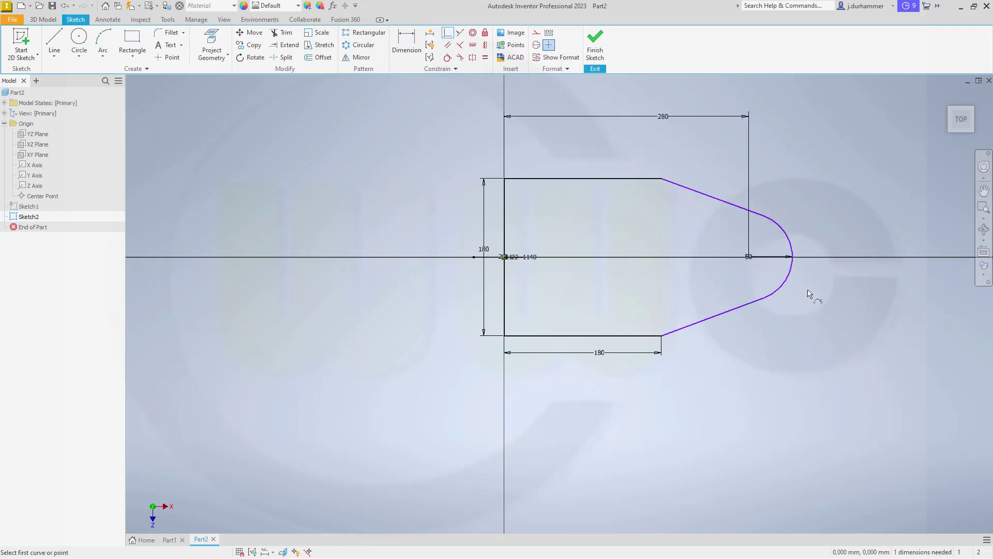
pyautogui.scroll(-2, 810, 294)
pyautogui.press('Escape')
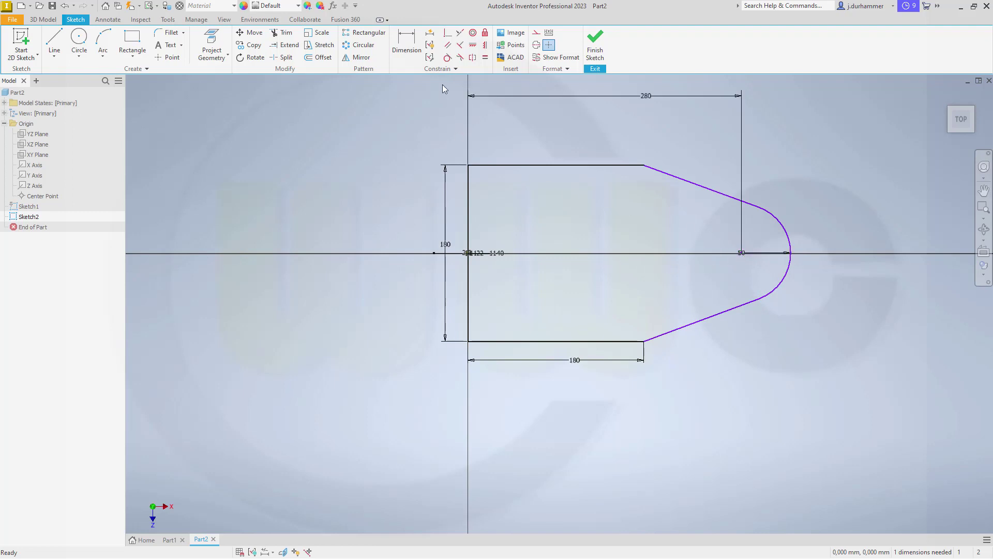
# - Constrain the tip arc's centre horizontally to the origin and finish the sketch
pyautogui.click(472, 45)
pyautogui.click(741, 253)
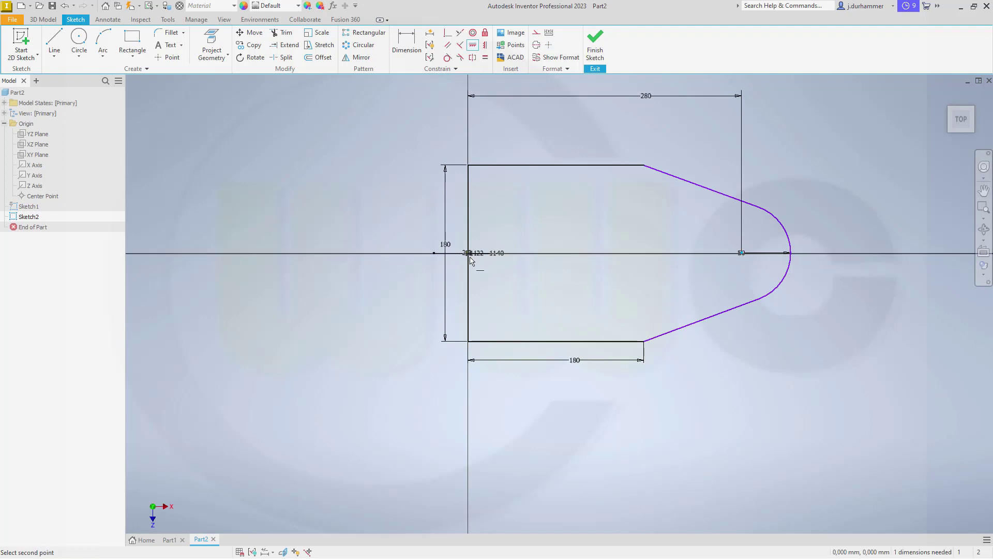
pyautogui.click(470, 253)
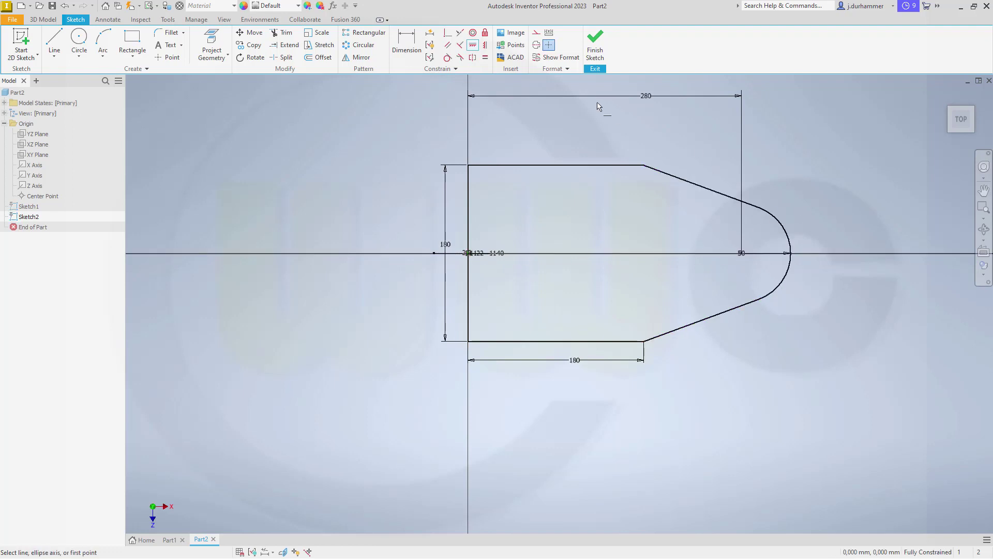
pyautogui.click(595, 46)
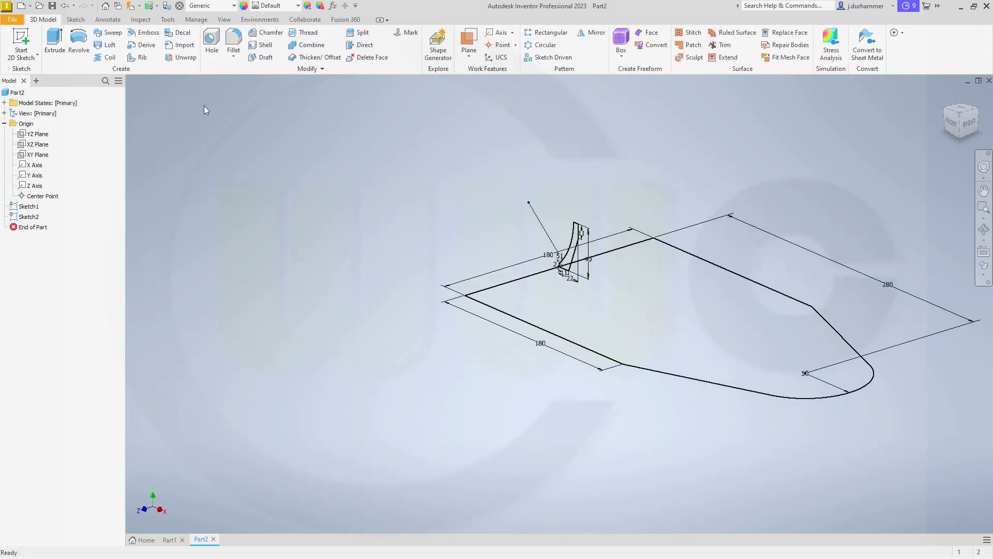
# - Sweep the curved edge profile along the complete plate outline as a new solid, with 0 deg taper and twist
pyautogui.click(109, 33)
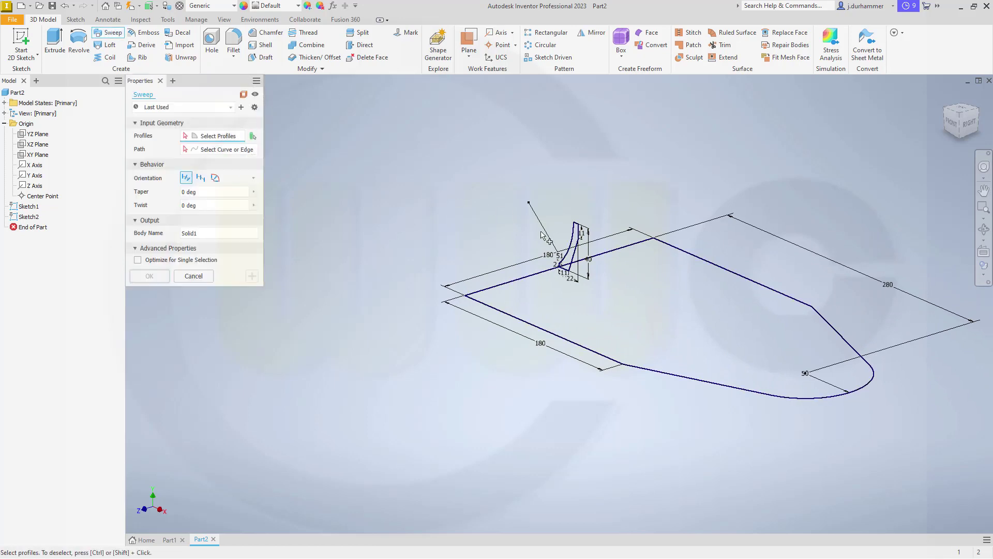
pyautogui.click(571, 247)
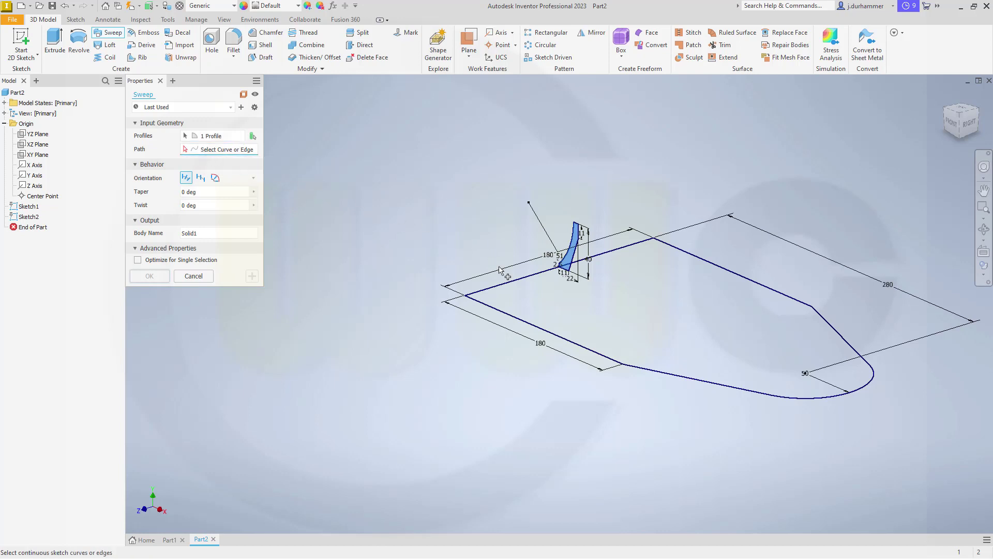
pyautogui.click(490, 305)
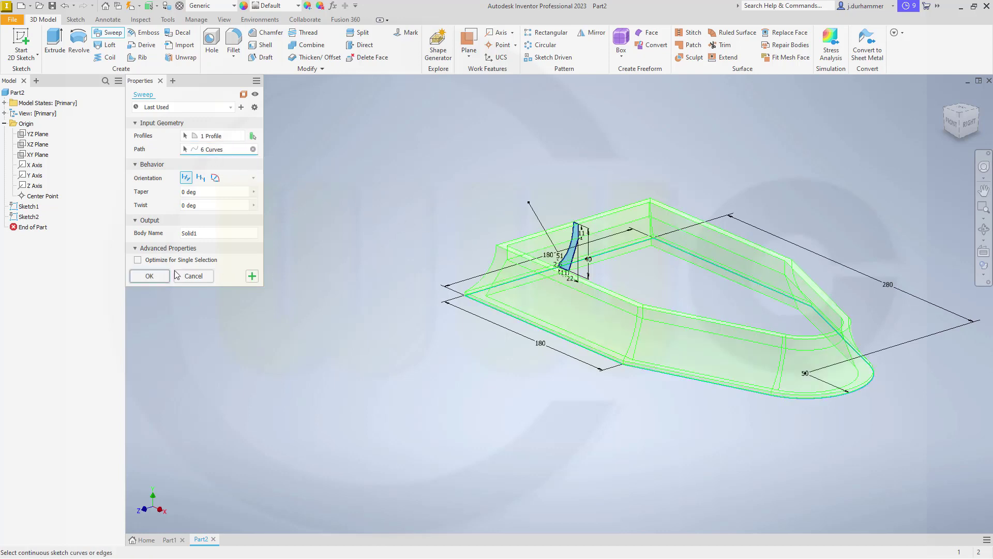
pyautogui.click(149, 276)
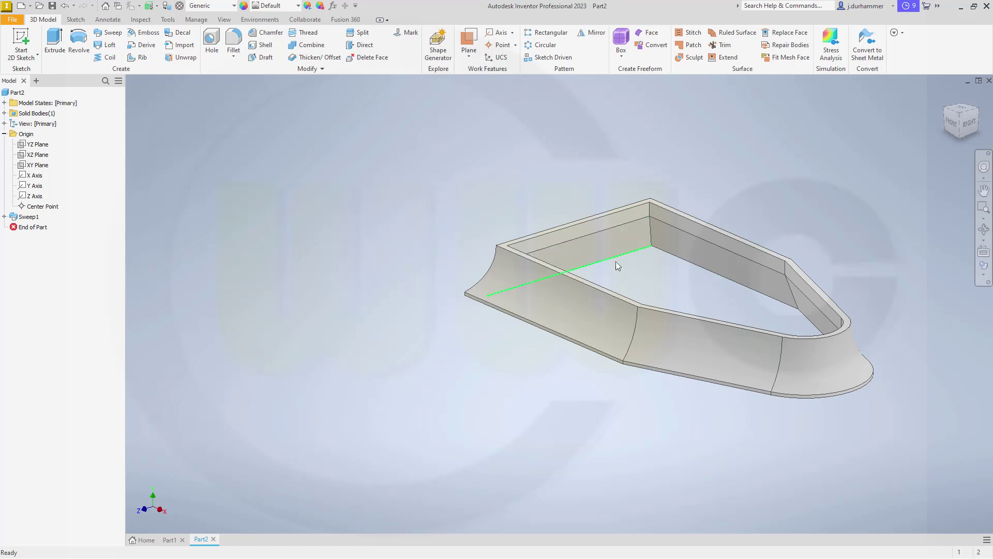
pyautogui.moveTo(616, 262); pyautogui.dragTo(582, 263, button='middle')
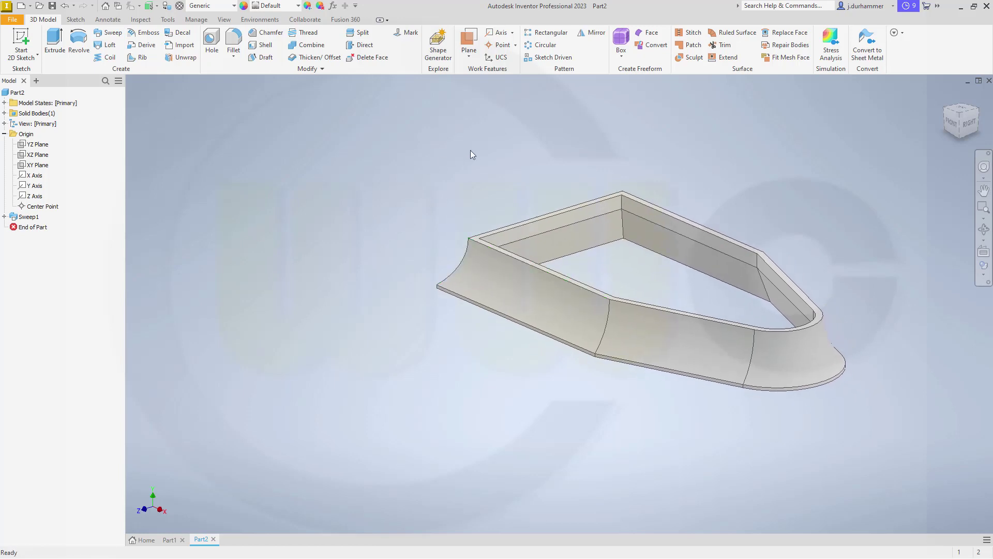
# - Create a work plane offset upward from the XZ plane at about the height of the swept frame's upper rim
pyautogui.click(46, 159)
pyautogui.click(469, 41)
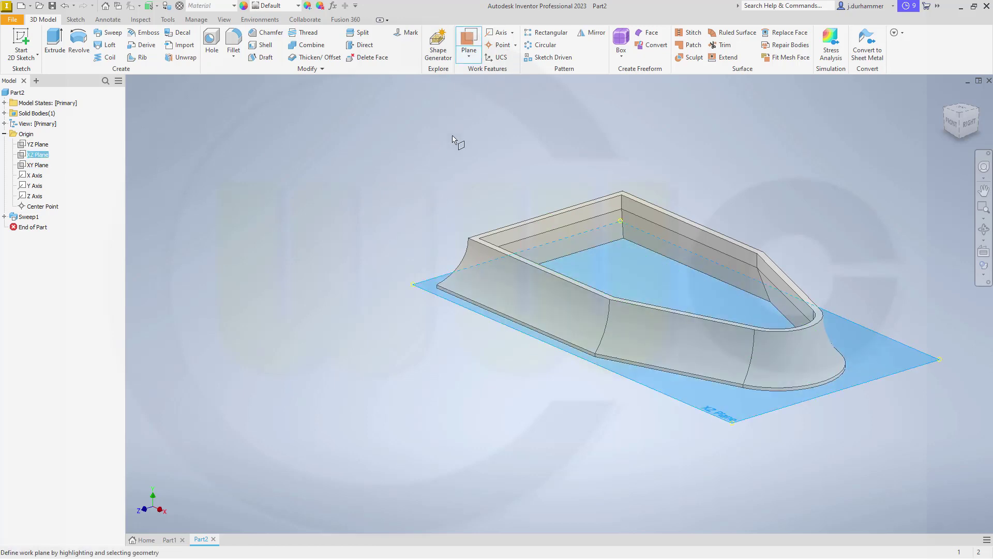
pyautogui.moveTo(428, 235); pyautogui.dragTo(439, 188)
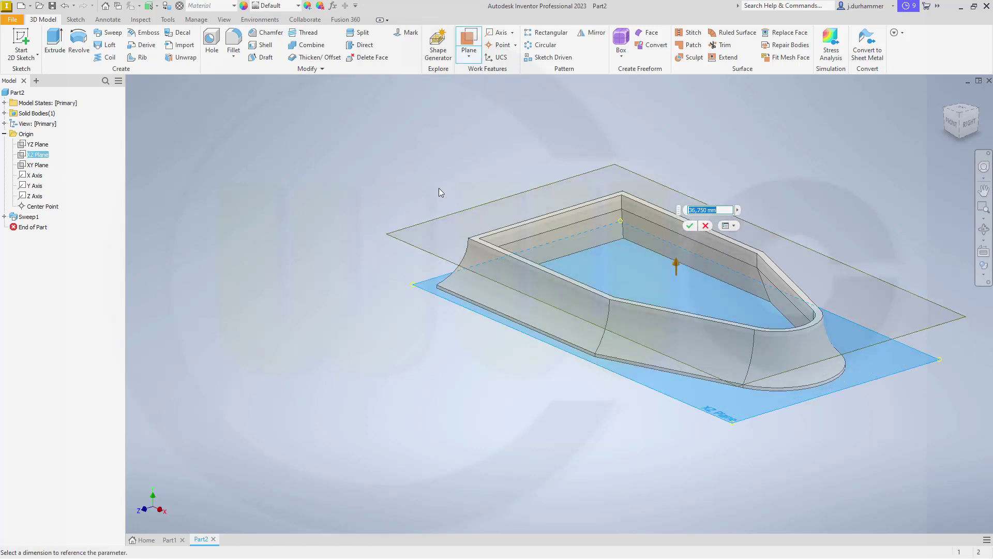
pyautogui.press('Return')
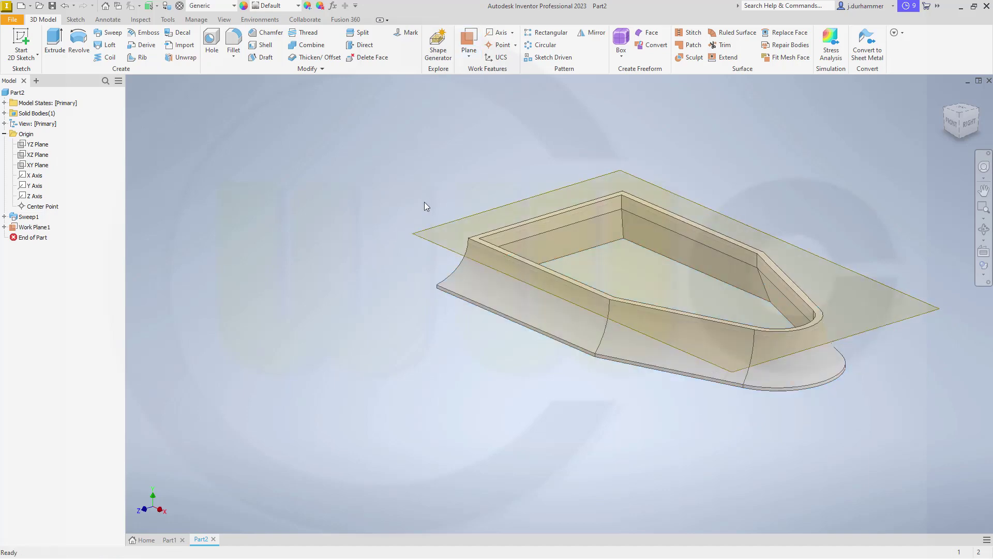
pyautogui.moveTo(469, 343)
pyautogui.keyDown('shift'); pyautogui.mouseDown(button='middle')
pyautogui.moveTo(517, 341)
pyautogui.moveTo(548, 386)
pyautogui.moveTo(514, 377)
pyautogui.moveTo(511, 402)
pyautogui.mouseUp(button='middle'); pyautogui.keyUp('shift')
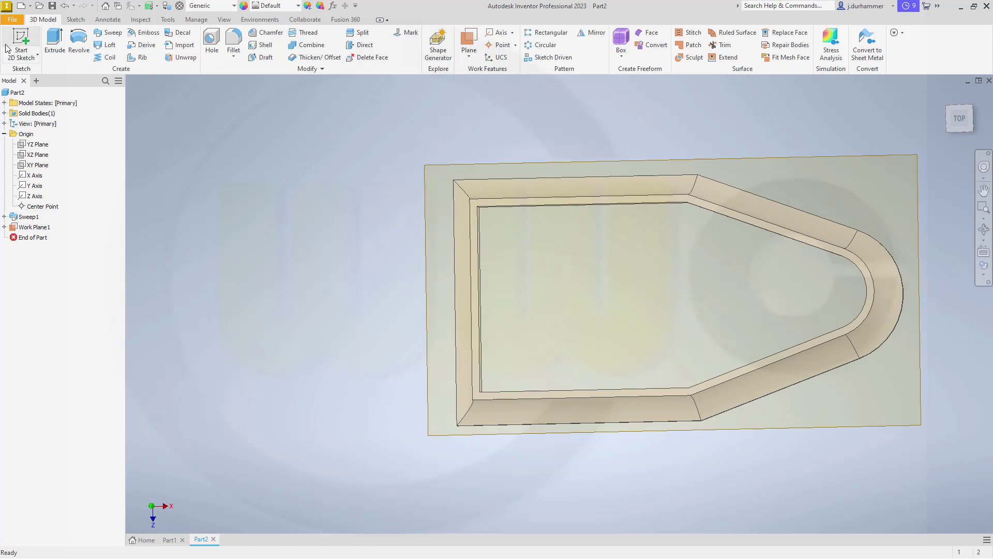
# - Start a sketch on the offset work plane and draw a 90 mm horizontal line from the origin into the frame
pyautogui.click(21, 38)
pyautogui.click(429, 286)
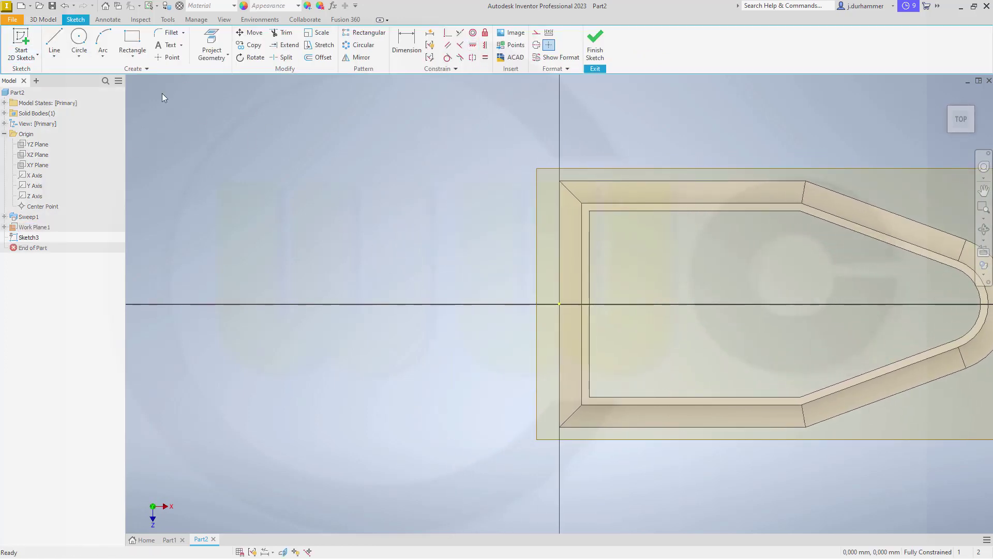
pyautogui.click(53, 41)
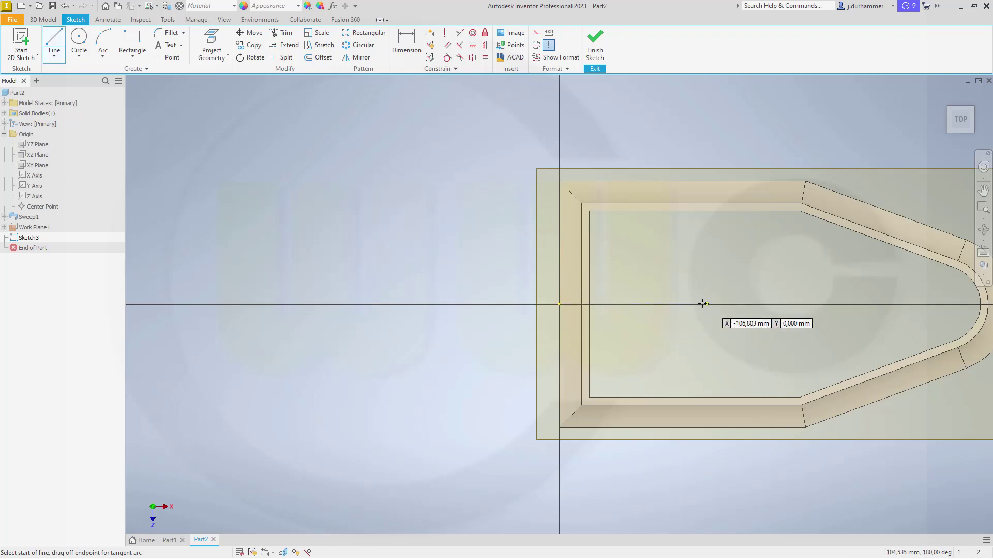
pyautogui.click(560, 304)
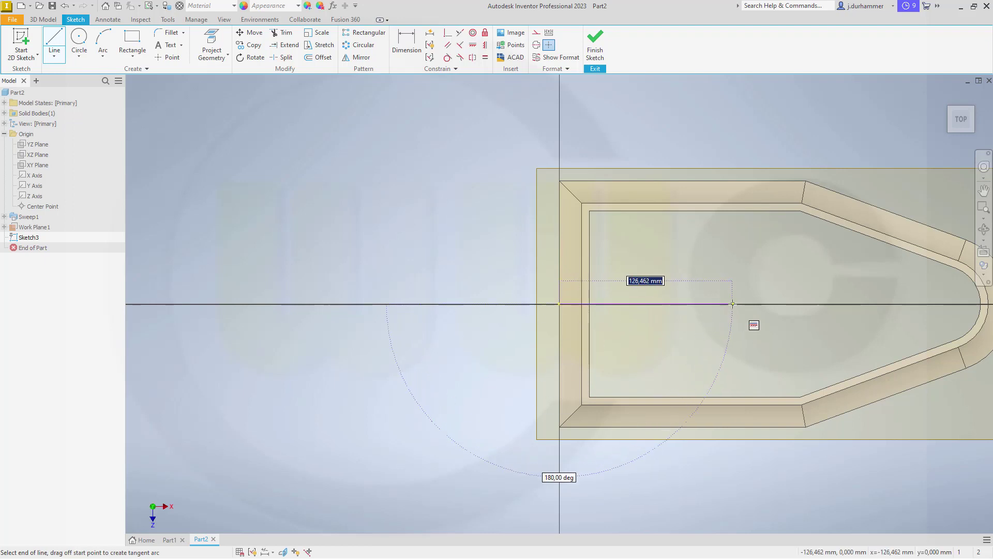
pyautogui.write('90')
pyautogui.press('Return')
pyautogui.press('Escape')
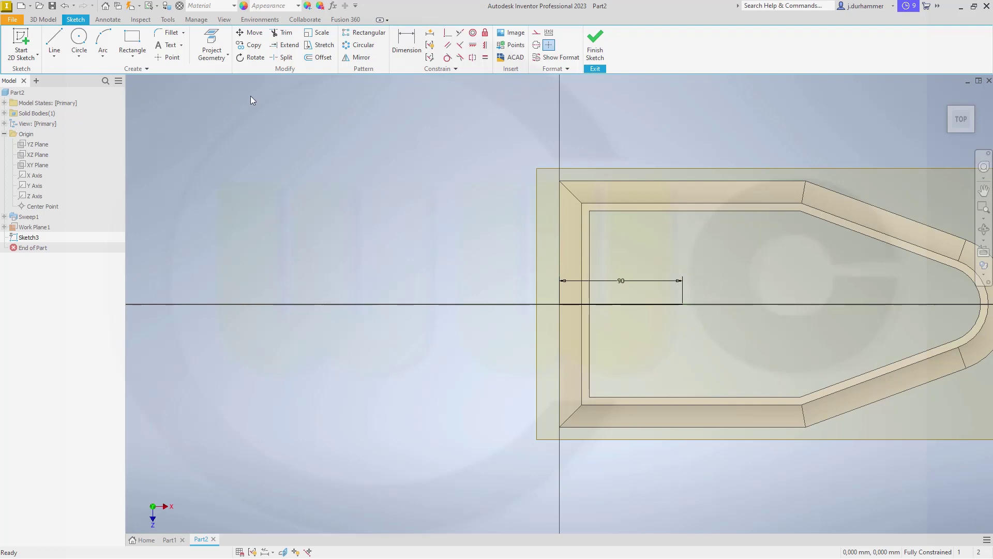
# - Place sketch points at the line's free end and farther toward the rounded tip, spaced 67,5 mm apart horizontally
pyautogui.click(170, 57)
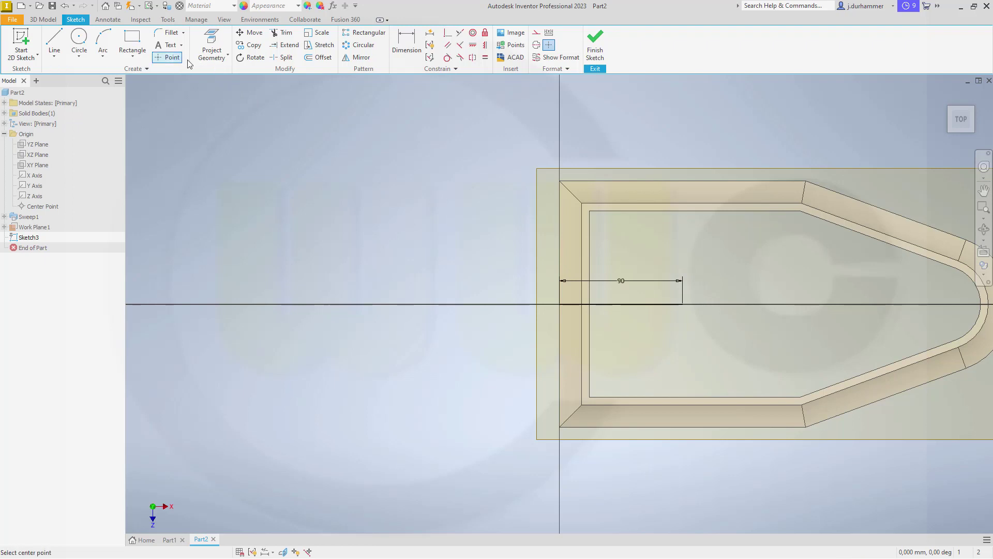
pyautogui.click(683, 304)
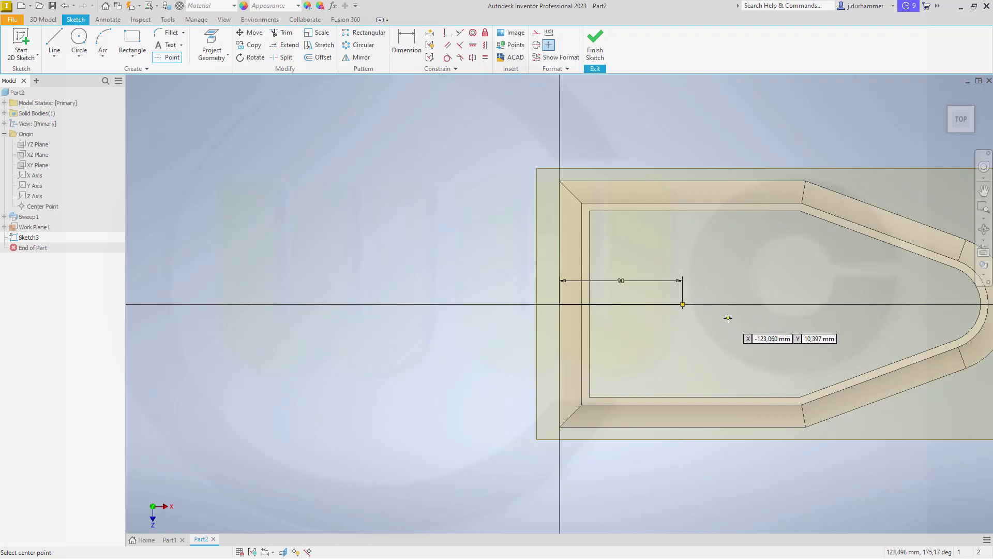
pyautogui.click(780, 290)
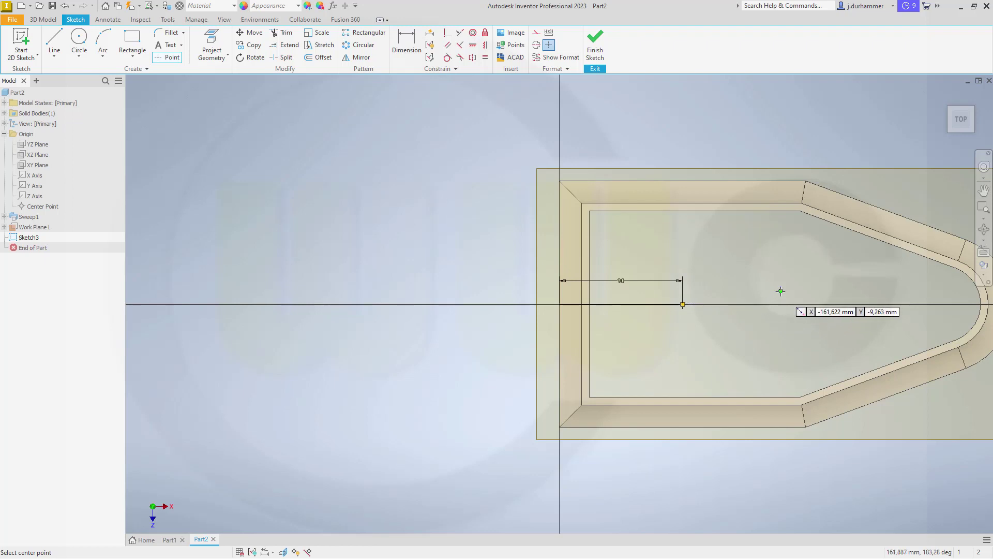
pyautogui.click(407, 41)
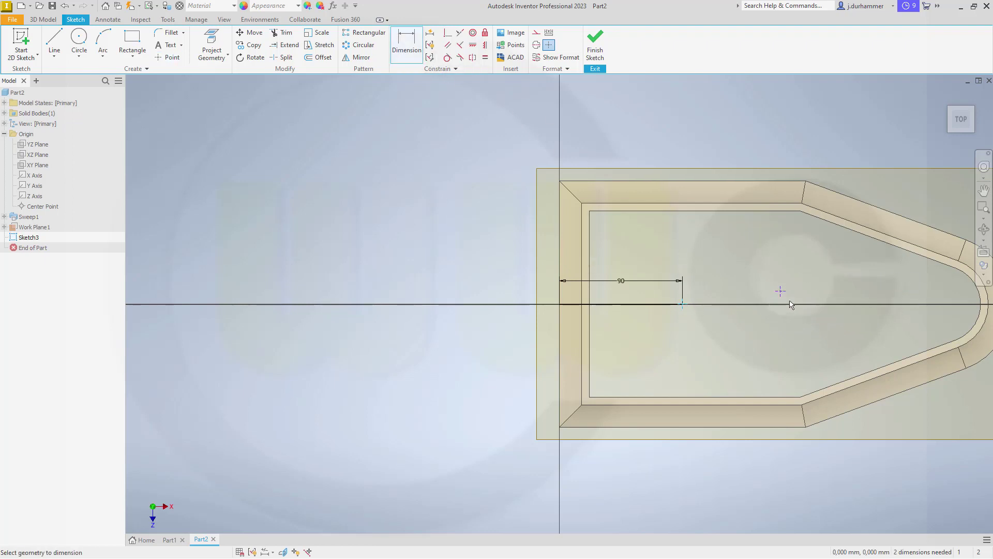
pyautogui.click(780, 291)
pyautogui.click(747, 334)
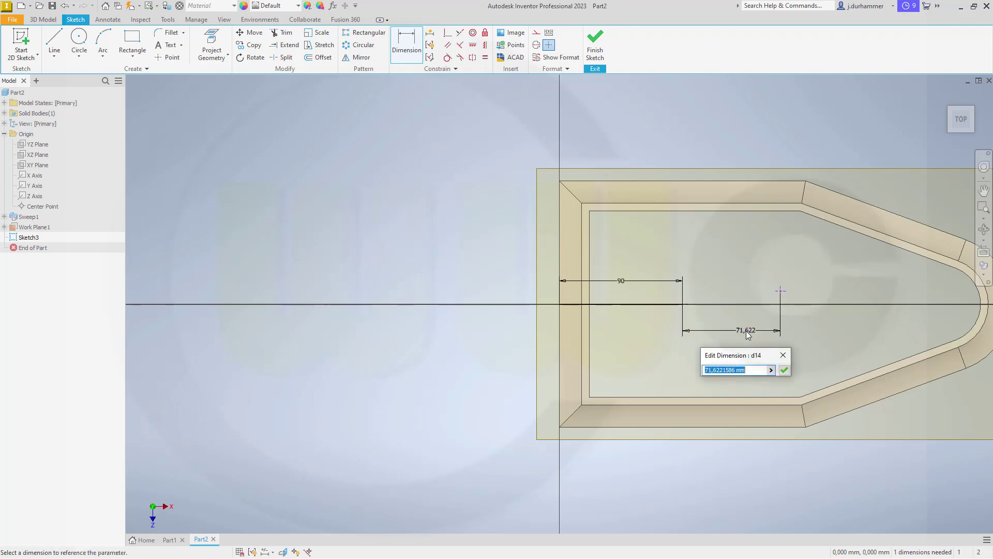
pyautogui.write('67,5')
pyautogui.press('Return')
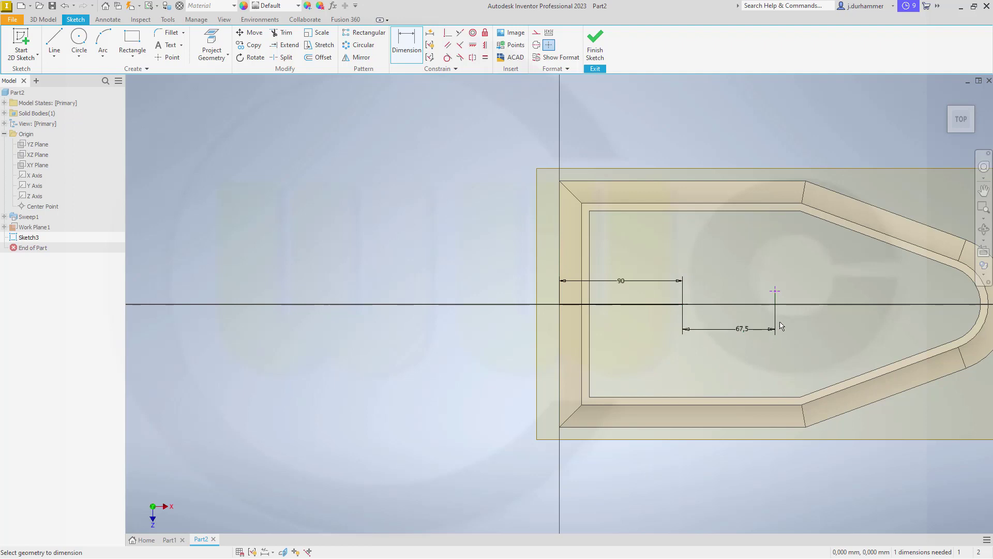
# - Constrain the second sketch point horizontally to the line's end point and finish the sketch
pyautogui.click(472, 45)
pyautogui.click(683, 305)
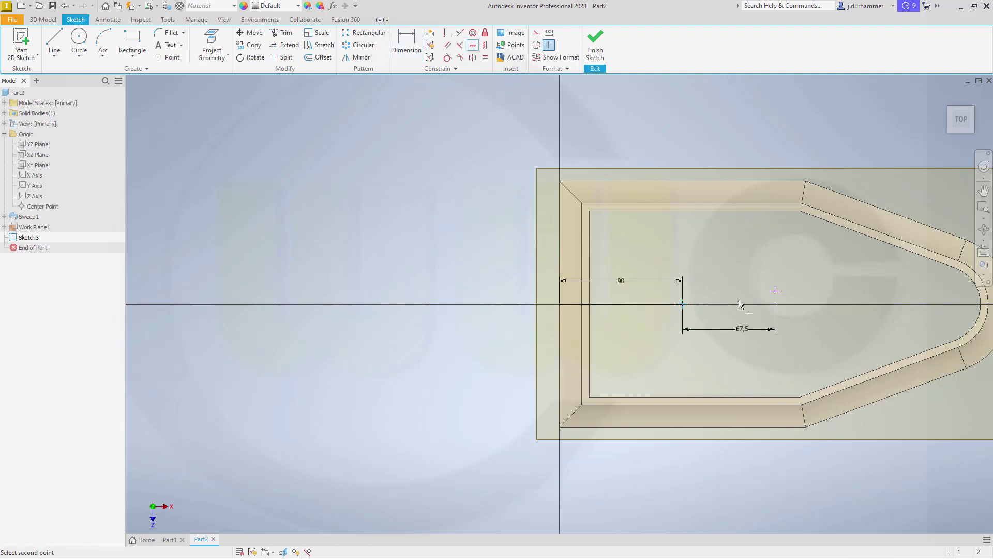
pyautogui.click(775, 295)
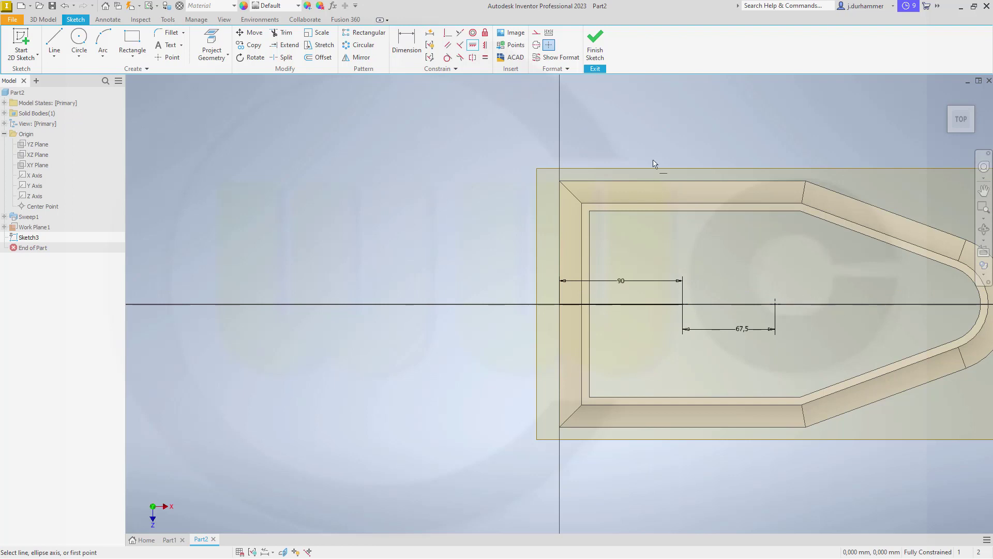
pyautogui.click(595, 46)
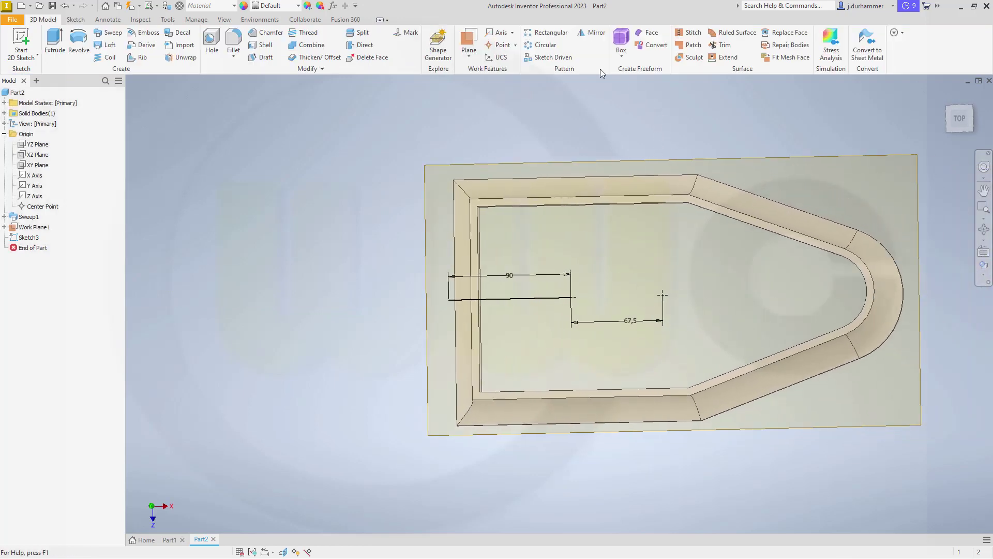
# - Create work points on the line's end point and on the sketch point nearer the rounded tip
pyautogui.click(499, 45)
pyautogui.click(572, 298)
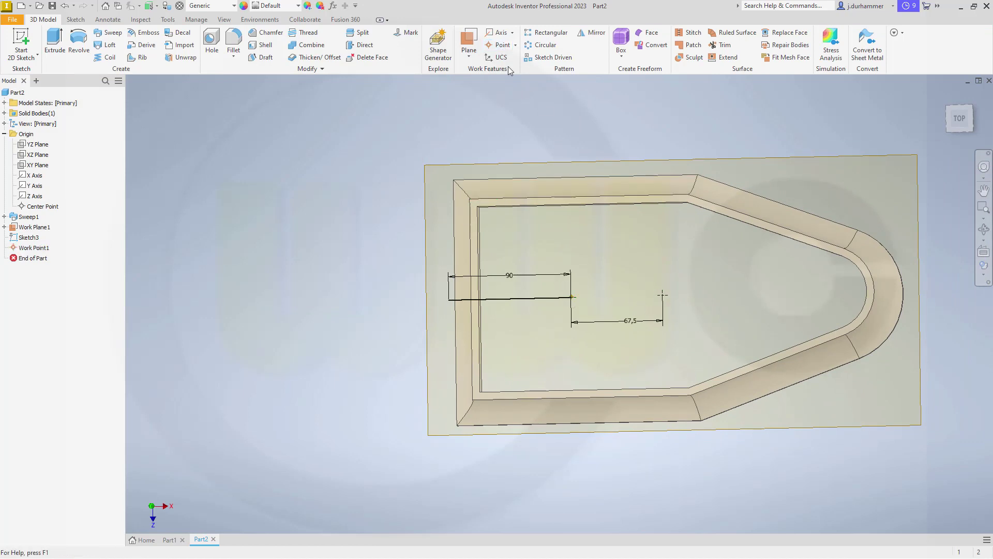
pyautogui.click(499, 45)
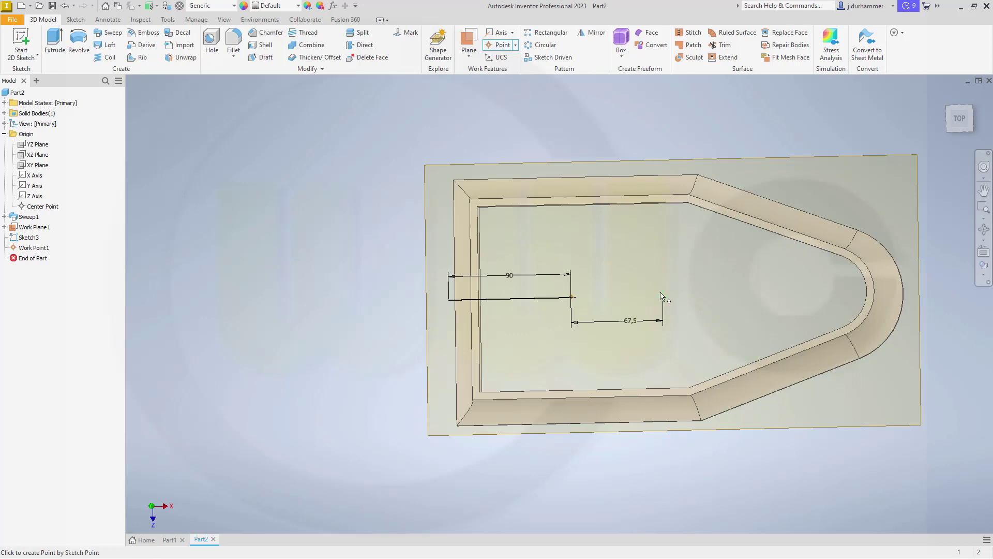
pyautogui.click(663, 296)
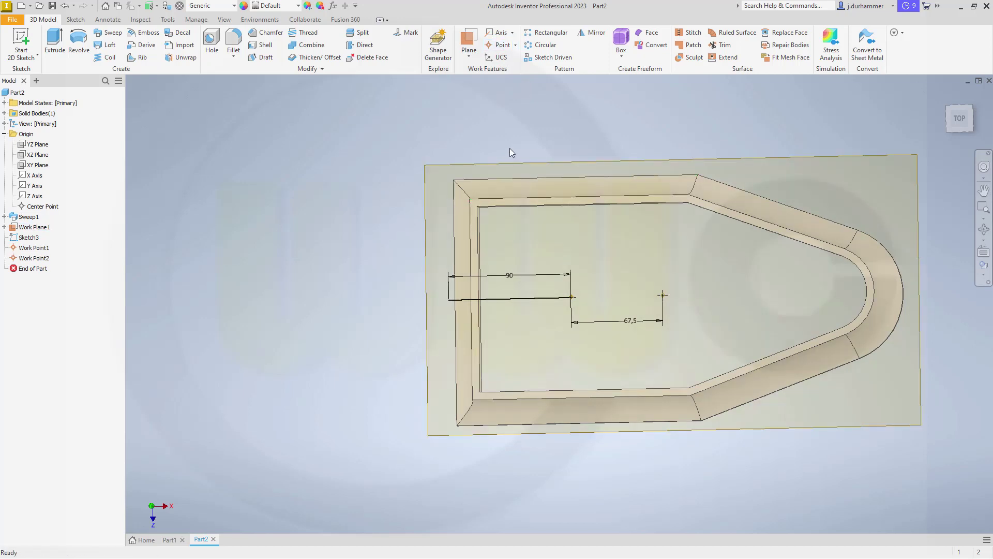
# - Fill the rear half of the frame with an 11 mm rib parallel to the sketch plane, using the 90 mm line as profile
pyautogui.press('F5')
pyautogui.moveTo(406, 182); pyautogui.dragTo(454, 206, button='middle')
pyautogui.keyDown('shift'); pyautogui.moveTo(599, 302); pyautogui.dragTo(645, 266, button='middle'); pyautogui.keyUp('shift')
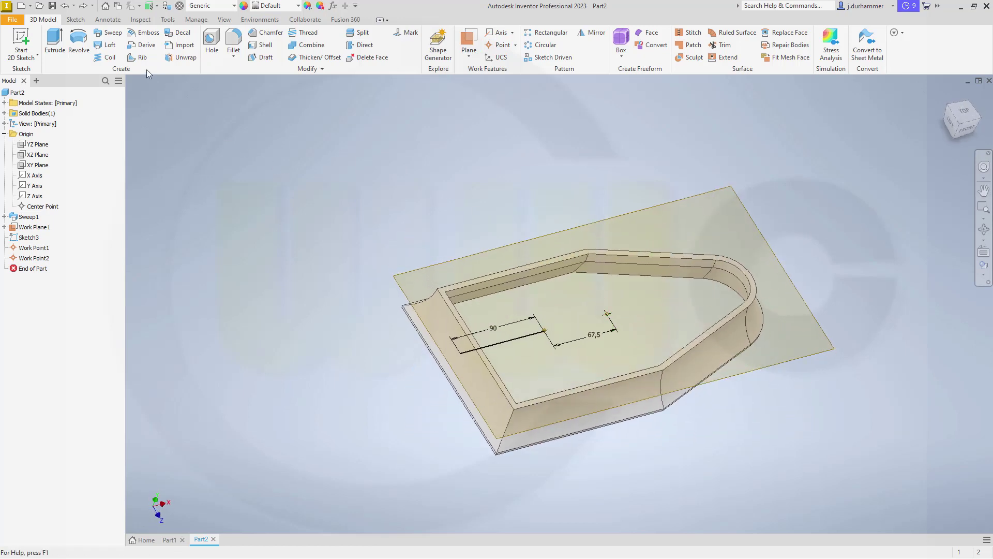
pyautogui.click(141, 58)
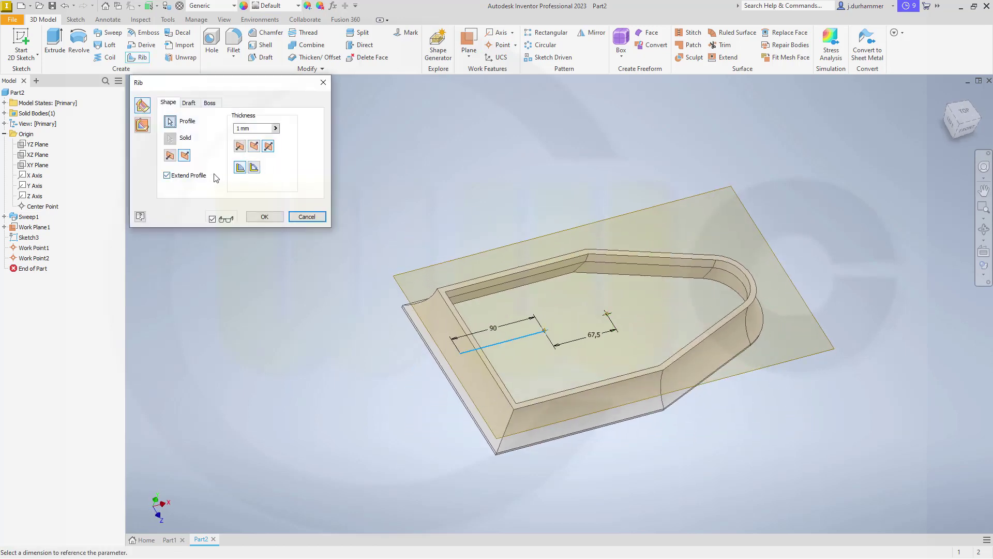
pyautogui.click(142, 126)
pyautogui.moveTo(253, 129); pyautogui.dragTo(205, 123)
pyautogui.click(142, 124)
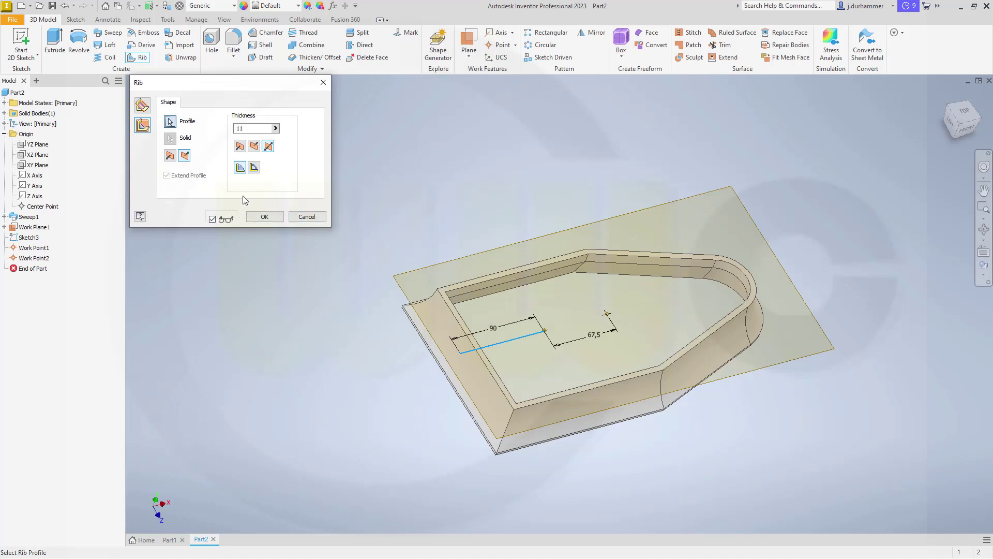
pyautogui.click(254, 147)
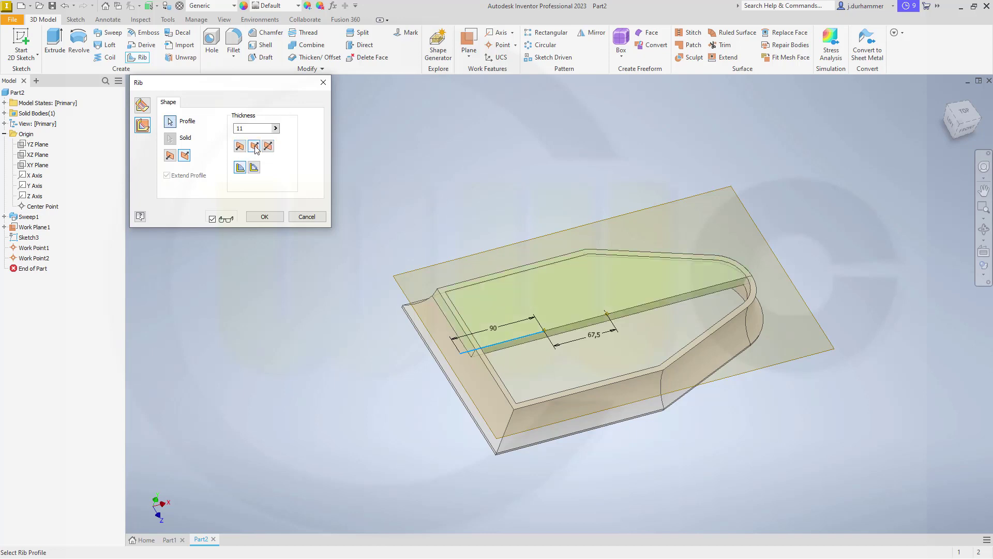
pyautogui.click(262, 218)
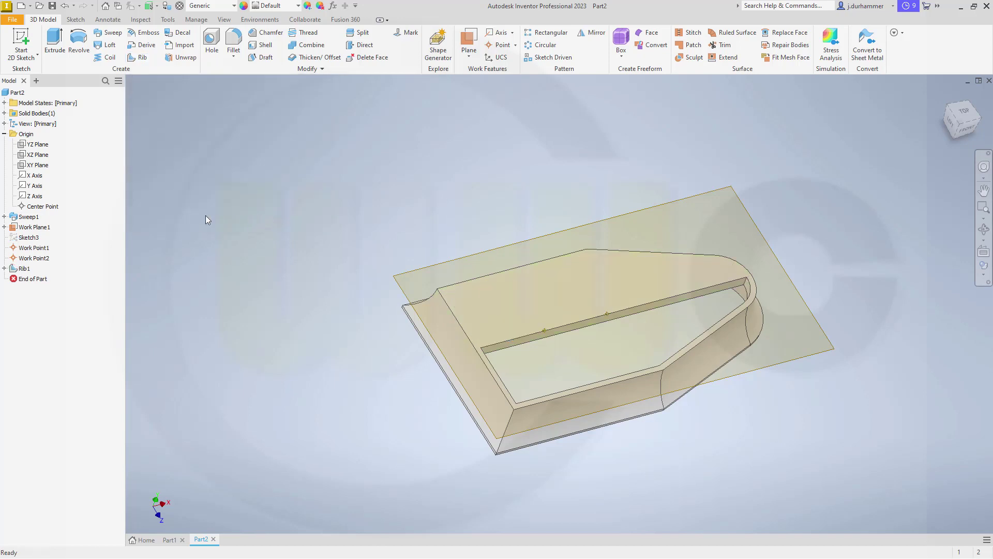
# - Turn on the visibility of the sketch used by the first rib
pyautogui.click(4, 268)
pyautogui.rightClick(38, 281)
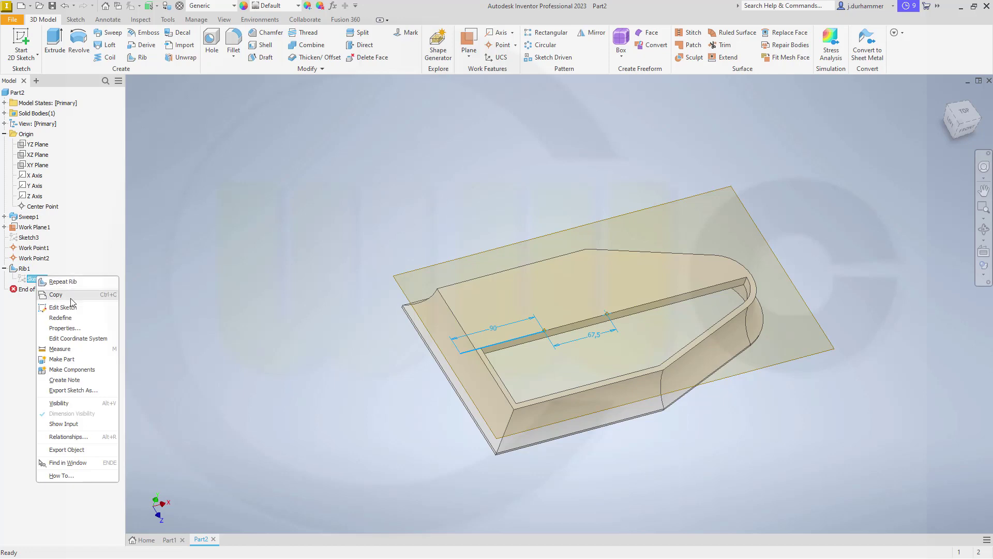
pyautogui.click(59, 403)
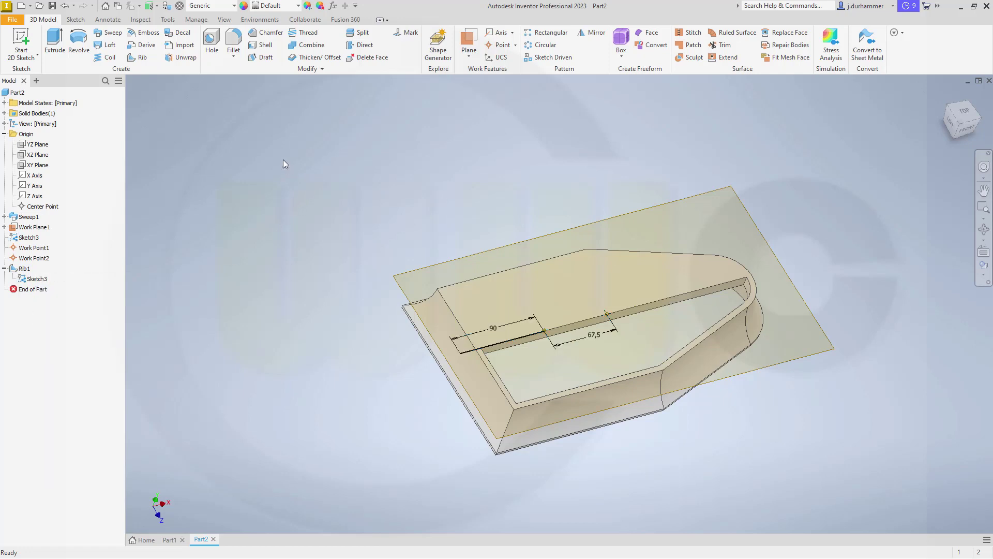
# - Fill the front half of the frame with an 11 mm rib parallel to the sketch plane, reusing the line with the direction flipped
pyautogui.click(138, 57)
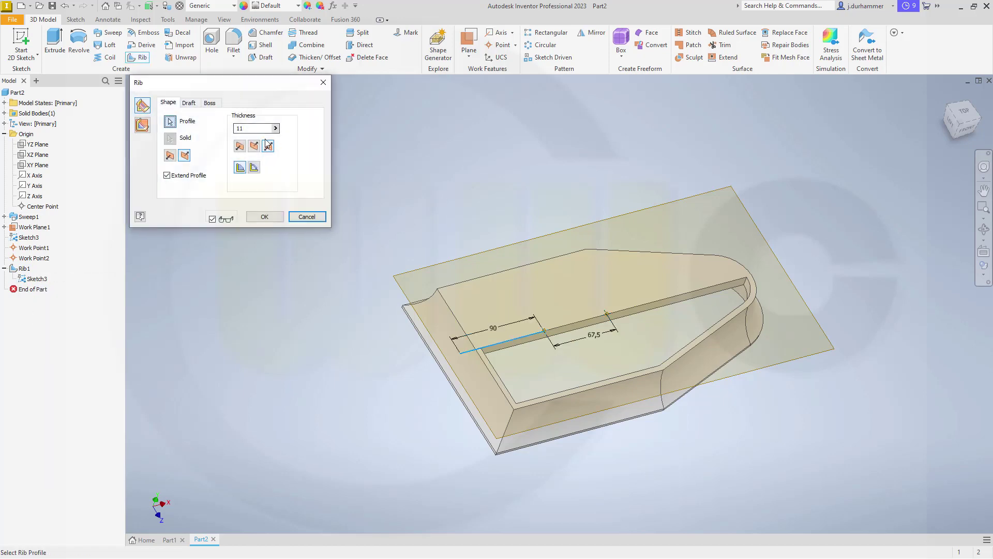
pyautogui.click(242, 129)
pyautogui.click(147, 125)
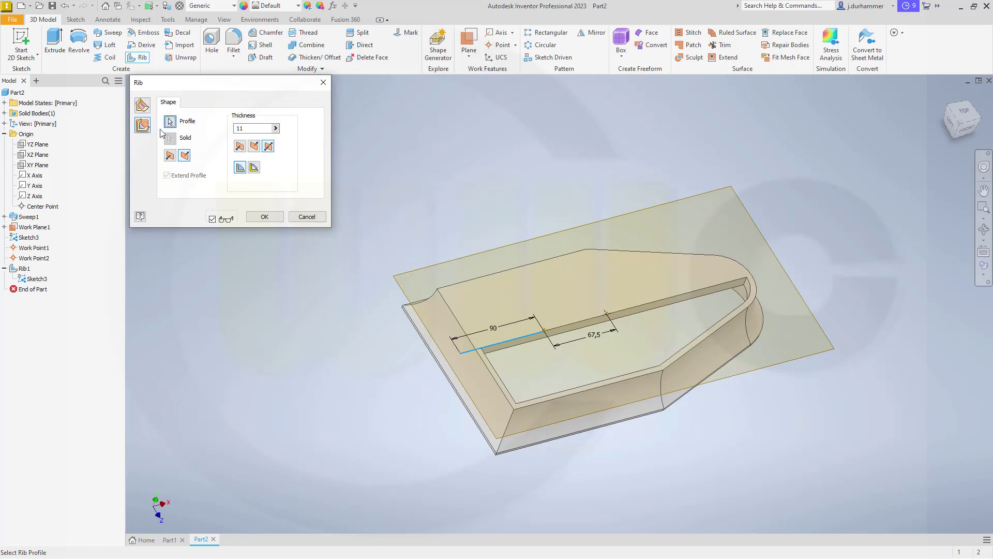
pyautogui.click(254, 147)
pyautogui.click(172, 157)
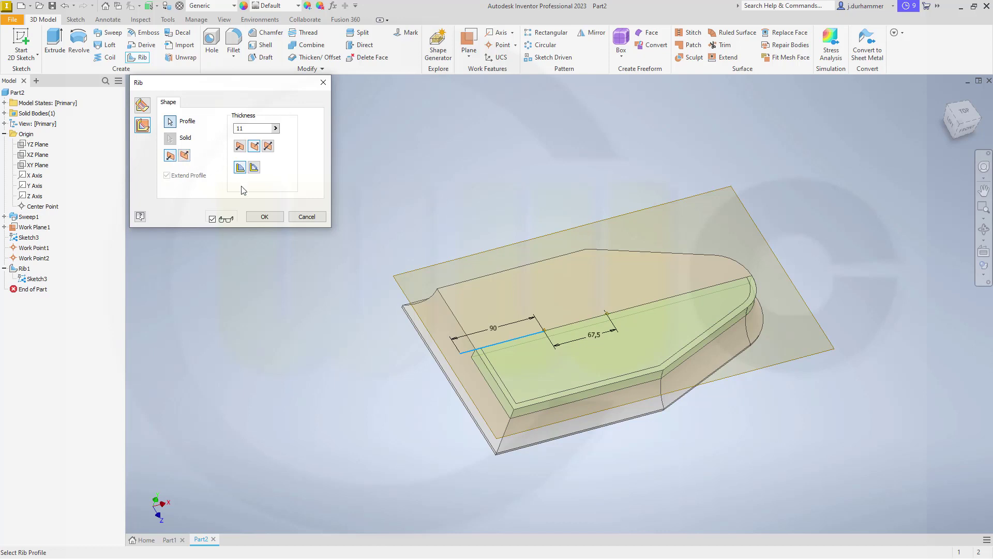
pyautogui.click(264, 218)
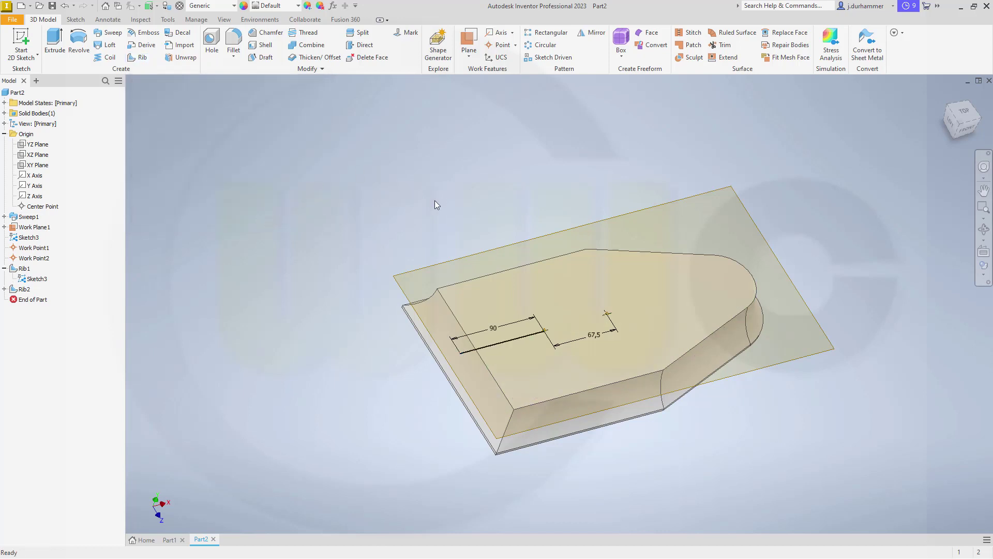
# - Start a variable helical curve in a 3D sketch, with its upward axis starting at the first work point and the second work point defining its diameter
pyautogui.moveTo(518, 212)
pyautogui.keyDown('shift'); pyautogui.mouseDown(button='middle')
pyautogui.moveTo(523, 158)
pyautogui.moveTo(539, 201)
pyautogui.moveTo(505, 197)
pyautogui.moveTo(518, 226)
pyautogui.moveTo(512, 188)
pyautogui.moveTo(514, 224)
pyautogui.moveTo(505, 195)
pyautogui.mouseUp(button='middle'); pyautogui.keyUp('shift')
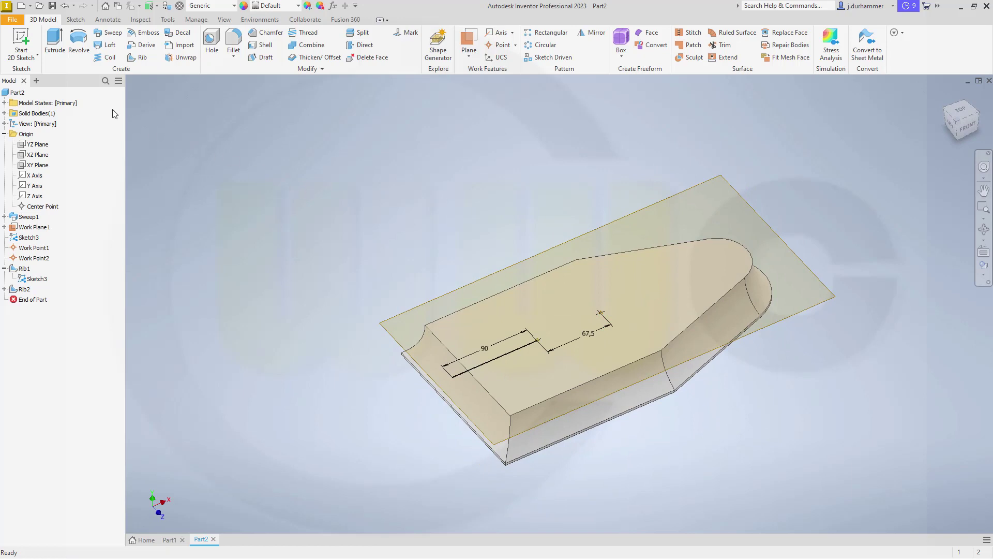
pyautogui.click(38, 57)
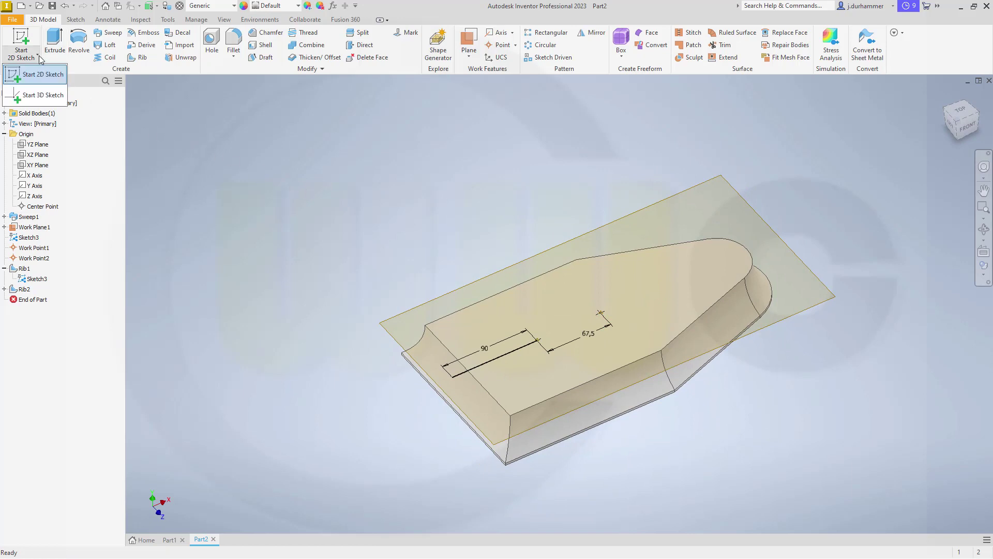
pyautogui.click(28, 93)
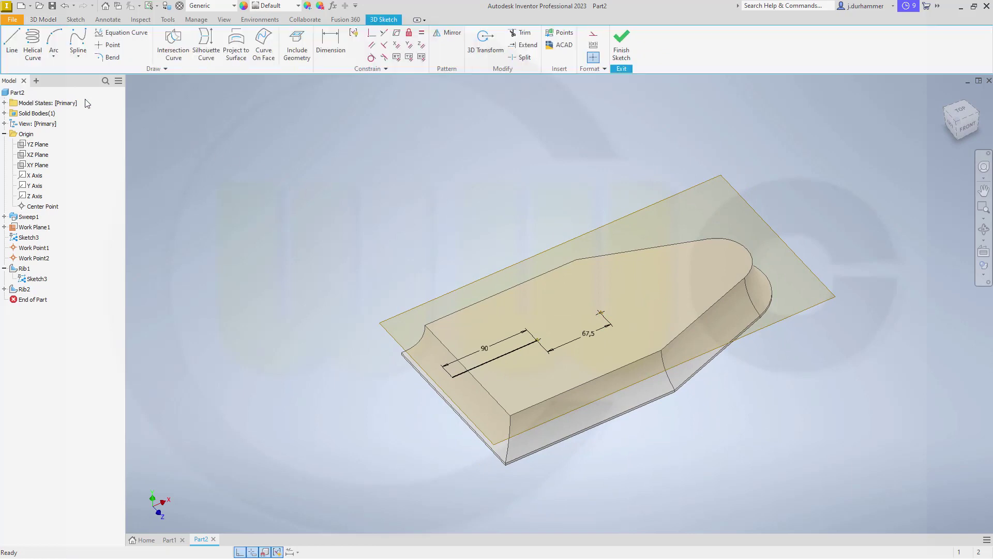
pyautogui.click(33, 44)
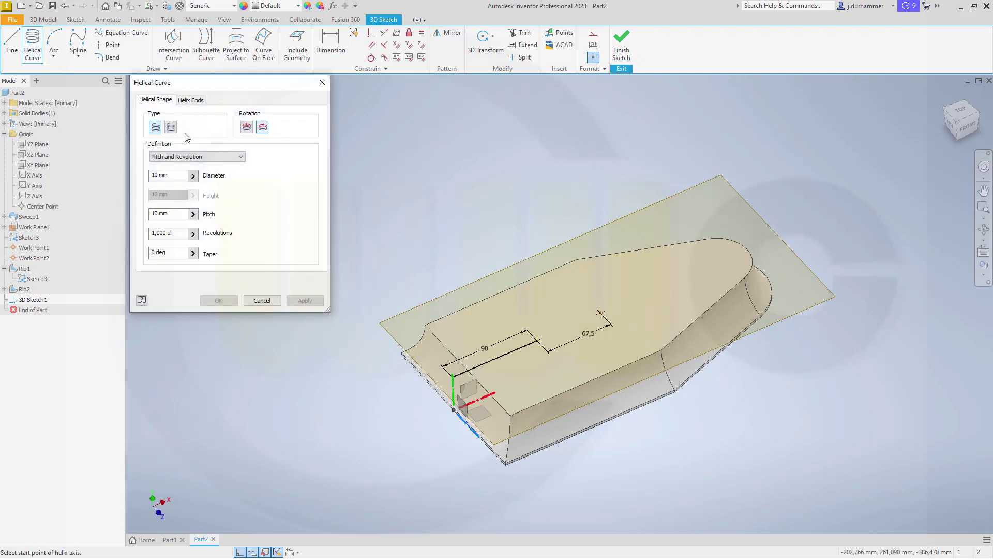
pyautogui.click(171, 128)
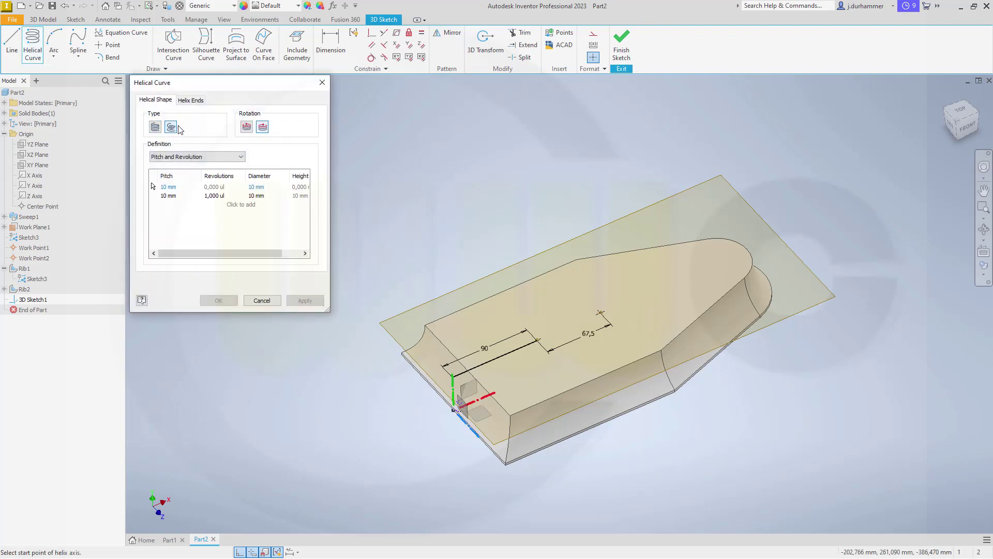
pyautogui.click(539, 340)
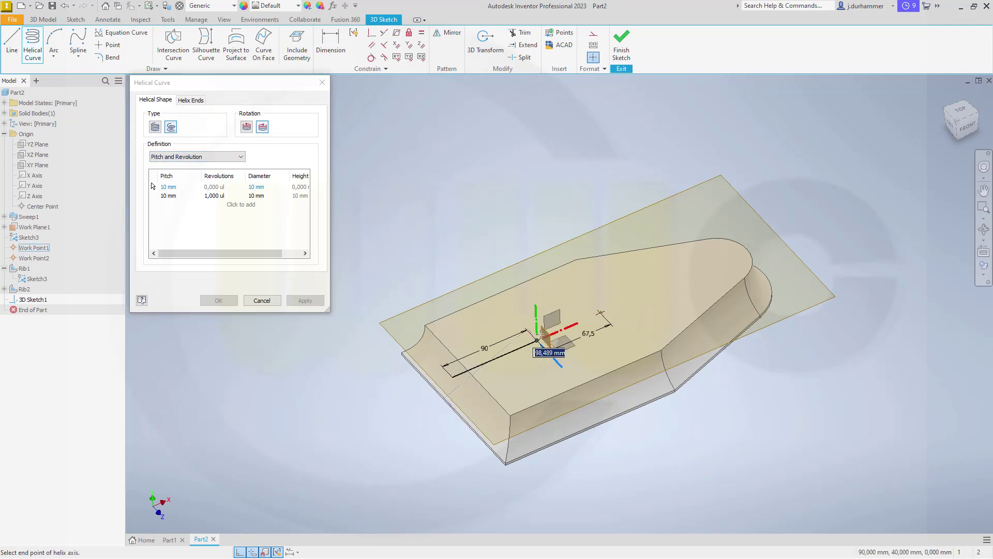
pyautogui.click(559, 237)
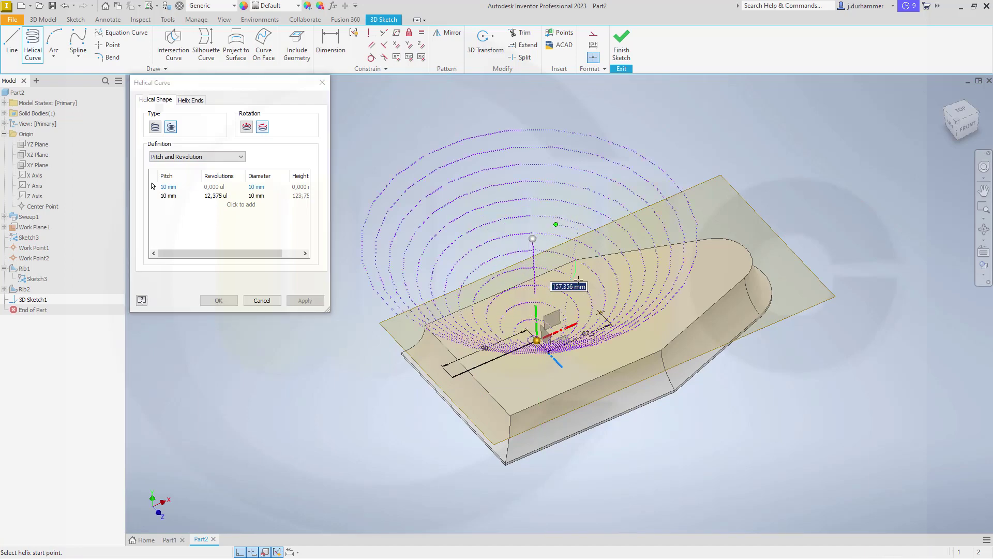
pyautogui.click(601, 312)
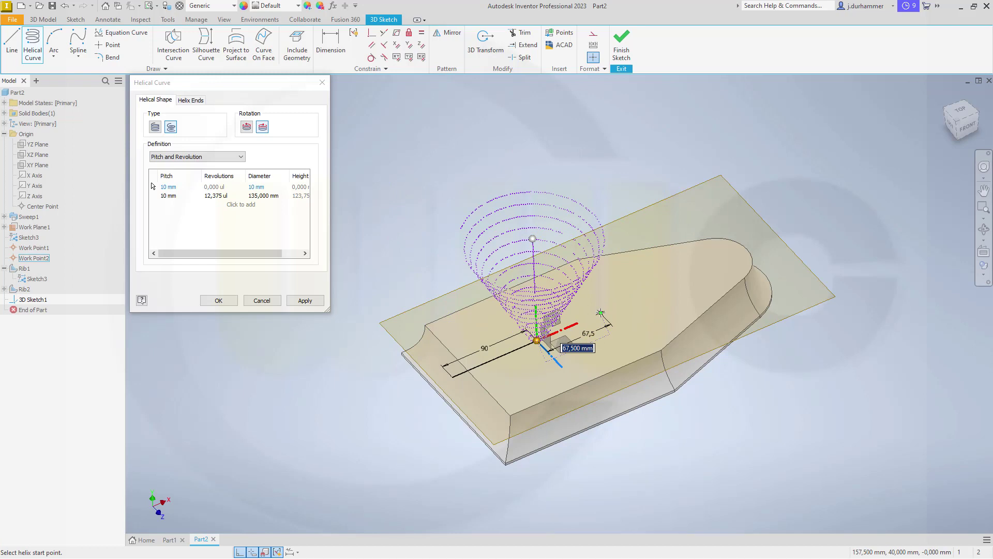
pyautogui.click(600, 313)
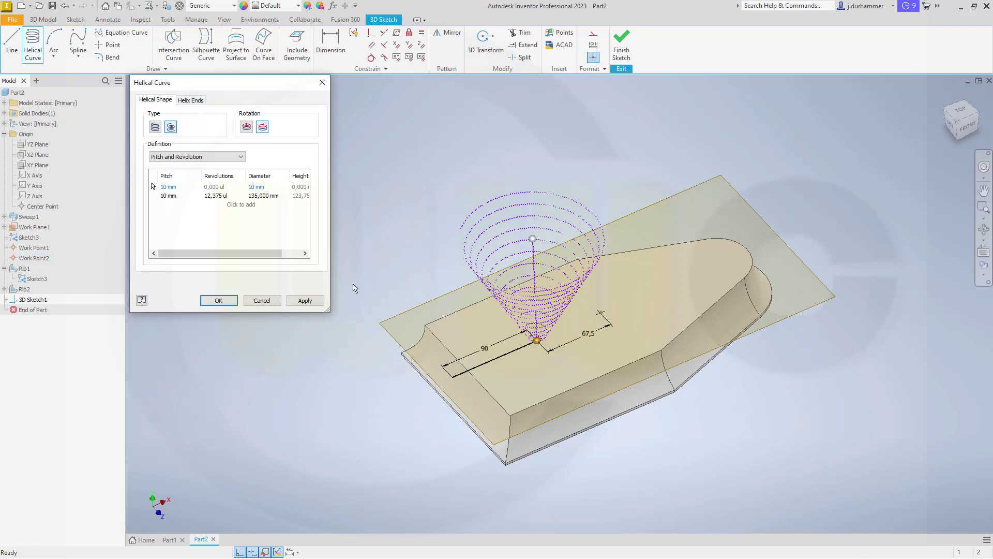
# - Set the helix's second row to 4 revolutions and reverse the rotation direction
pyautogui.click(221, 196)
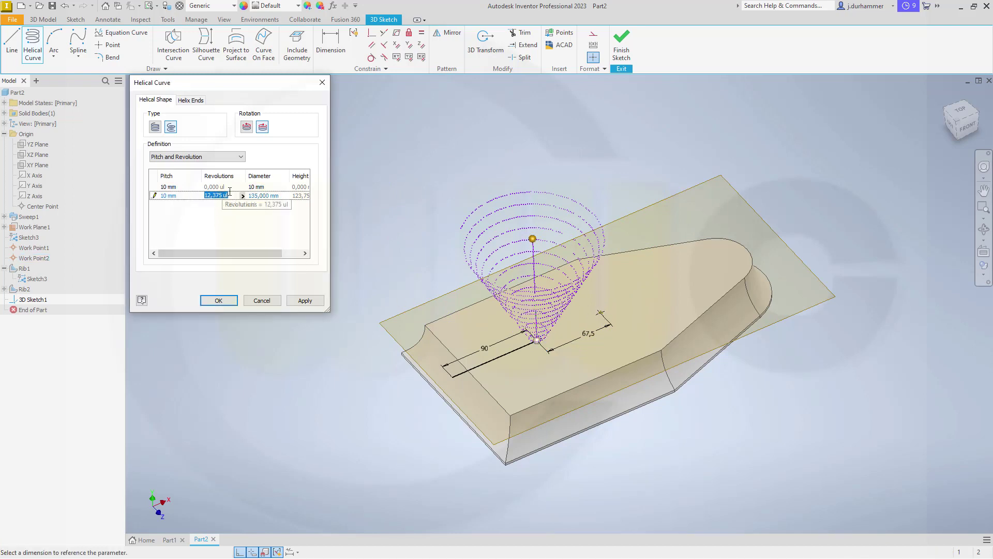
pyautogui.write('4')
pyautogui.press('Tab')
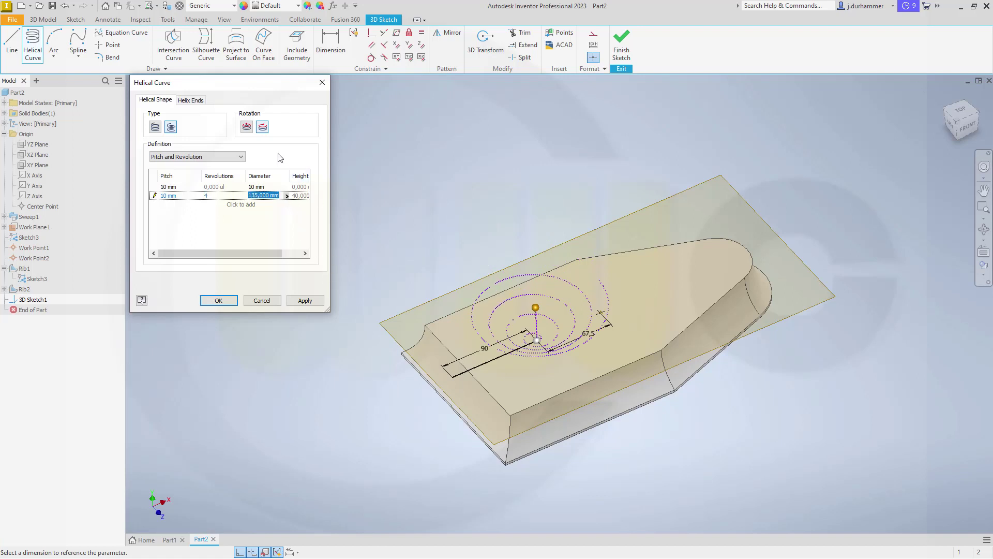
pyautogui.click(262, 127)
pyautogui.click(247, 127)
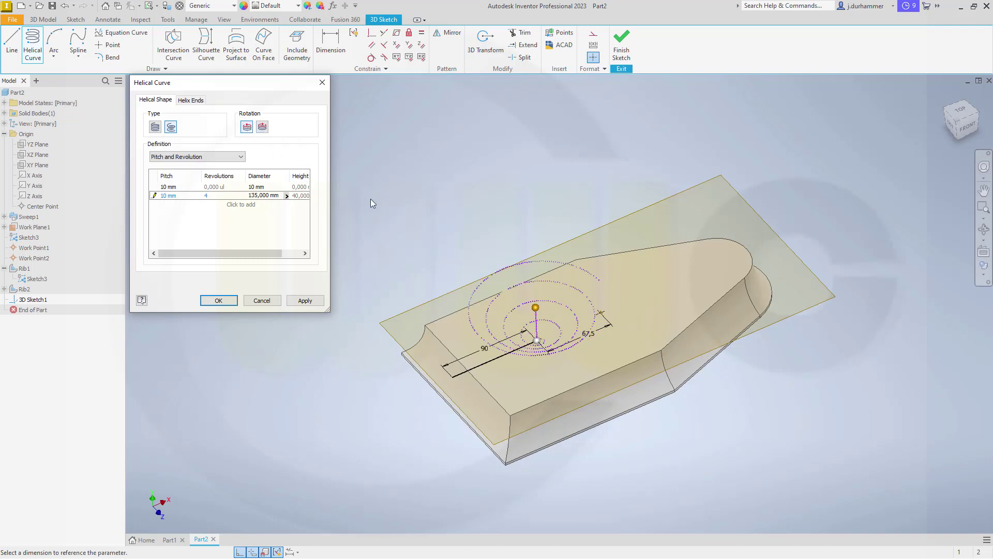
# - Set the helix's starting diameter to 20 mm, create the curve and finish the 3D sketch
pyautogui.keyDown('shift'); pyautogui.moveTo(370, 199); pyautogui.dragTo(378, 247, button='middle'); pyautogui.keyUp('shift')
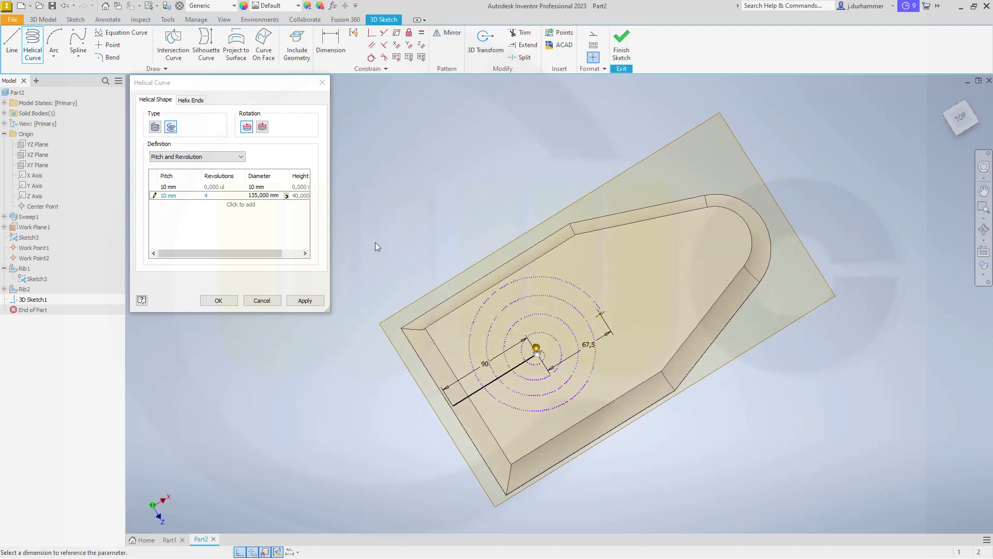
pyautogui.click(266, 186)
pyautogui.write('2')
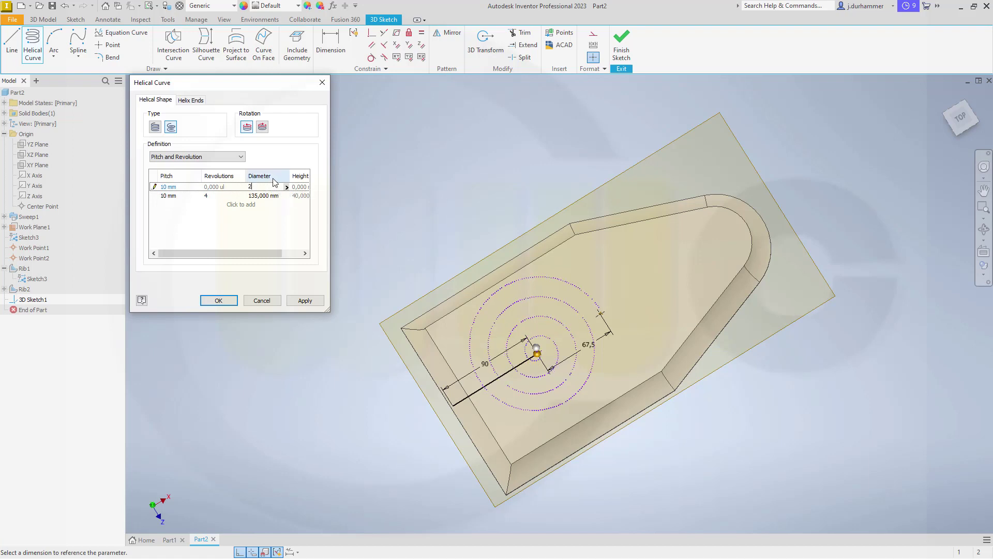
pyautogui.write('0')
pyautogui.press('Return')
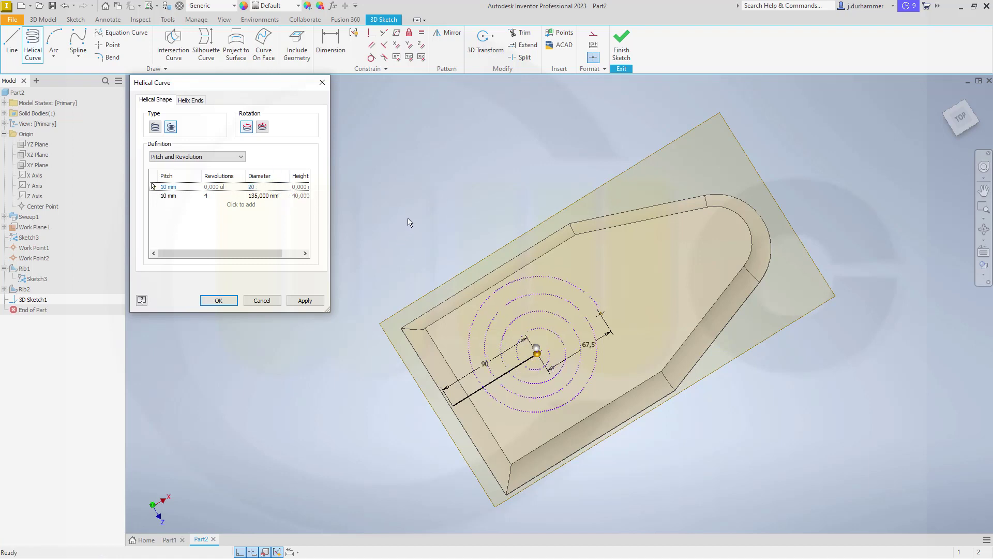
pyautogui.click(218, 300)
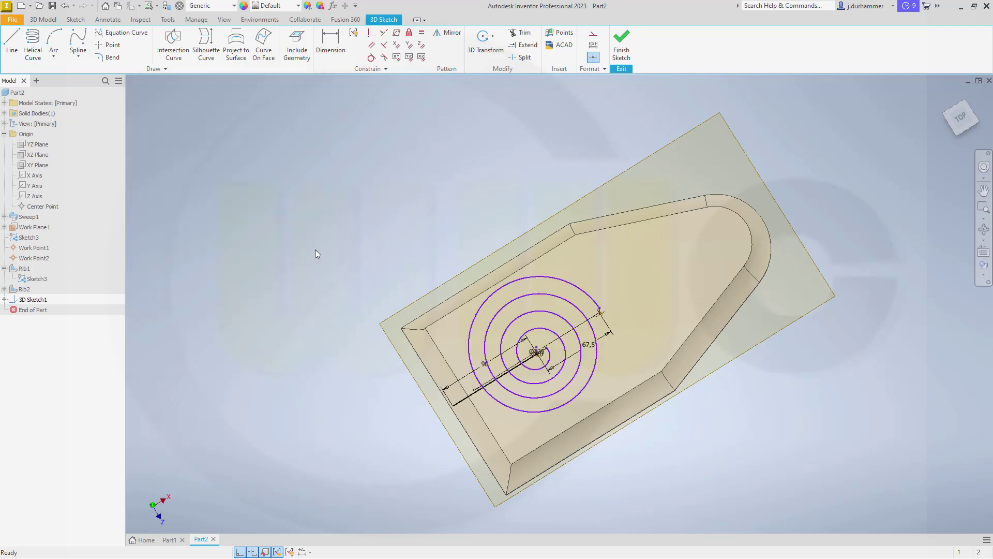
pyautogui.keyDown('shift'); pyautogui.moveTo(414, 269); pyautogui.dragTo(434, 217, button='middle'); pyautogui.keyUp('shift')
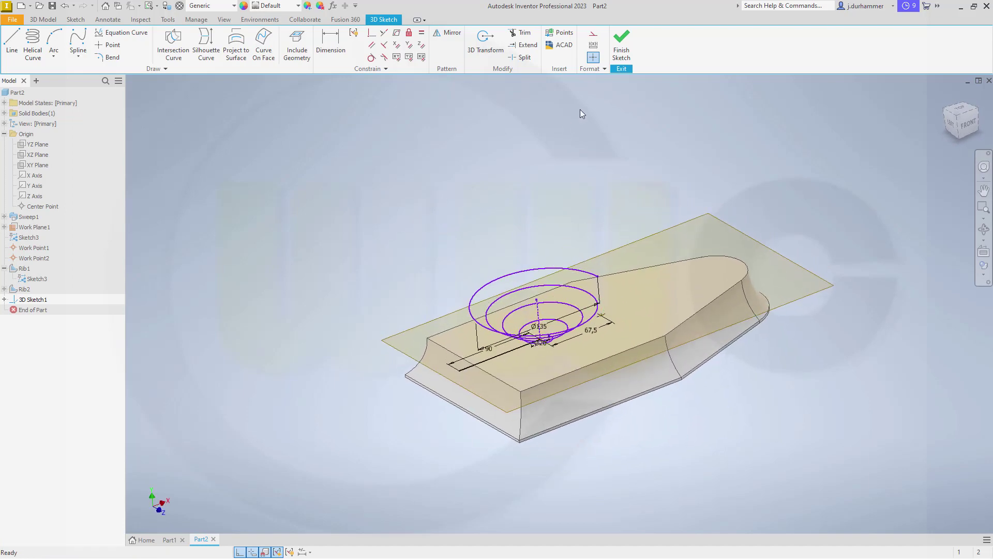
pyautogui.click(621, 52)
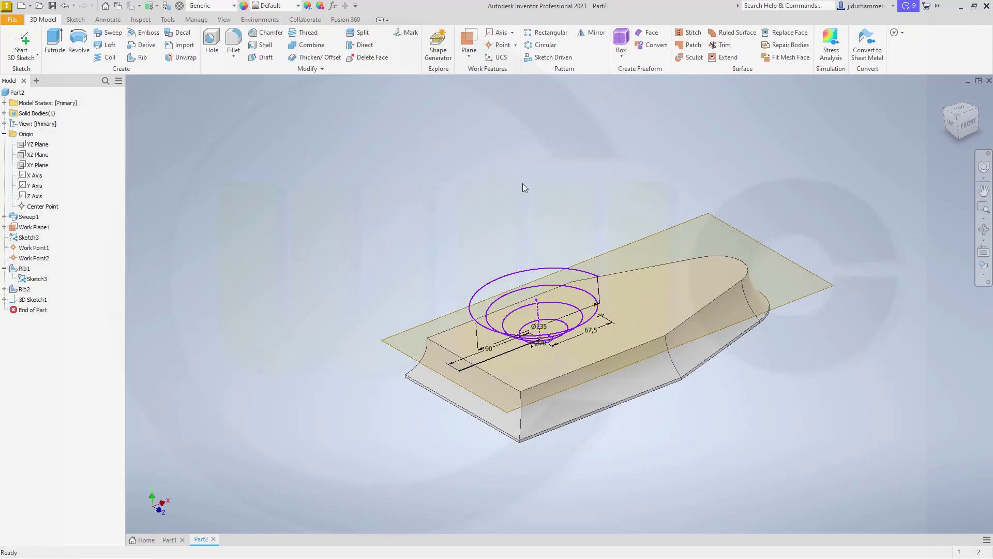
# - Create a simple 6 mm through-all hole at the first work point, using the work plane for direction instead of the preselected sketch positions
pyautogui.keyDown('shift'); pyautogui.moveTo(449, 245); pyautogui.dragTo(457, 268); pyautogui.keyUp('shift')
pyautogui.keyDown('shift'); pyautogui.moveTo(457, 267); pyautogui.dragTo(457, 275, button='middle'); pyautogui.keyUp('shift')
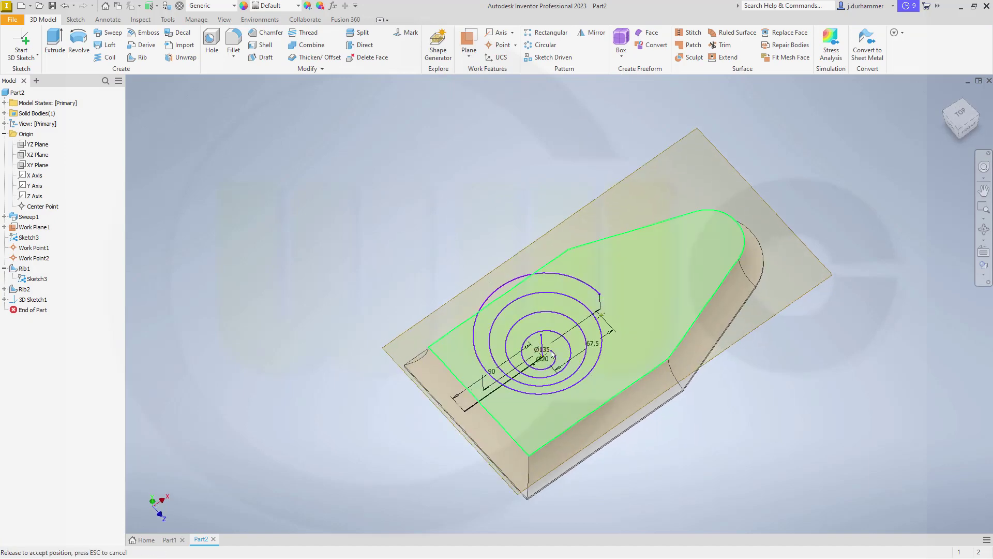
pyautogui.scroll(5, 569, 359)
pyautogui.scroll(-5, 520, 357)
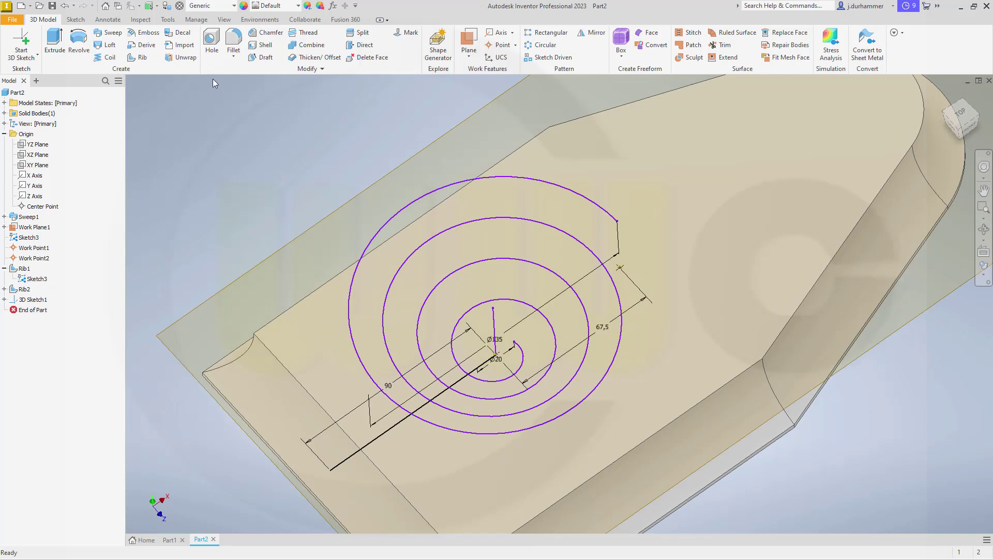
pyautogui.click(212, 44)
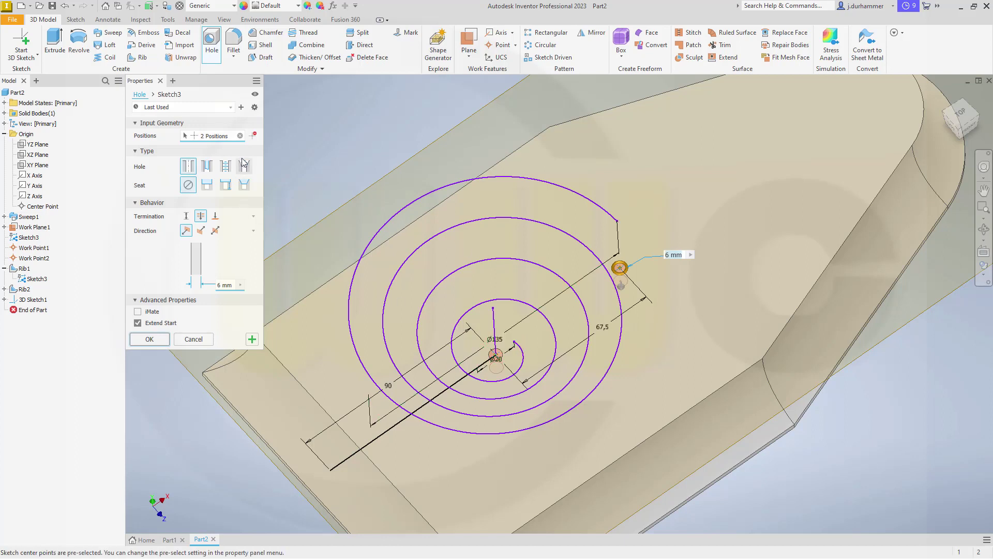
pyautogui.click(240, 135)
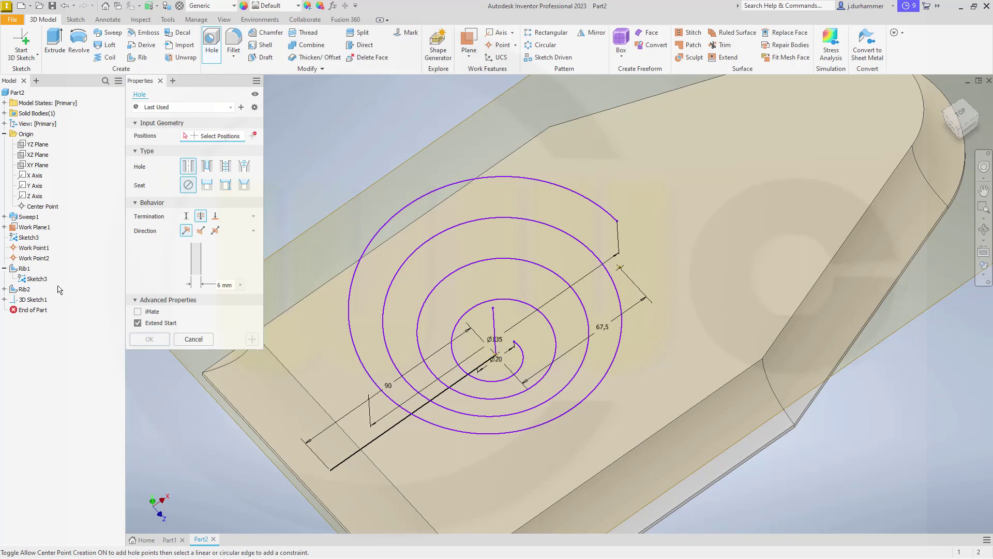
pyautogui.click(34, 248)
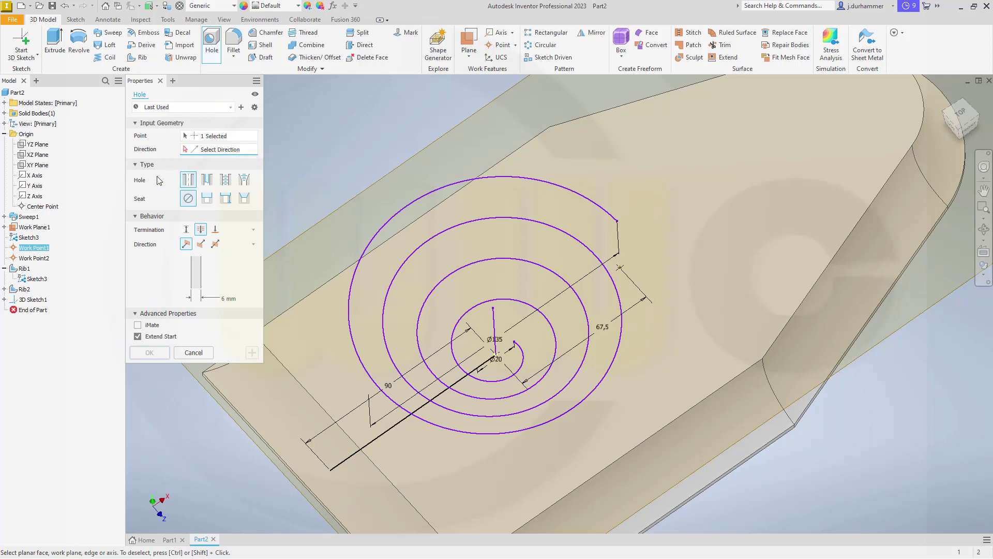
pyautogui.click(34, 227)
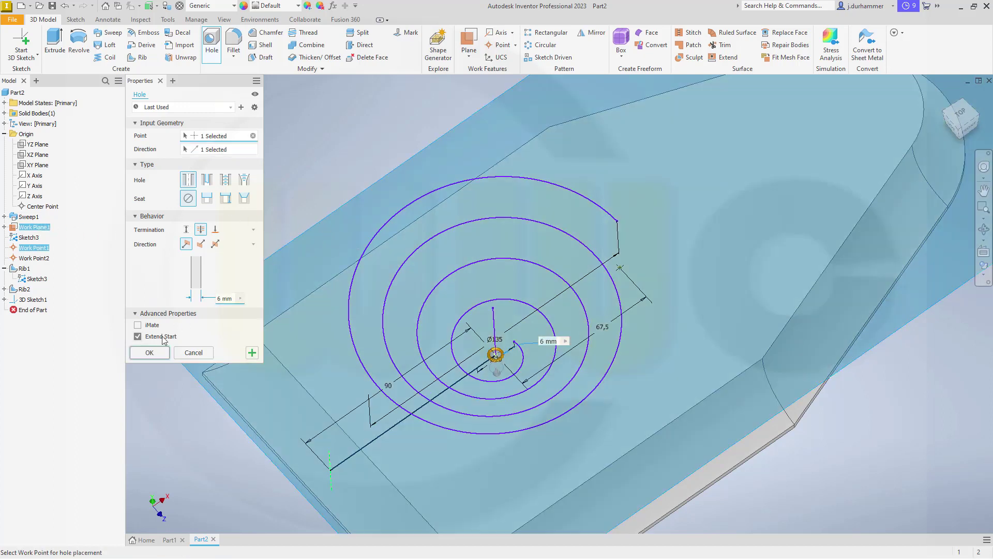
pyautogui.click(150, 353)
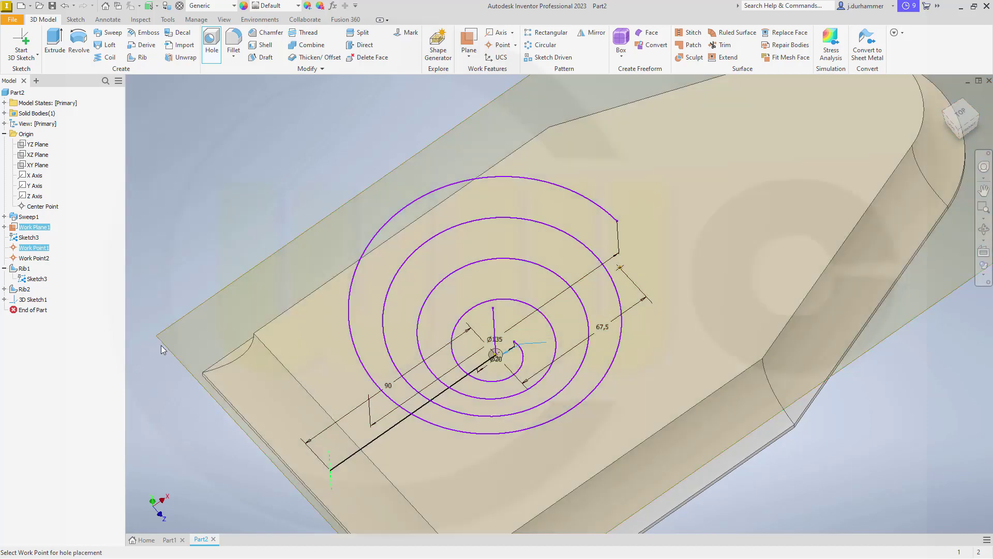
# - Set up a rectangular pattern of the hole with the helical curve as first direction, spaced by Curve Length
pyautogui.keyDown('shift'); pyautogui.moveTo(417, 302); pyautogui.dragTo(455, 293, button='middle'); pyautogui.keyUp('shift')
pyautogui.scroll(-3, 467, 323)
pyautogui.scroll(4, 486, 327)
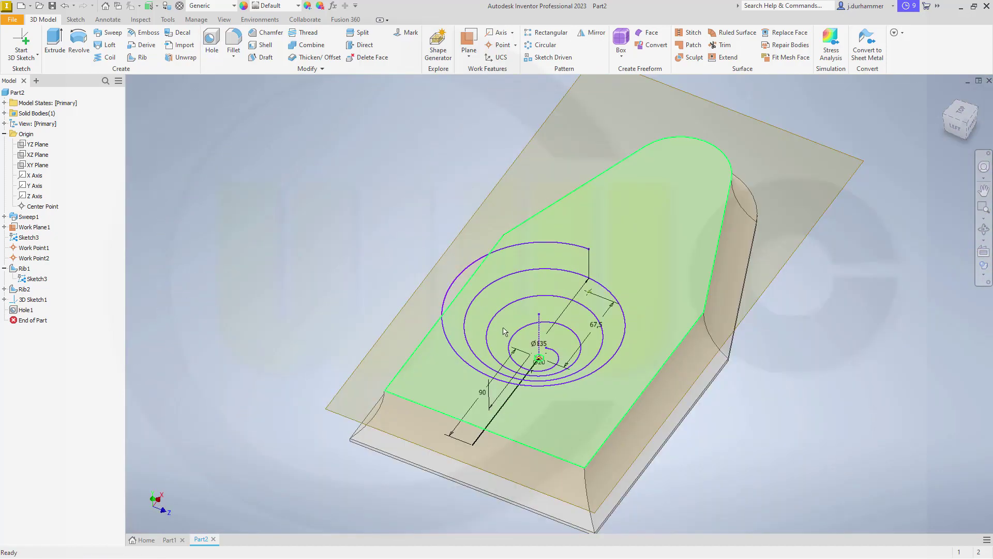
pyautogui.keyDown('shift'); pyautogui.moveTo(498, 329); pyautogui.dragTo(455, 290, button='middle'); pyautogui.keyUp('shift')
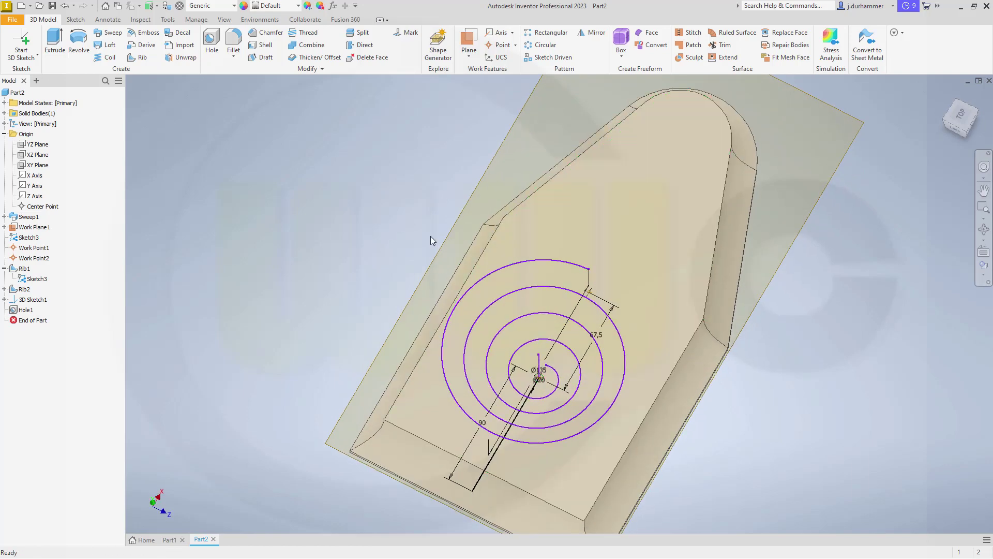
pyautogui.click(549, 33)
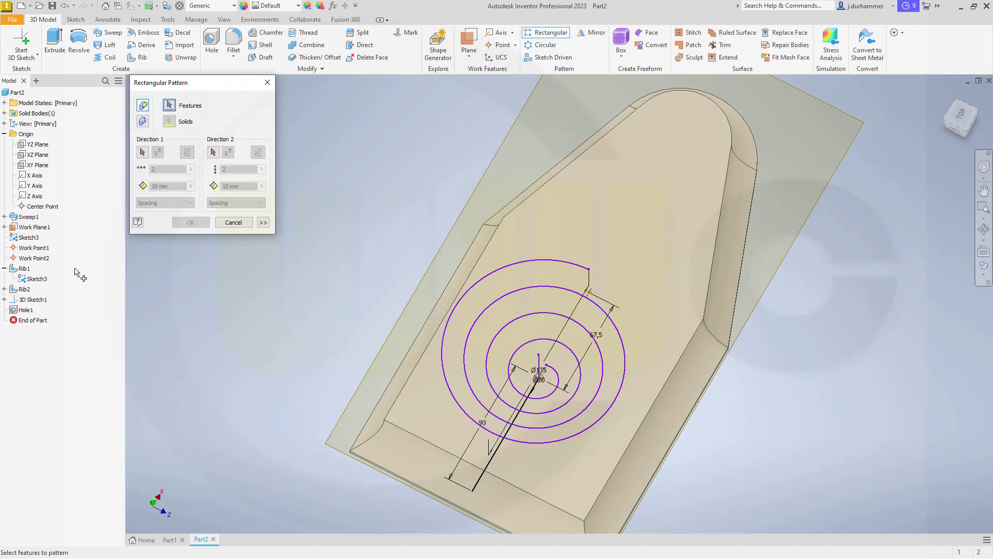
pyautogui.click(26, 310)
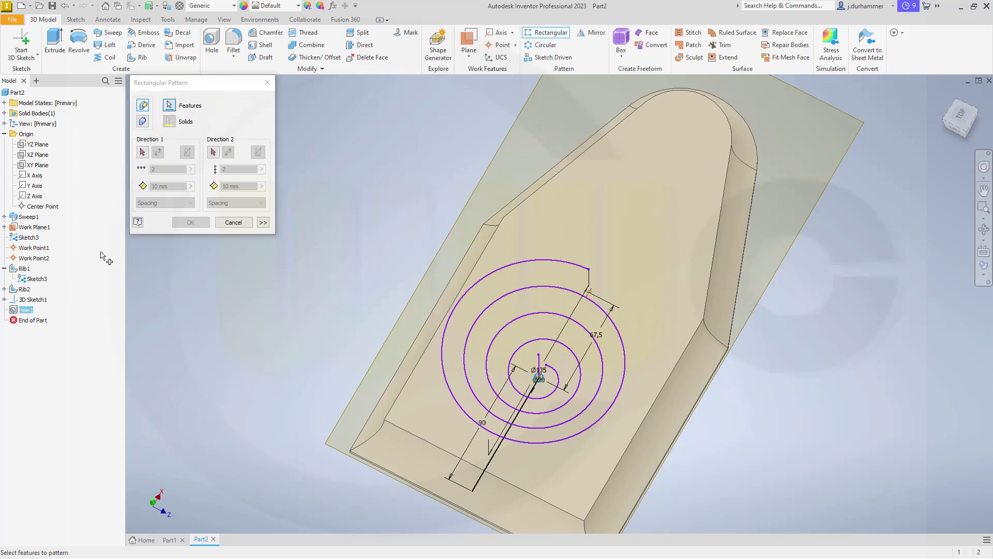
pyautogui.click(143, 152)
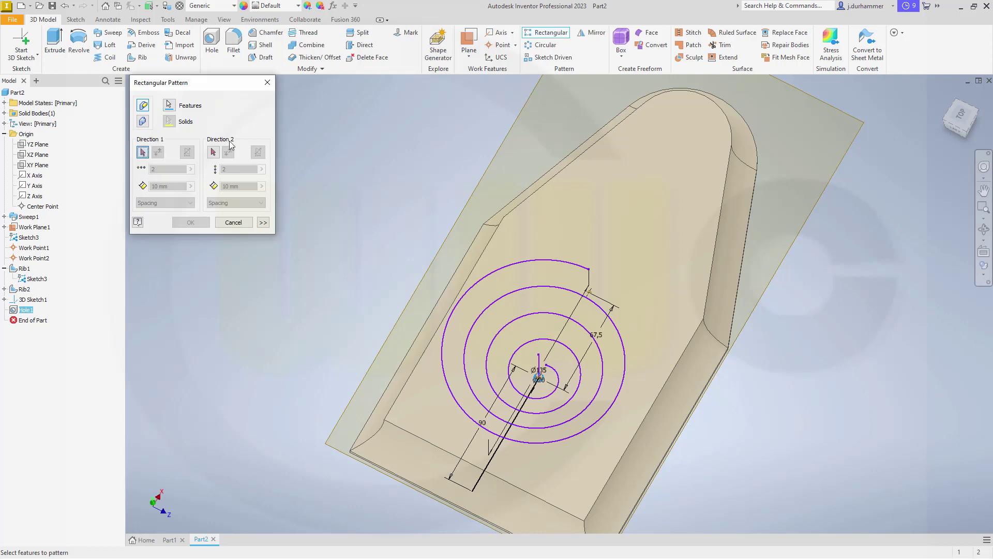
pyautogui.click(527, 261)
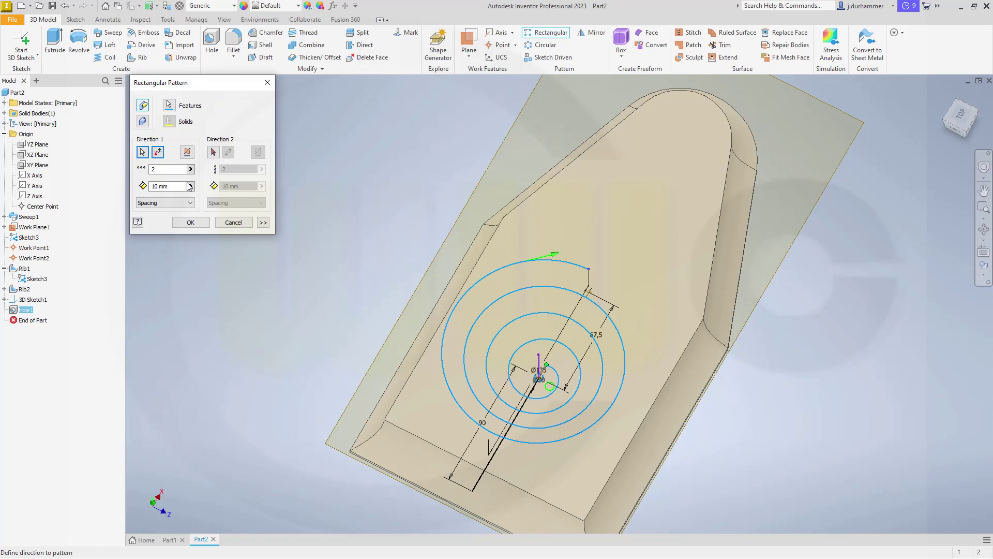
pyautogui.click(191, 204)
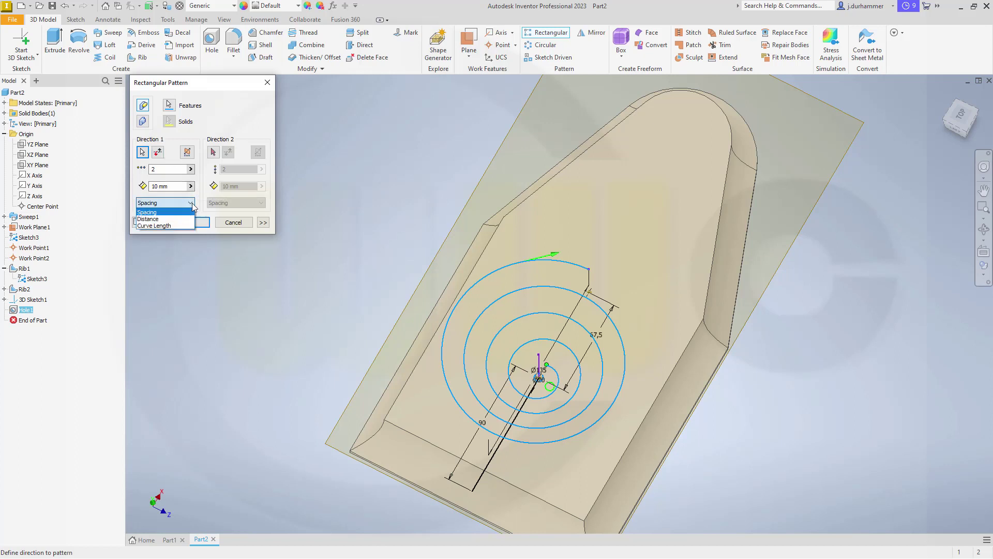
pyautogui.click(166, 226)
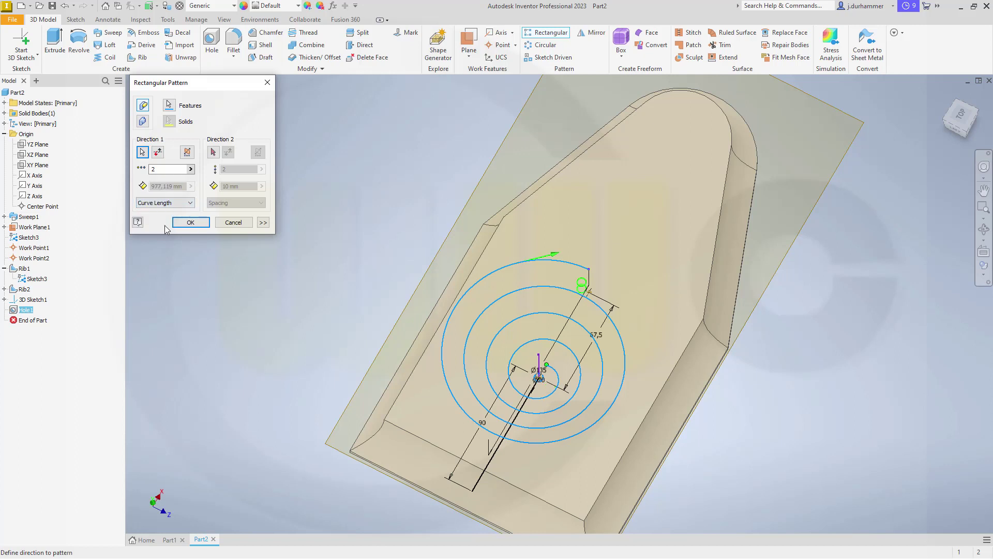
# - Set the hole pattern's count along the helical curve to 80
pyautogui.doubleClick(173, 170)
pyautogui.write('80')
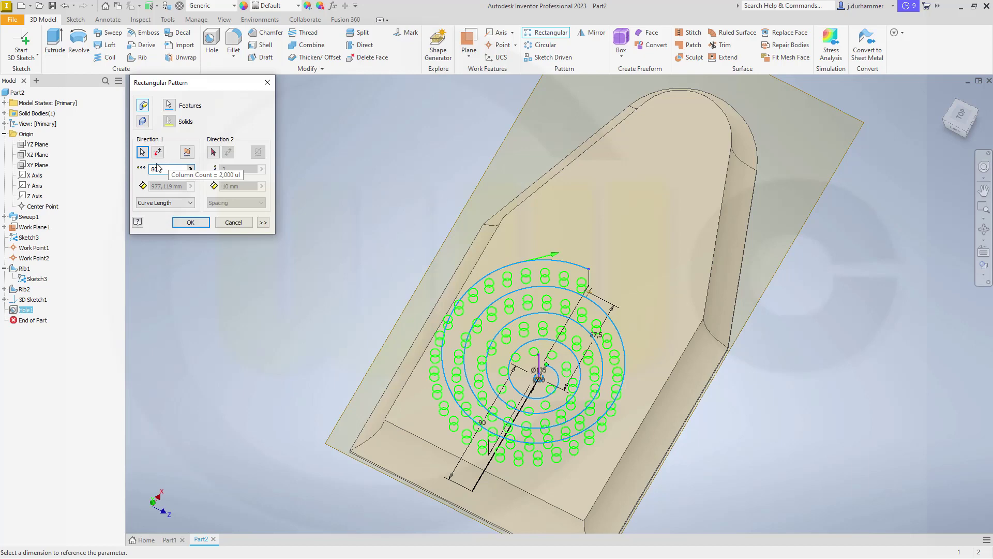
pyautogui.press('Tab')
pyautogui.keyDown('shift'); pyautogui.moveTo(433, 284); pyautogui.dragTo(426, 318, button='middle'); pyautogui.keyUp('shift')
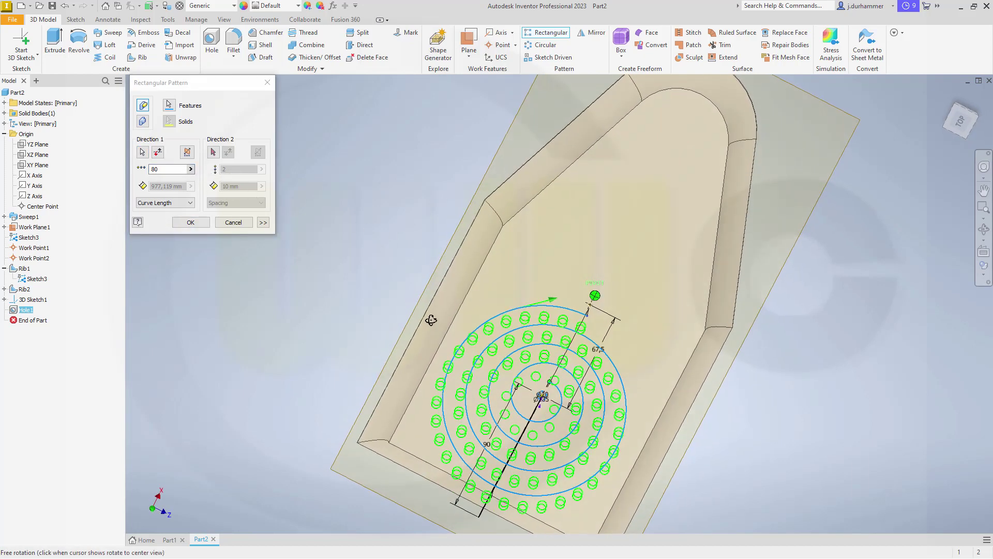
# - Create the rectangular hole pattern along the helical curve and change its compute method from Identical to Adjust
pyautogui.click(263, 222)
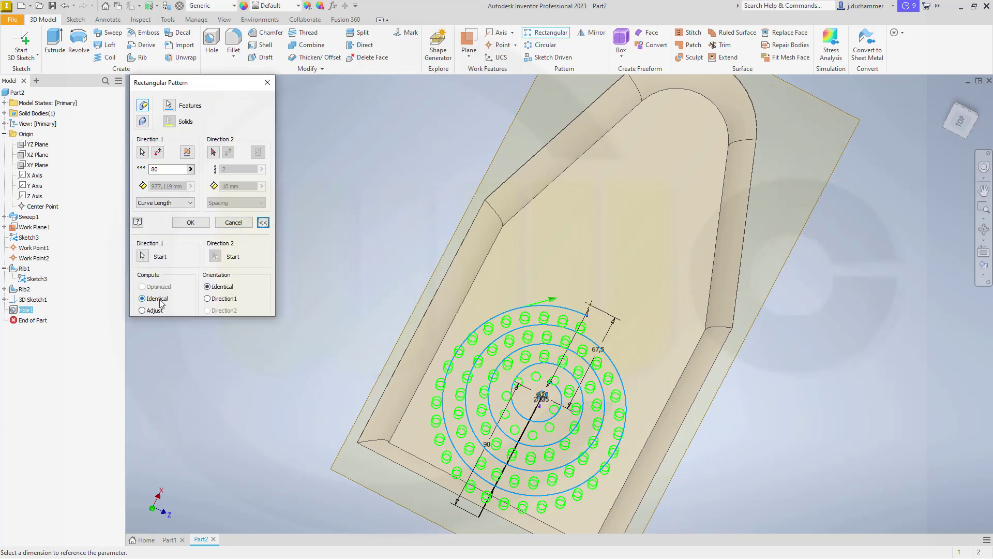
pyautogui.click(197, 223)
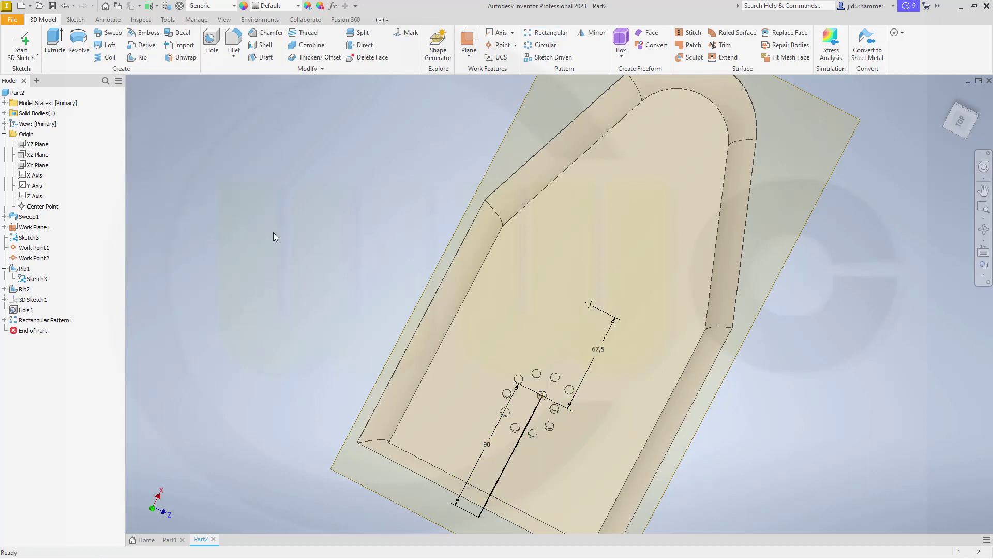
pyautogui.doubleClick(18, 321)
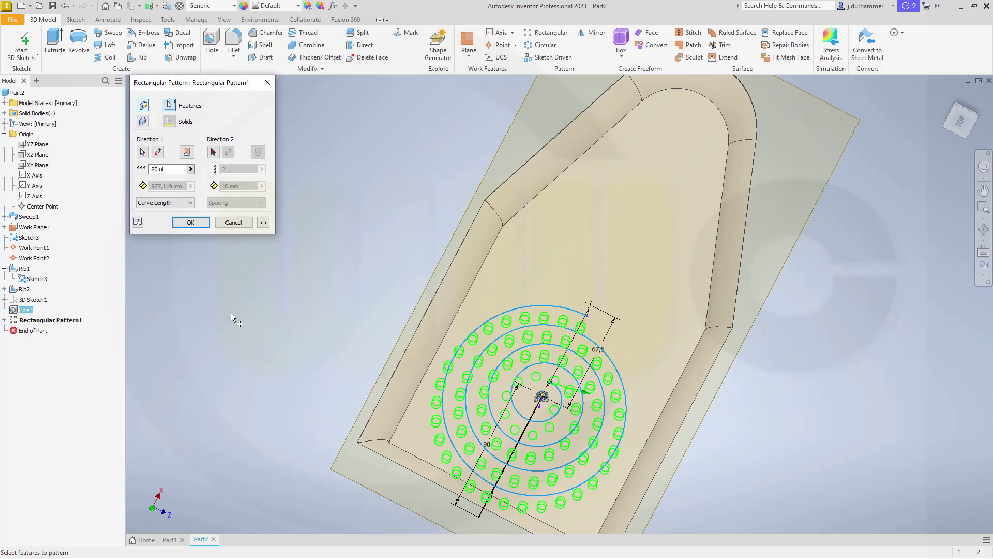
pyautogui.click(263, 221)
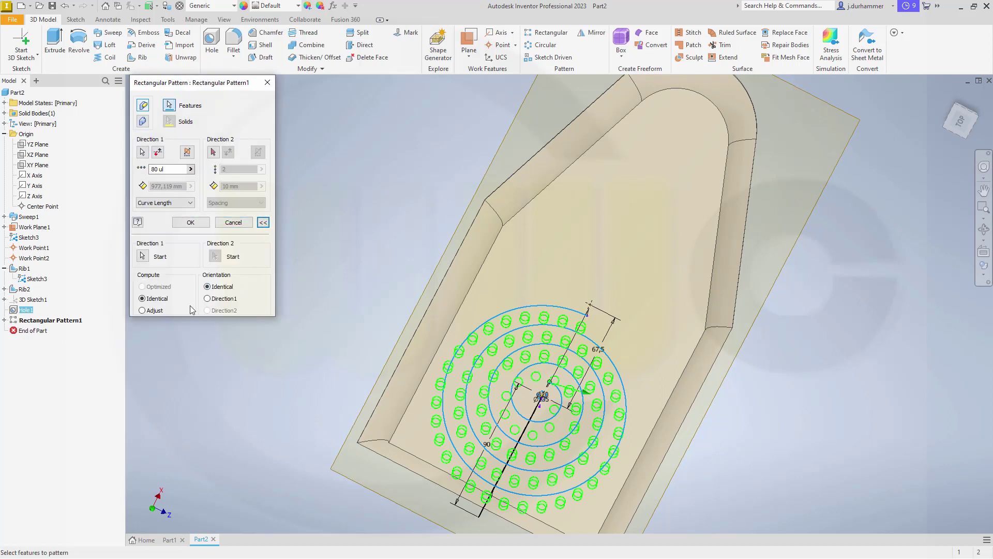
pyautogui.moveTo(270, 335)
pyautogui.keyDown('shift'); pyautogui.mouseDown(button='middle')
pyautogui.moveTo(271, 278)
pyautogui.moveTo(220, 257)
pyautogui.moveTo(210, 269)
pyautogui.mouseUp(button='middle'); pyautogui.keyUp('shift')
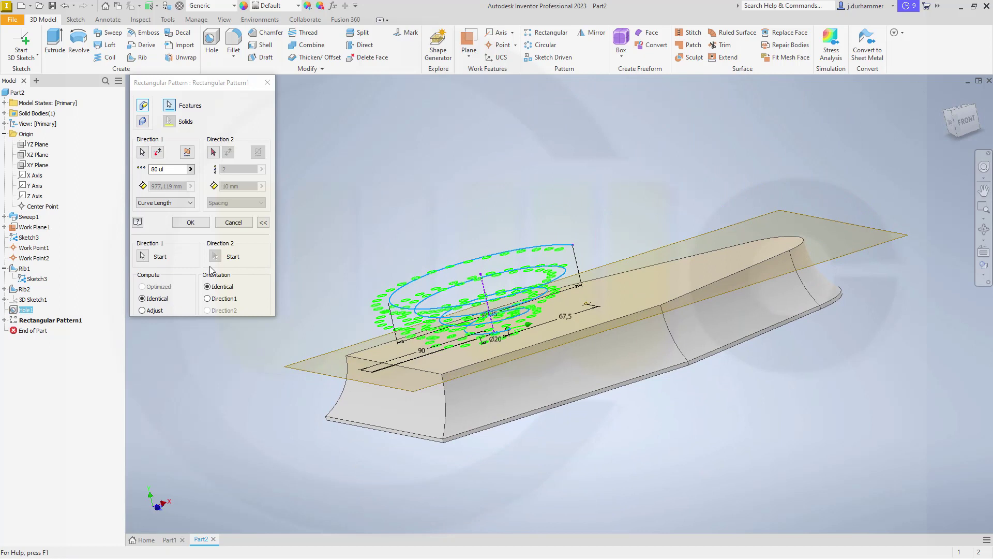
pyautogui.click(141, 311)
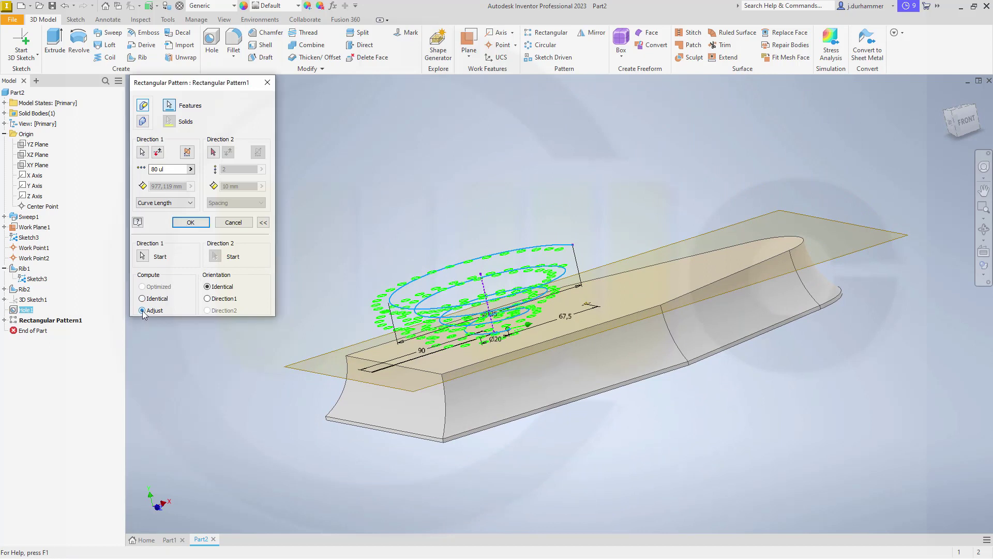
pyautogui.click(193, 222)
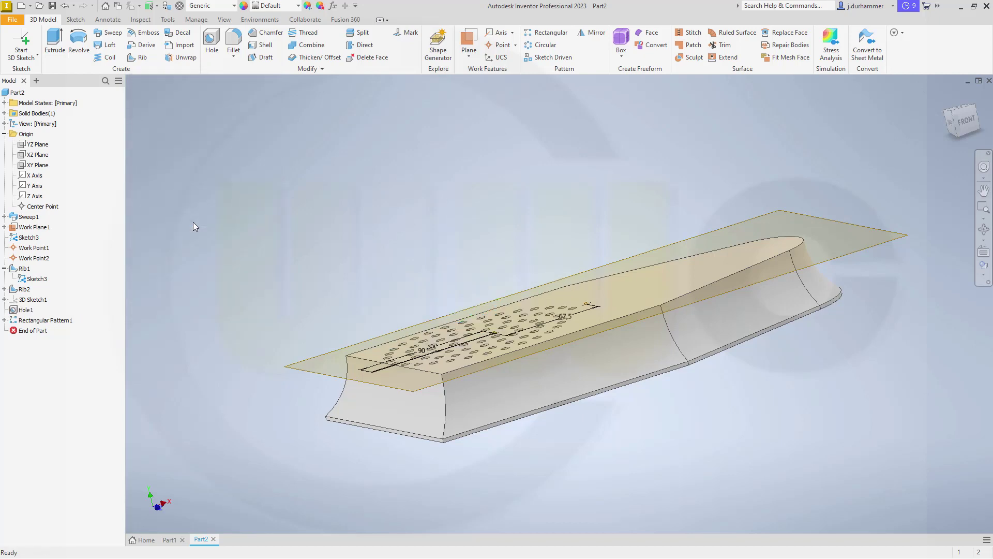
# - Edit the sketch that positions the work points, set the distance between its two points to 65 mm and finish the sketch
pyautogui.moveTo(265, 242)
pyautogui.keyDown('shift'); pyautogui.mouseDown(button='middle')
pyautogui.moveTo(314, 270)
pyautogui.moveTo(315, 299)
pyautogui.moveTo(295, 290)
pyautogui.moveTo(335, 286)
pyautogui.moveTo(343, 308)
pyautogui.moveTo(434, 310)
pyautogui.moveTo(459, 262)
pyautogui.moveTo(422, 283)
pyautogui.moveTo(406, 271)
pyautogui.moveTo(424, 253)
pyautogui.moveTo(434, 276)
pyautogui.mouseUp(button='middle'); pyautogui.keyUp('shift')
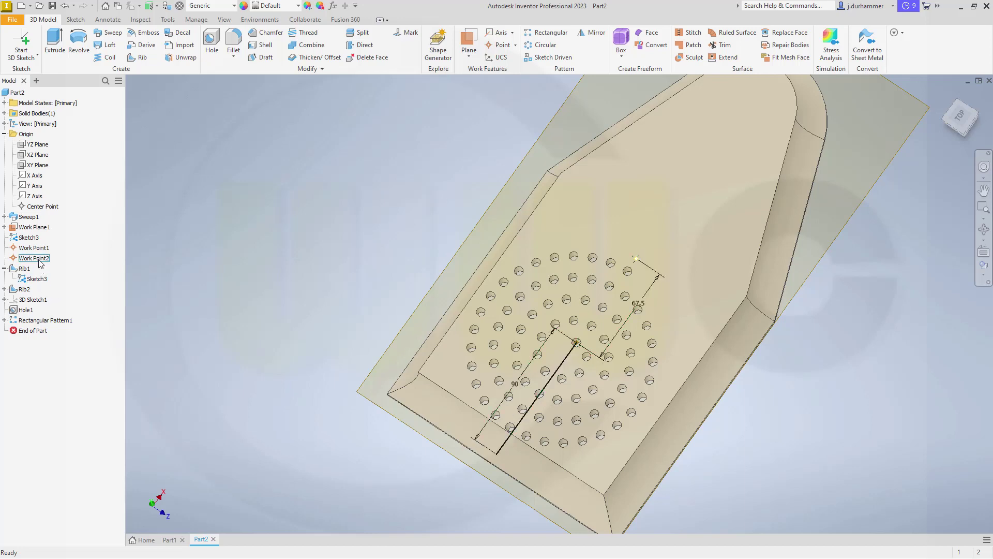
pyautogui.doubleClick(29, 237)
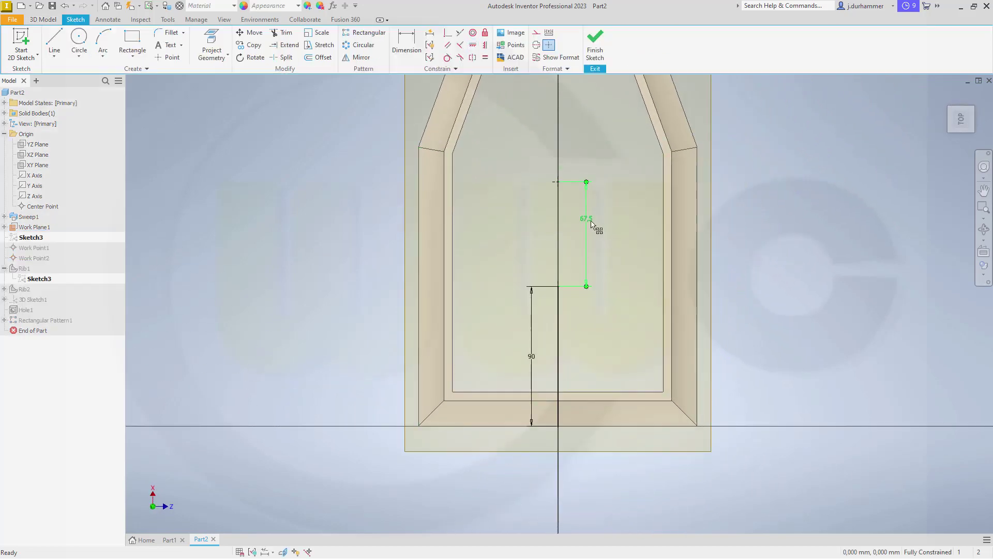
pyautogui.doubleClick(590, 222)
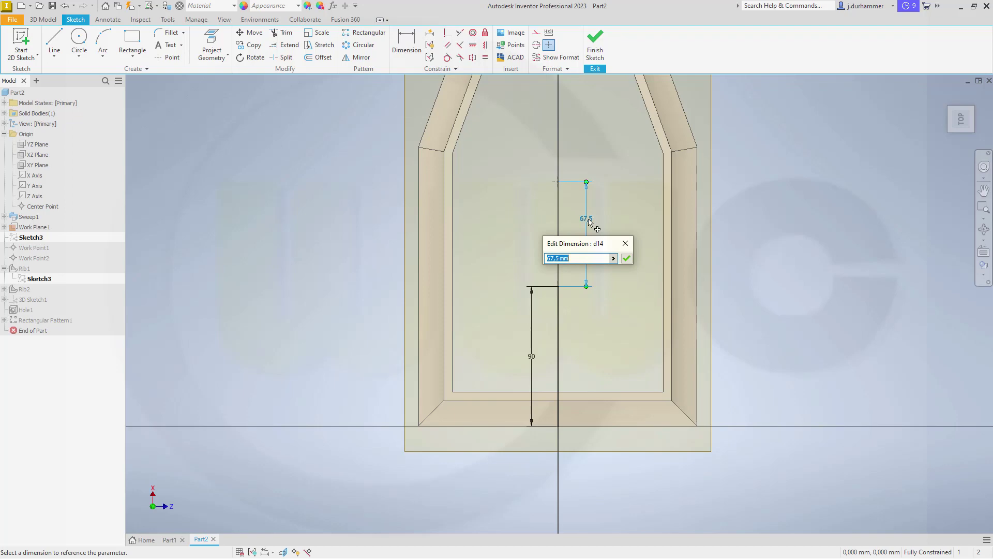
pyautogui.write('65')
pyautogui.press('Return')
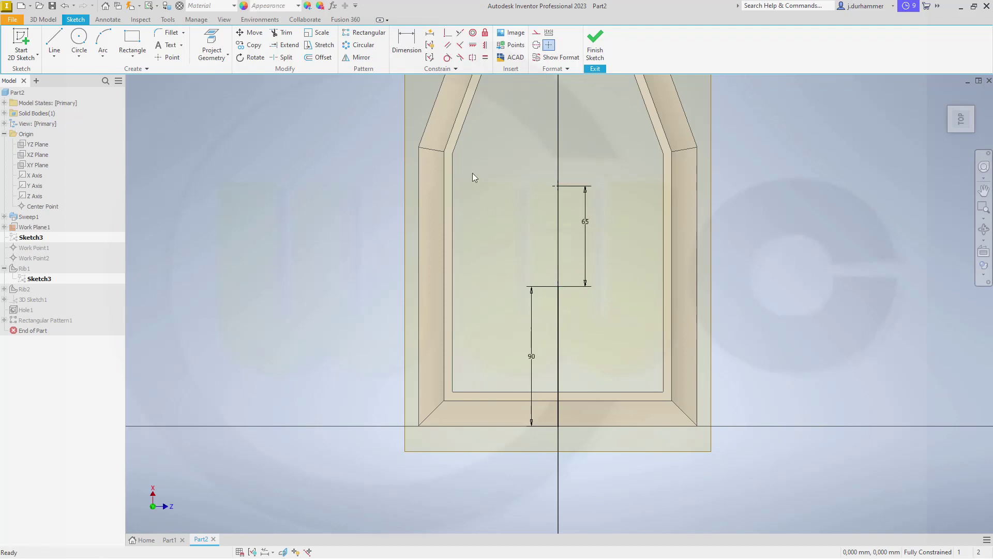
pyautogui.click(596, 56)
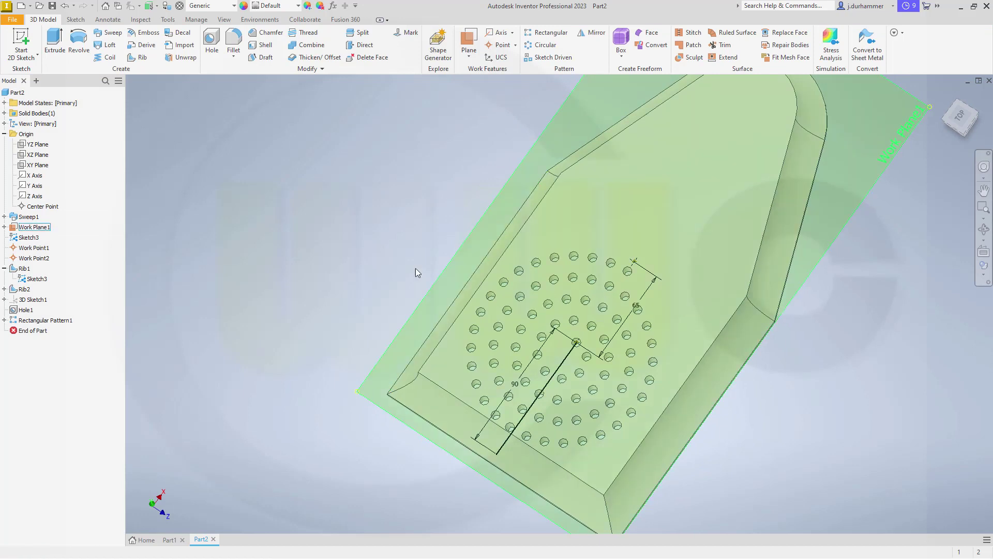
# - Edit the helical curve in the 3D sketch, set its end diameter to 130 mm and finish the sketch
pyautogui.click(5, 300)
pyautogui.doubleClick(35, 299)
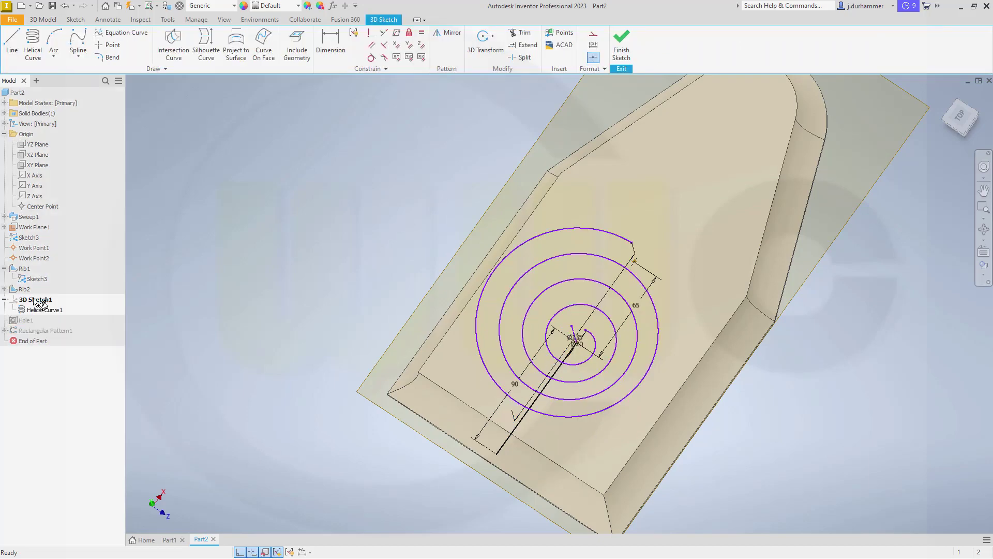
pyautogui.doubleClick(44, 310)
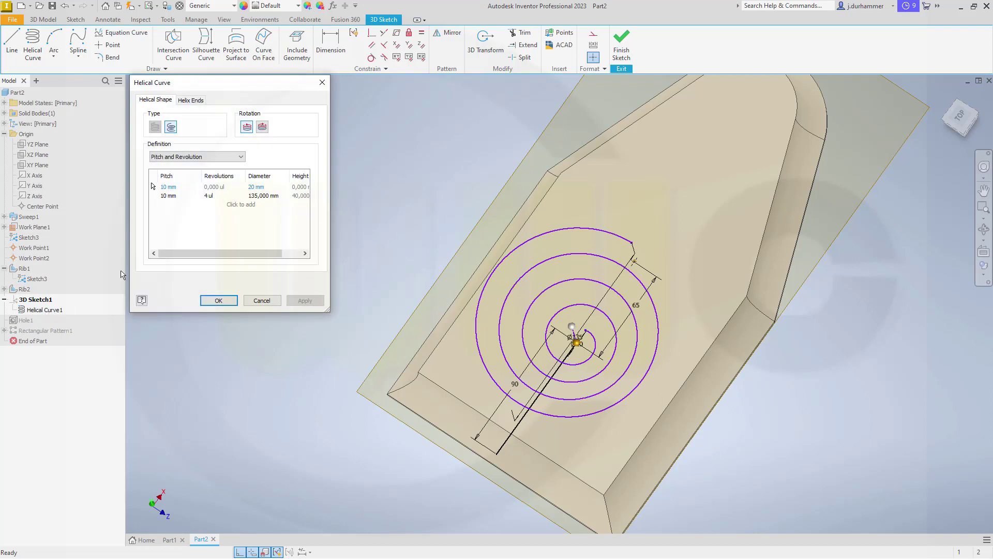
pyautogui.click(262, 195)
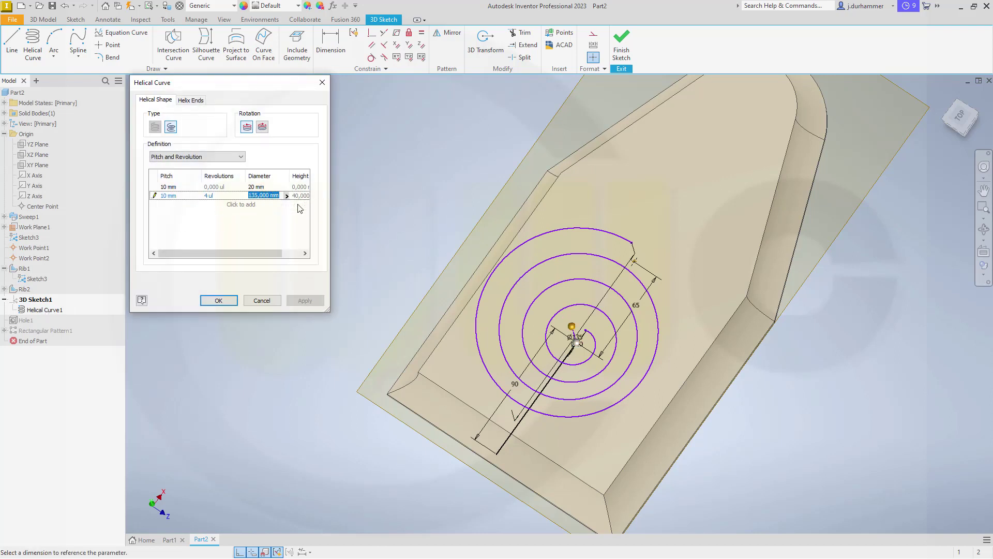
pyautogui.write('130')
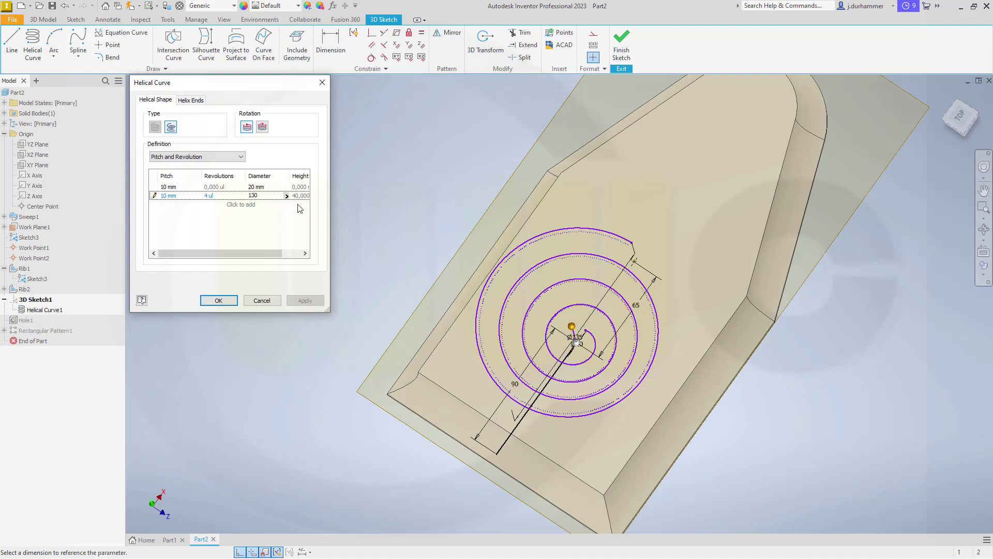
pyautogui.press('Return')
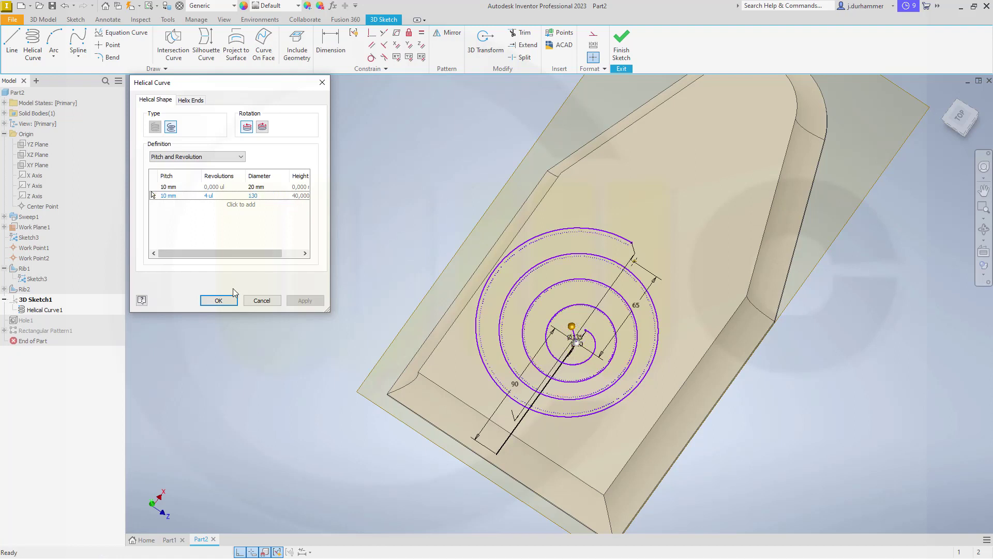
pyautogui.click(222, 300)
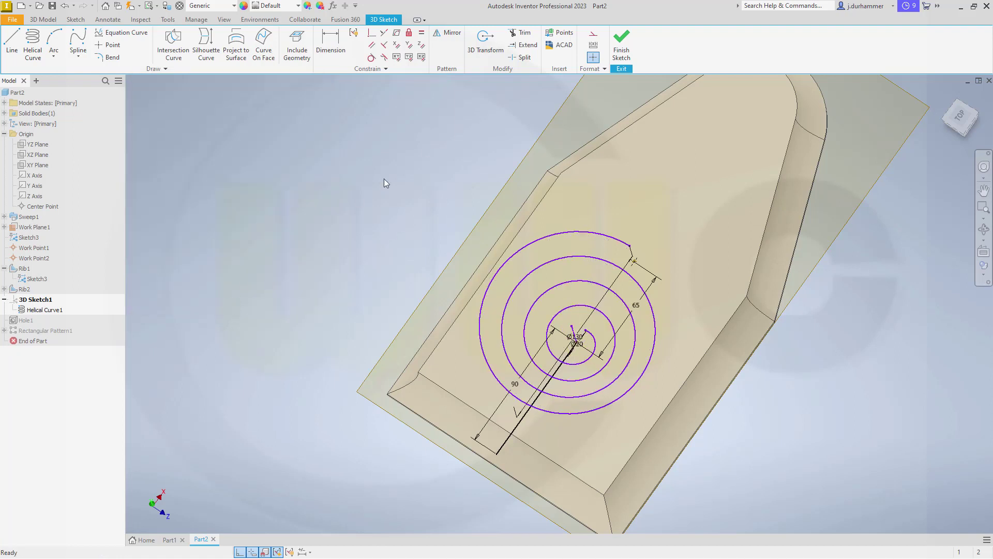
pyautogui.click(622, 50)
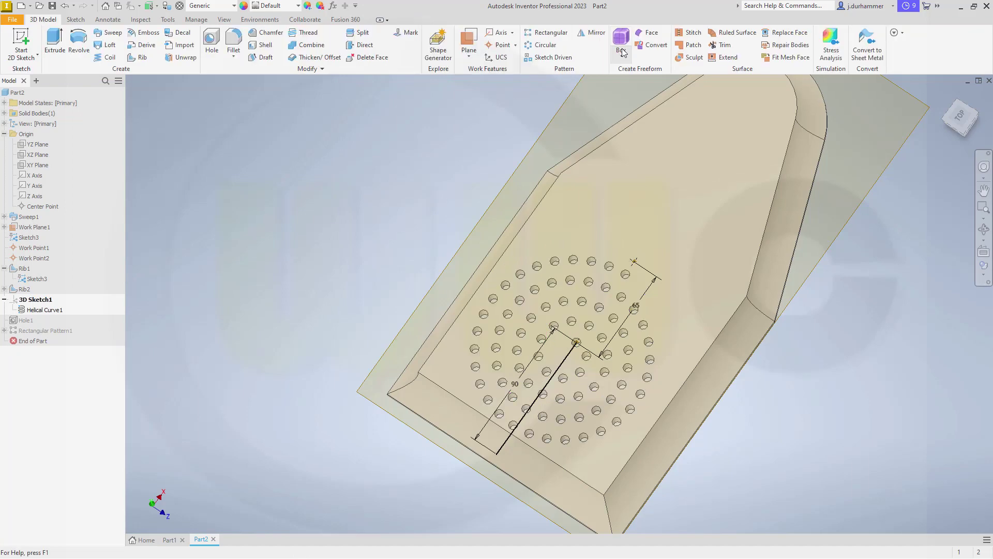
pyautogui.keyDown('shift'); pyautogui.moveTo(453, 194); pyautogui.dragTo(404, 172, button='middle'); pyautogui.keyUp('shift')
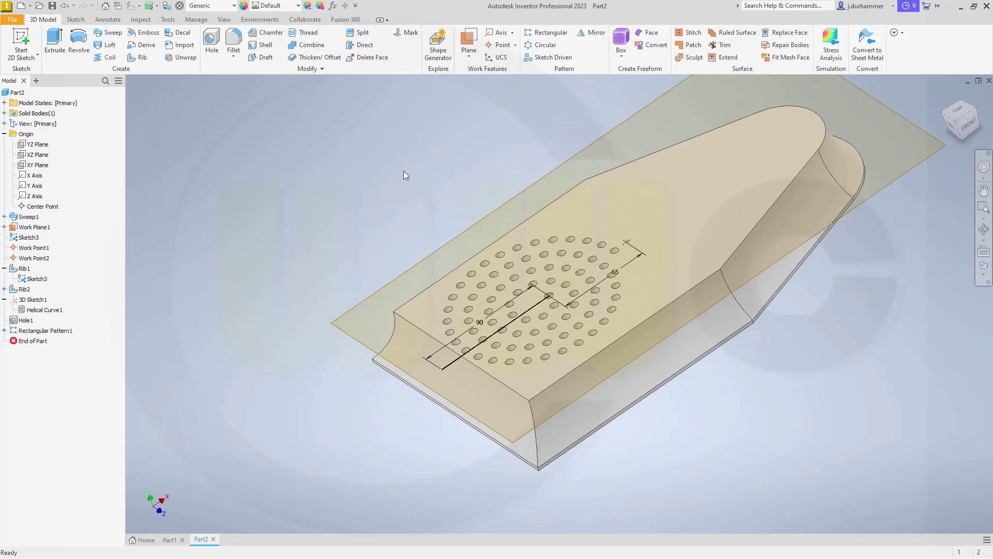